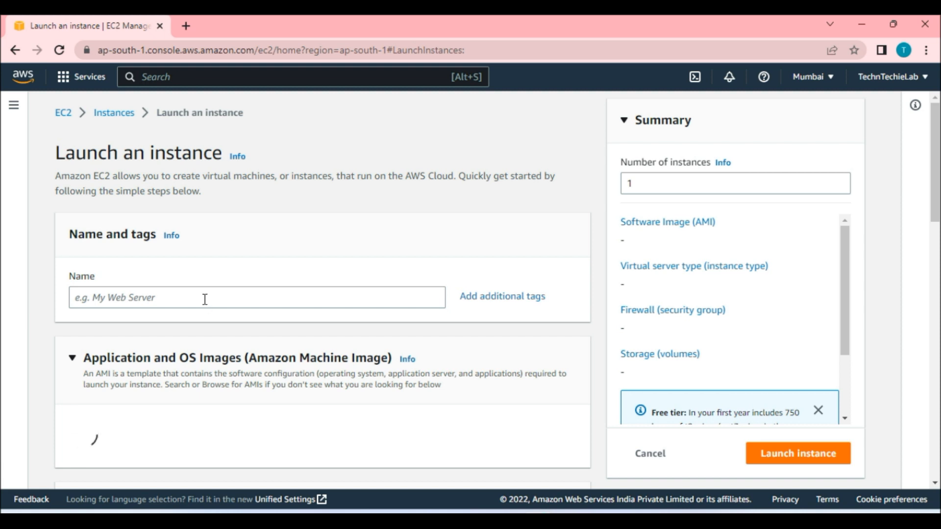
Name the new instance Linux1 and set the number of instances to 3.
{"action": "left_click", "coordinate": [205, 300]}
{"action": "type", "text": "L"}
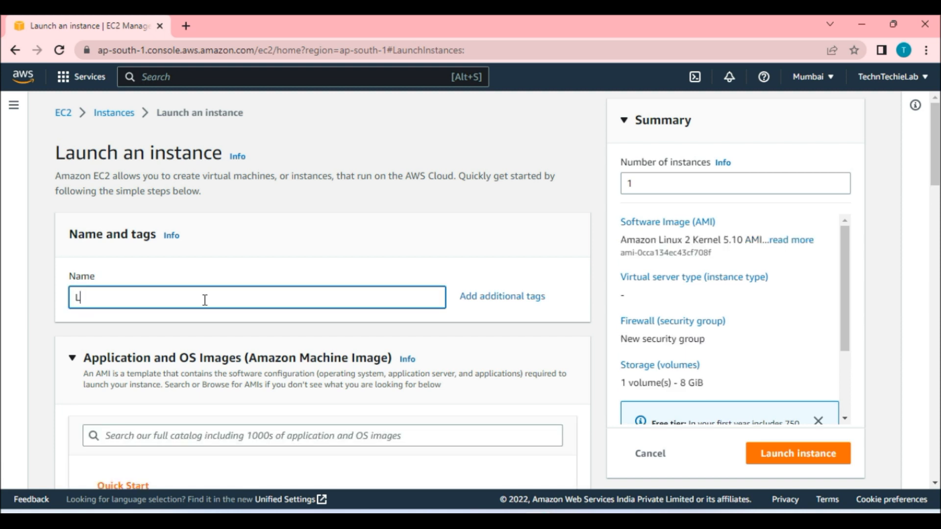
{"action": "type", "text": "inux1"}
{"action": "double_click", "coordinate": [626, 183]}
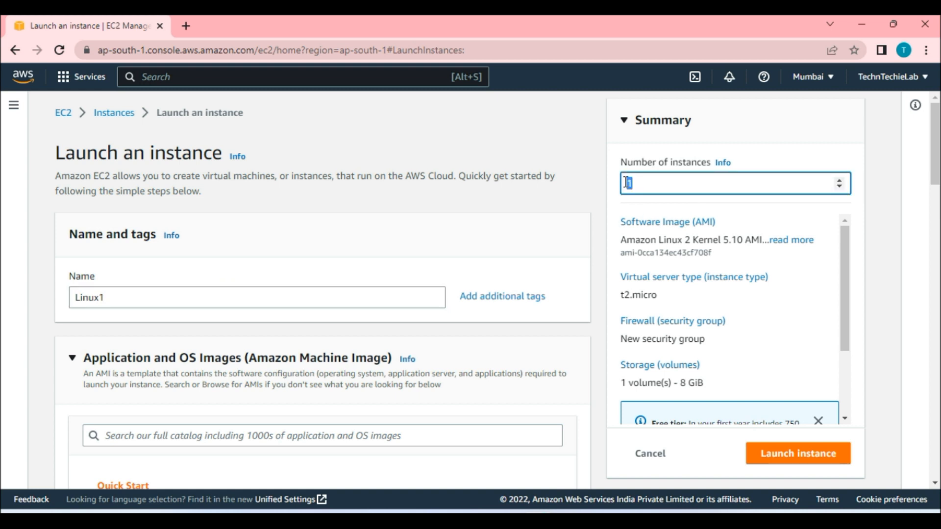
{"action": "type", "text": "3"}
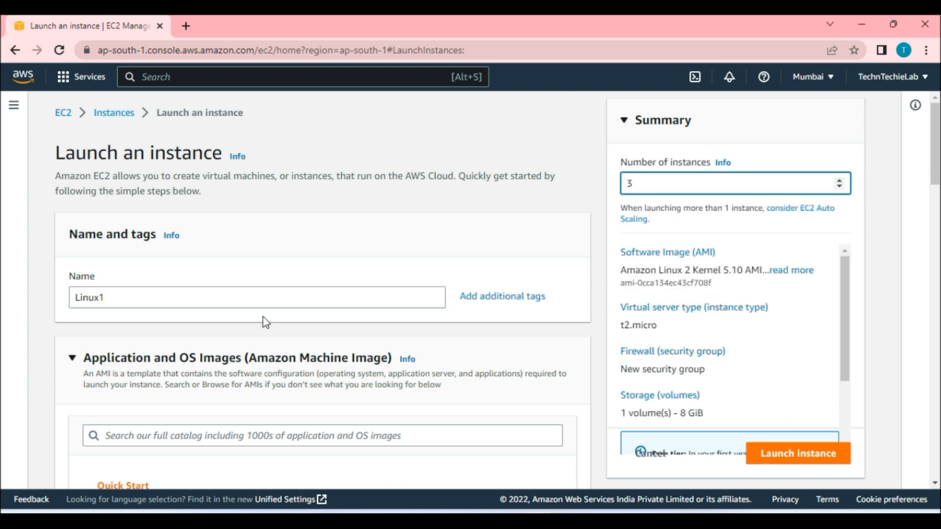
Select Linux Key Pair as the login key pair for the instances.
{"action": "scroll", "coordinate": [263, 316], "scroll_direction": "down", "scroll_amount": 1}
{"action": "scroll", "coordinate": [261, 340], "scroll_direction": "down", "scroll_amount": 2}
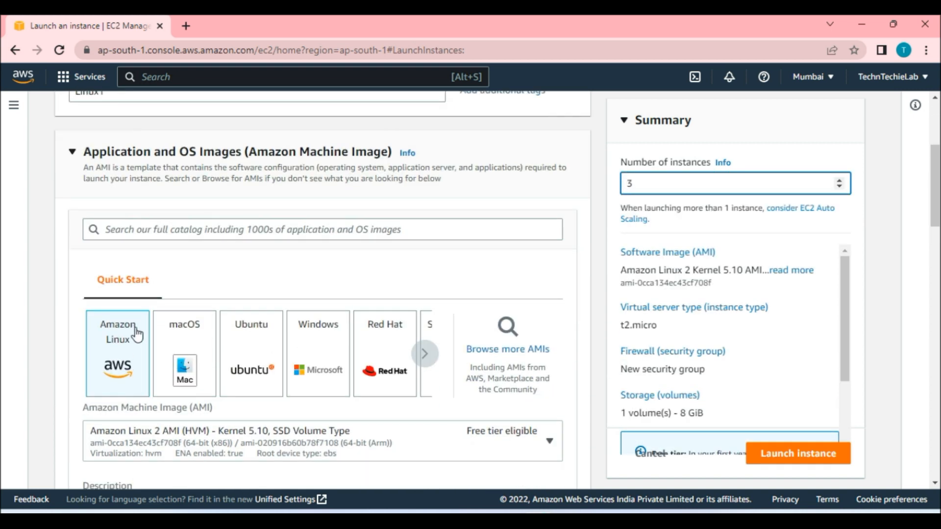
{"action": "scroll", "coordinate": [107, 363], "scroll_direction": "down", "scroll_amount": 2}
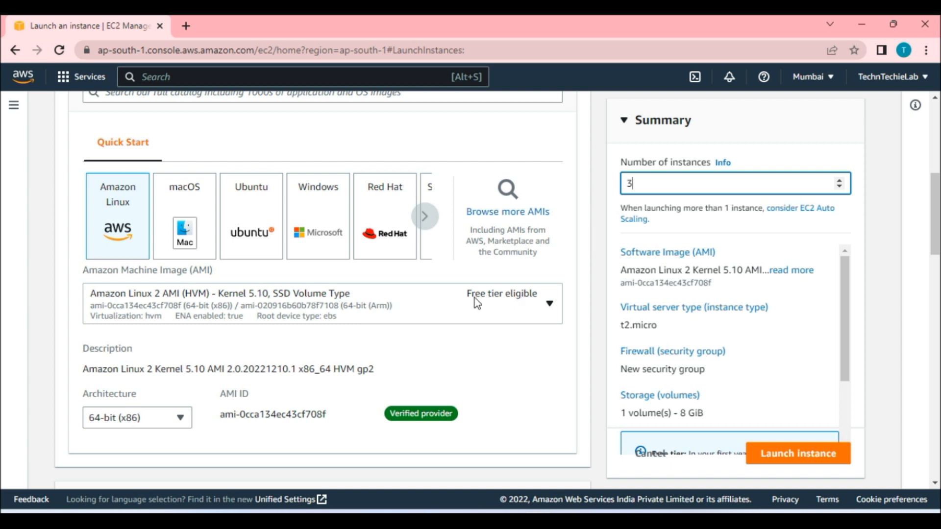
{"action": "scroll", "coordinate": [485, 321], "scroll_direction": "down", "scroll_amount": 2}
{"action": "left_click", "coordinate": [179, 282]}
{"action": "left_click", "coordinate": [181, 282]}
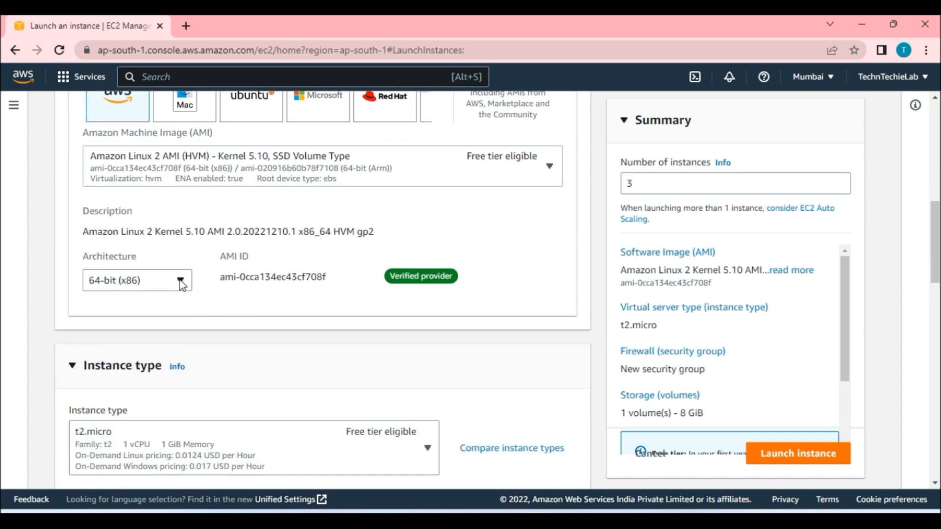
{"action": "scroll", "coordinate": [351, 312], "scroll_direction": "down", "scroll_amount": 2}
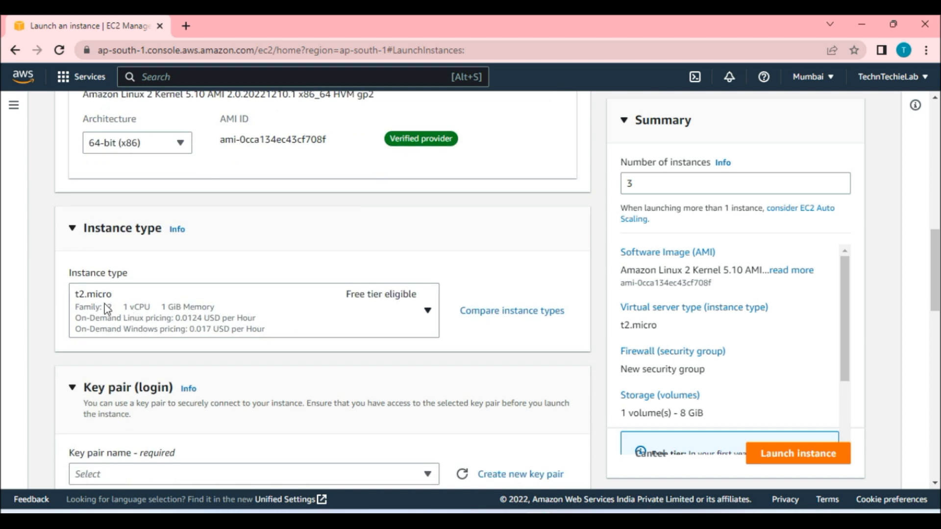
{"action": "scroll", "coordinate": [353, 308], "scroll_direction": "down", "scroll_amount": 3}
{"action": "left_click", "coordinate": [292, 336]}
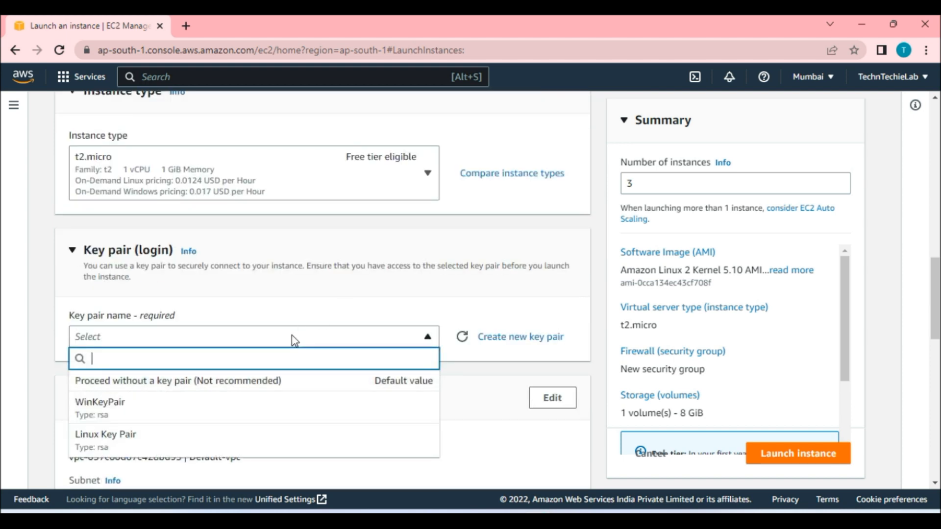
{"action": "left_click", "coordinate": [193, 437]}
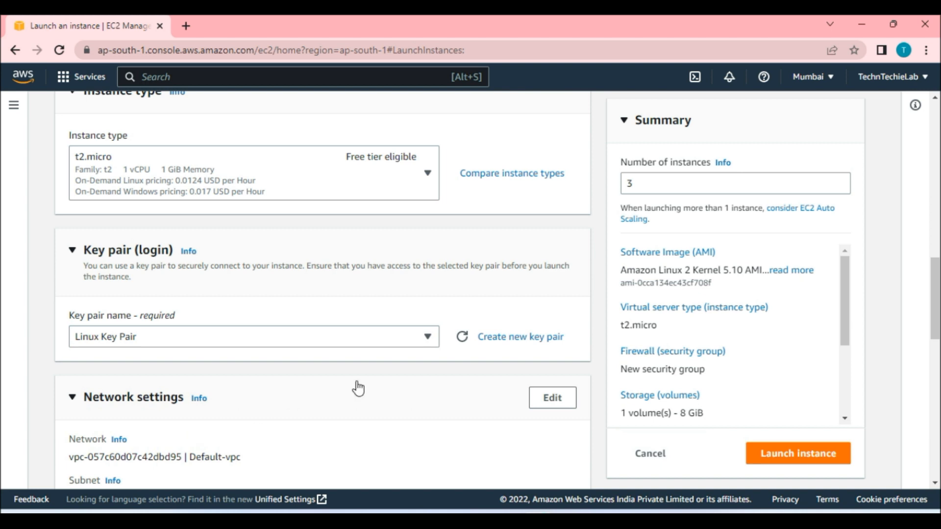
Use the existing security group launch-wizard-1 as the instances' firewall.
{"action": "scroll", "coordinate": [358, 389], "scroll_direction": "down", "scroll_amount": 4}
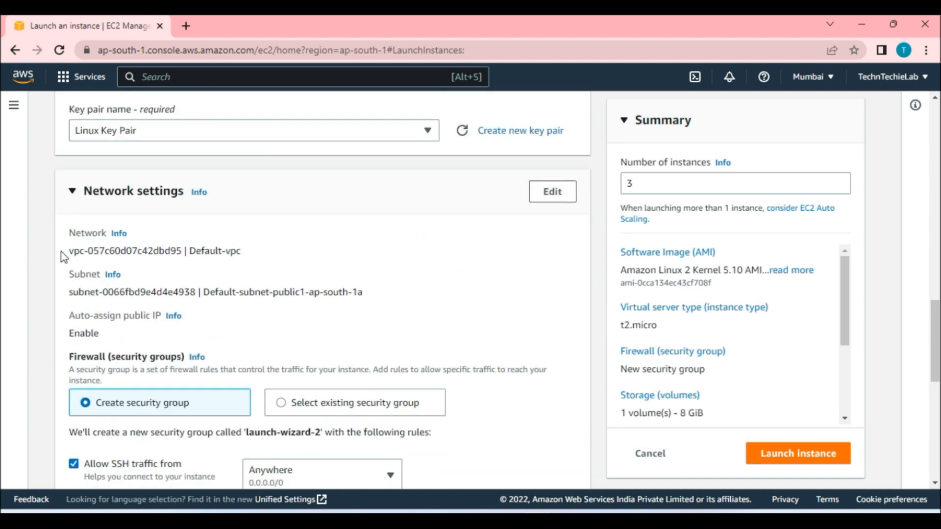
{"action": "scroll", "coordinate": [242, 326], "scroll_direction": "down", "scroll_amount": 3}
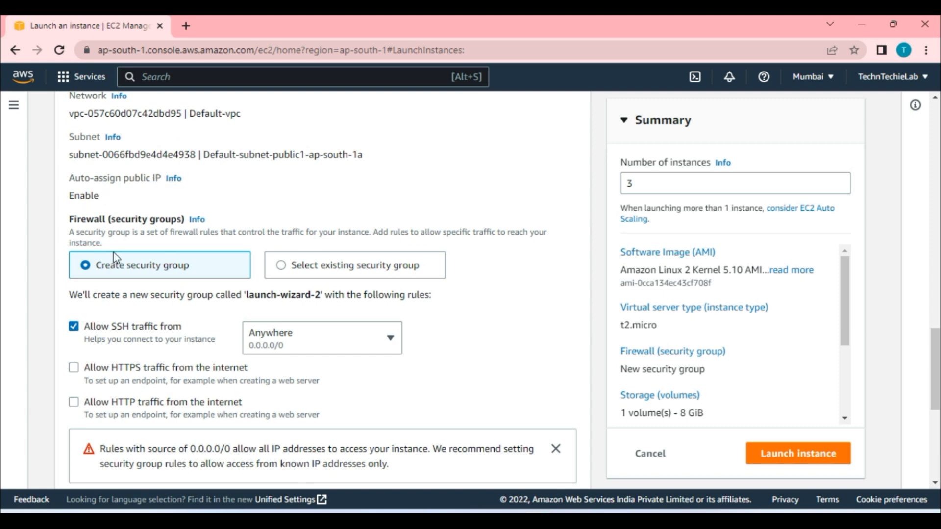
{"action": "left_click", "coordinate": [285, 268]}
{"action": "left_click", "coordinate": [297, 328]}
{"action": "left_click", "coordinate": [204, 363]}
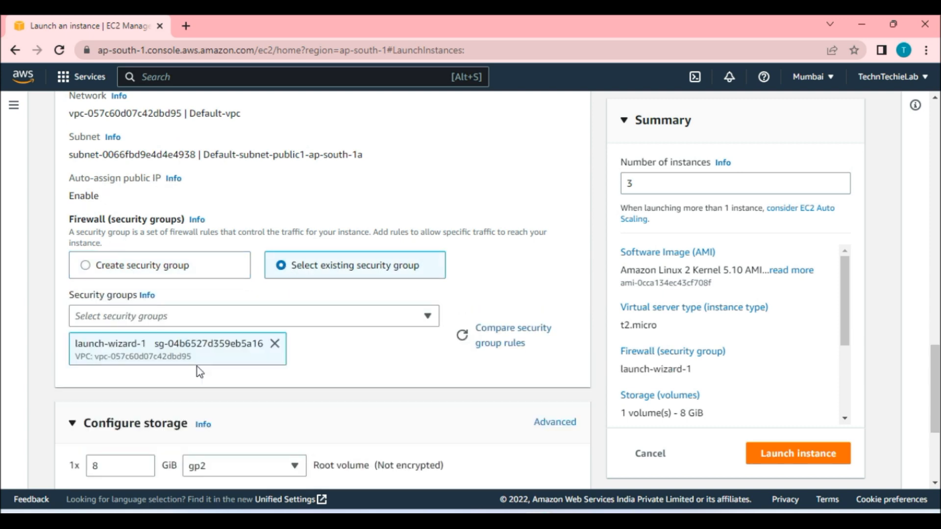
Paste the bash script that installs and starts httpd into the User data field under Advanced details.
{"action": "scroll", "coordinate": [336, 343], "scroll_direction": "down", "scroll_amount": 3}
{"action": "scroll", "coordinate": [335, 336], "scroll_direction": "down", "scroll_amount": 1}
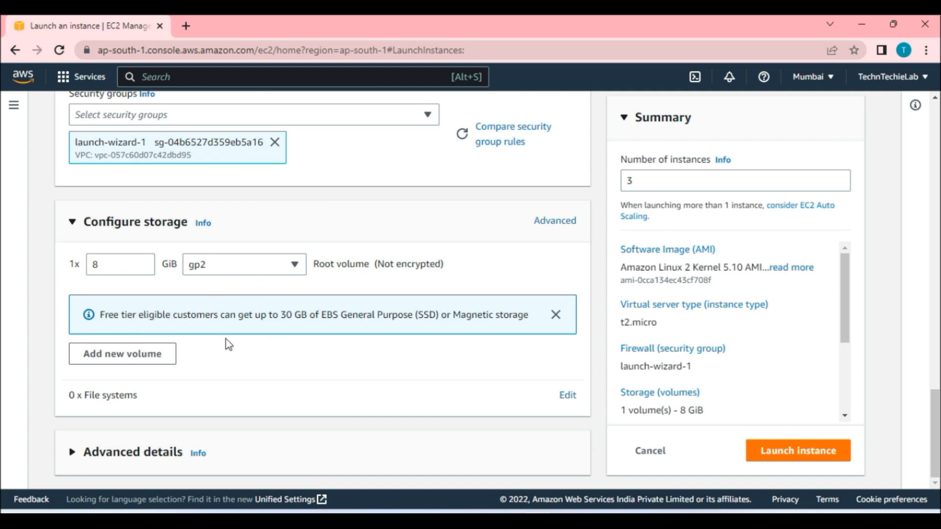
{"action": "scroll", "coordinate": [223, 336], "scroll_direction": "up", "scroll_amount": 1}
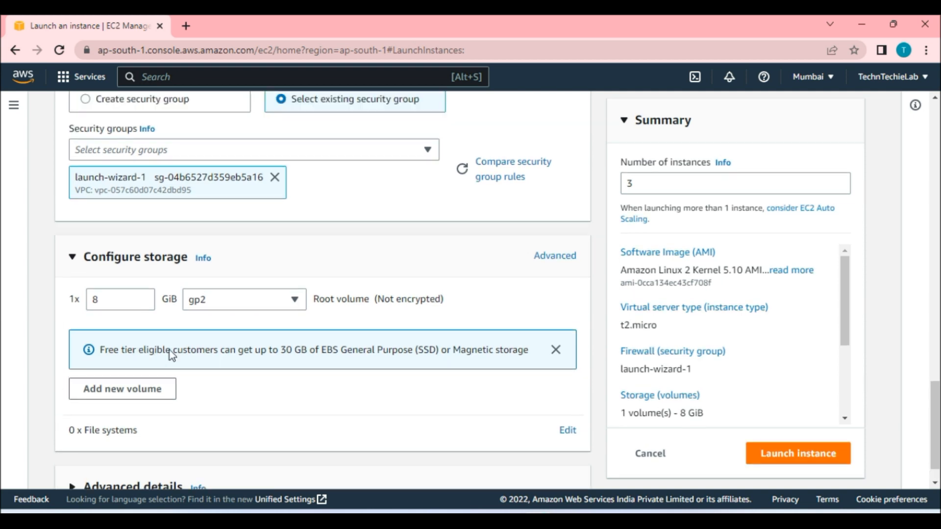
{"action": "scroll", "coordinate": [316, 389], "scroll_direction": "down", "scroll_amount": 1}
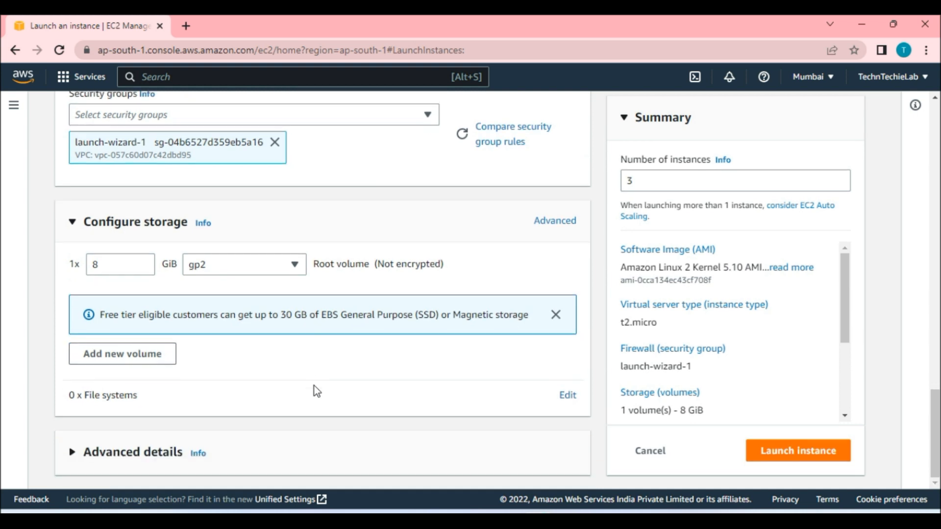
{"action": "left_click", "coordinate": [144, 458]}
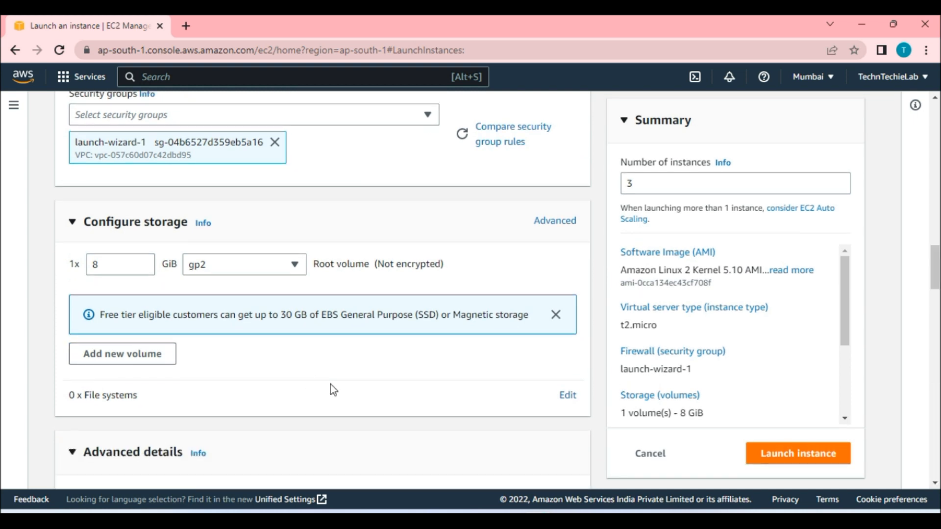
{"action": "scroll", "coordinate": [333, 389], "scroll_direction": "down", "scroll_amount": 15}
{"action": "scroll", "coordinate": [334, 385], "scroll_direction": "down", "scroll_amount": 9}
{"action": "left_click", "coordinate": [316, 378]}
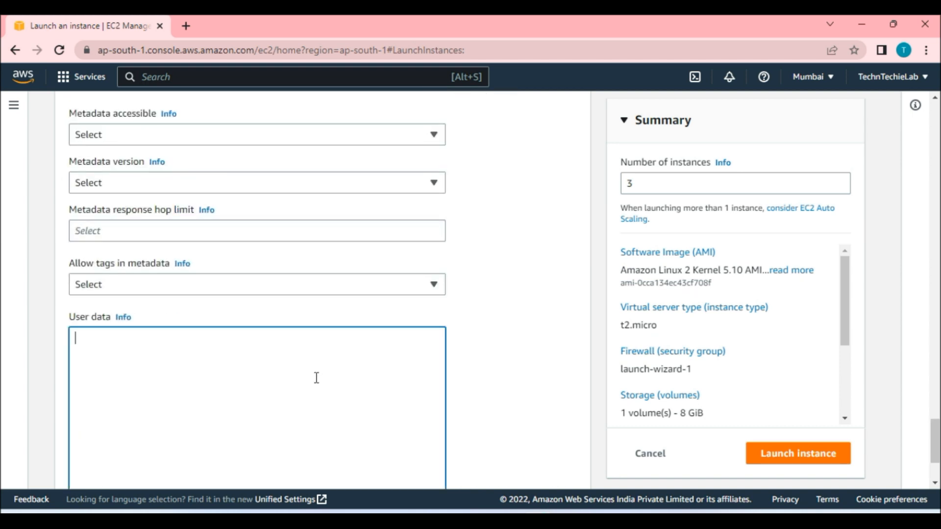
{"action": "type", "text": "#!/bin/bash # Use this for your user data (script from top to bottom) # install httpd (Linux 2 version) yum update -y yum install -y httpd systemctl start httpd systemctl enable httpd echo \"<h1>Hello World from $(hostname -f)</h1>\" > /var/www/html/index.html"}
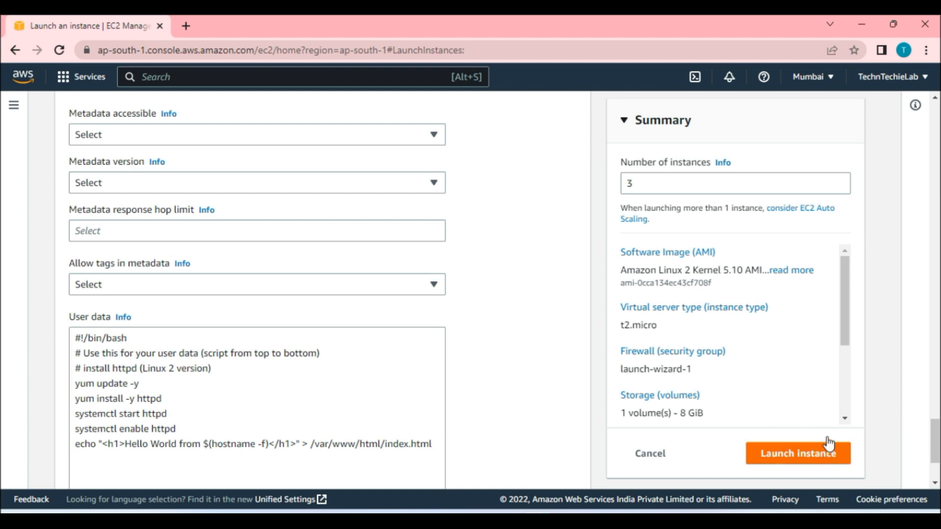
Launch the instances and go to the Instances list.
{"action": "left_click", "coordinate": [828, 455]}
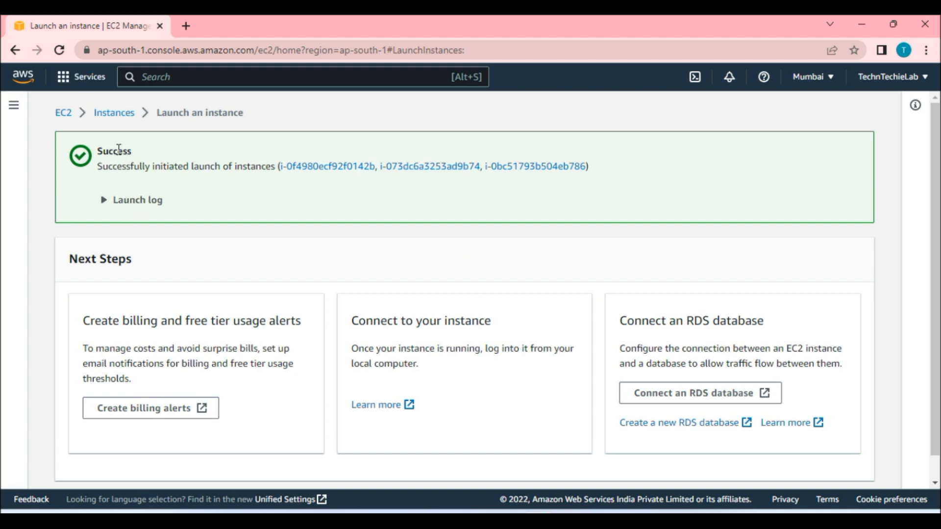
{"action": "left_click", "coordinate": [122, 118]}
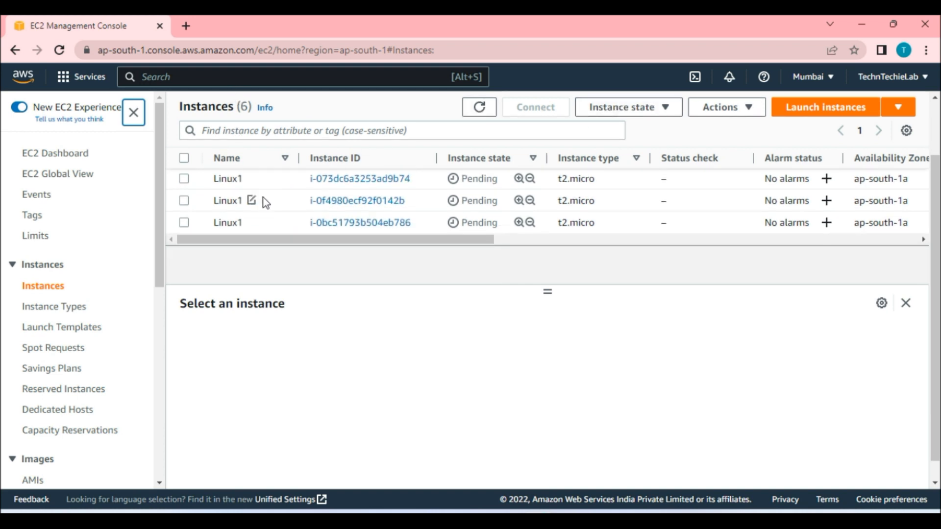
Rename the second instance to Lunux2.
{"action": "left_click", "coordinate": [252, 201]}
{"action": "double_click", "coordinate": [310, 225]}
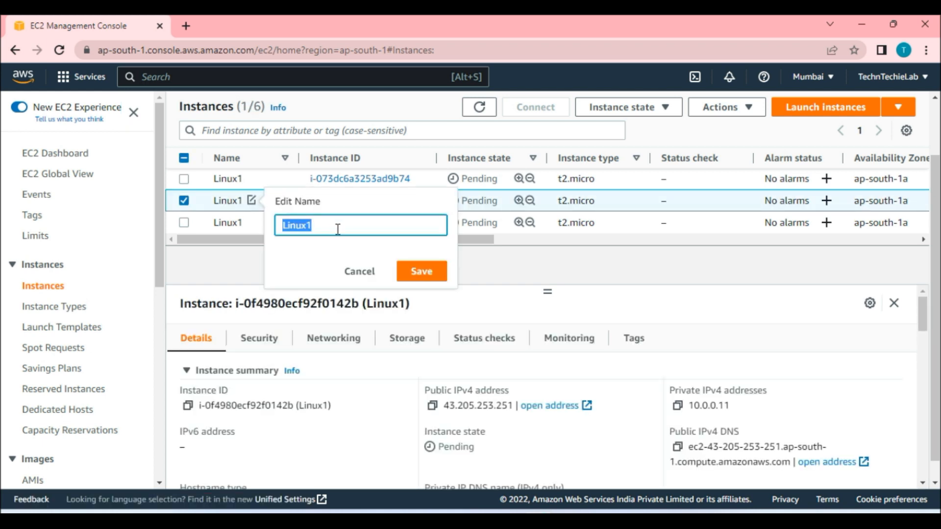
{"action": "left_click", "coordinate": [330, 247]}
{"action": "double_click", "coordinate": [358, 225]}
{"action": "type", "text": "Lunux2"}
{"action": "left_click", "coordinate": [422, 271]}
Rename the third instance to Linux3.
{"action": "left_click", "coordinate": [254, 223]}
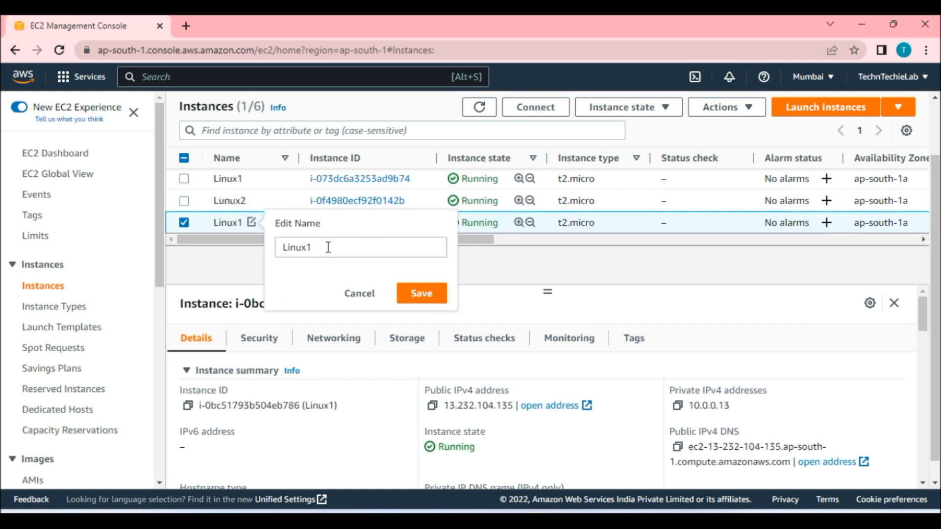
{"action": "double_click", "coordinate": [344, 246]}
{"action": "type", "text": "Linux"}
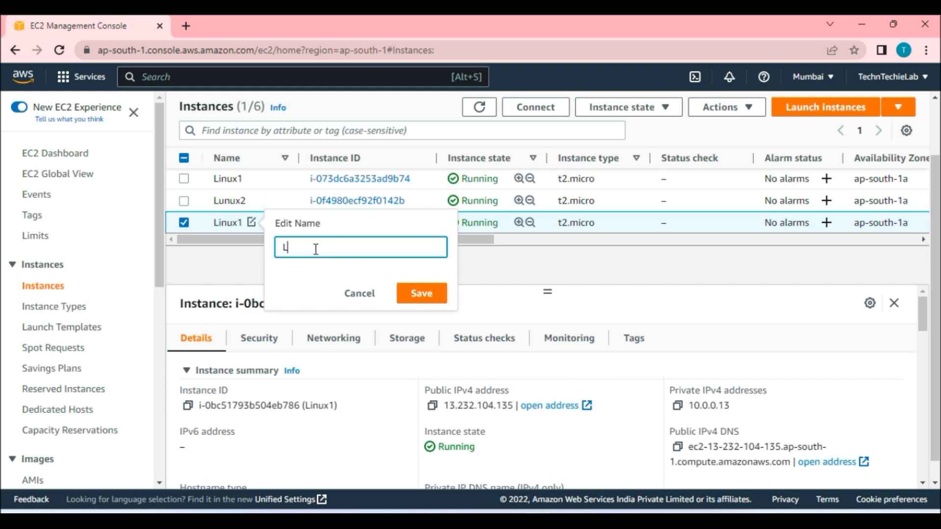
{"action": "left_click", "coordinate": [421, 294]}
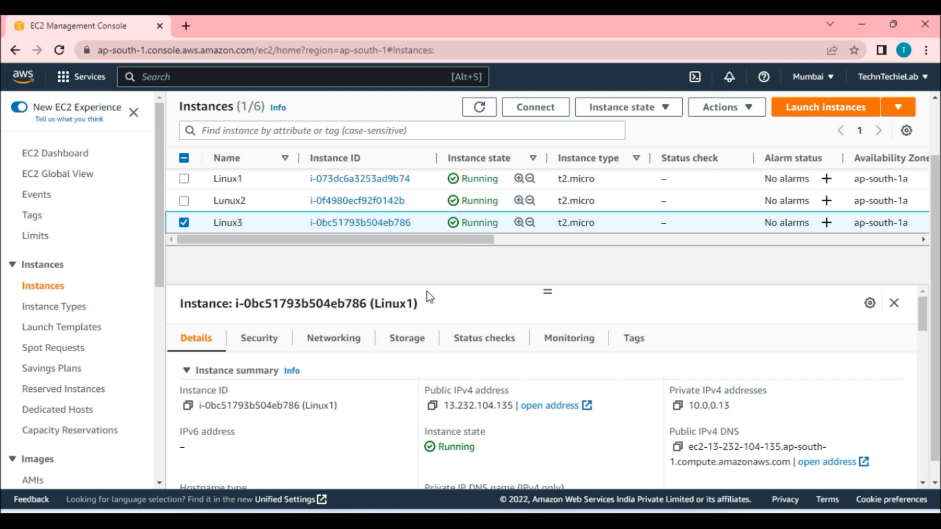
Correct the second instance's name to Linux2.
{"action": "left_click", "coordinate": [293, 185]}
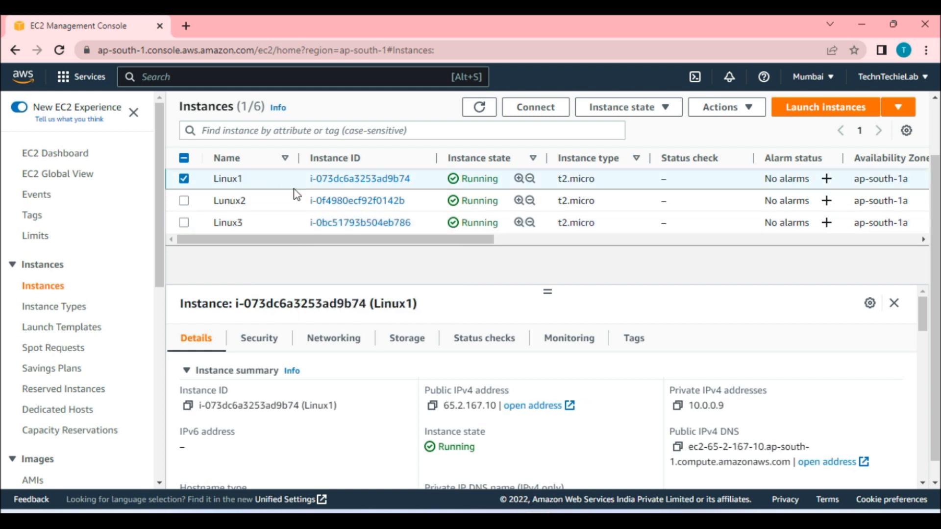
{"action": "left_click", "coordinate": [253, 201]}
{"action": "double_click", "coordinate": [298, 226]}
{"action": "key", "text": "Right"}
{"action": "key", "text": "Left"}
{"action": "key", "text": "Left"}
{"action": "key", "text": "Left"}
{"action": "key", "text": "Left"}
{"action": "key", "text": "BackSpace"}
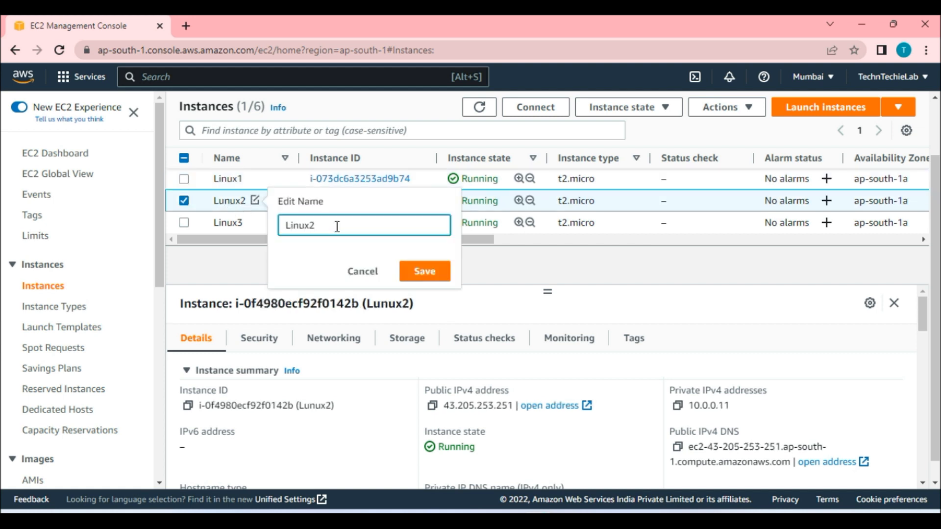
{"action": "left_click", "coordinate": [425, 270]}
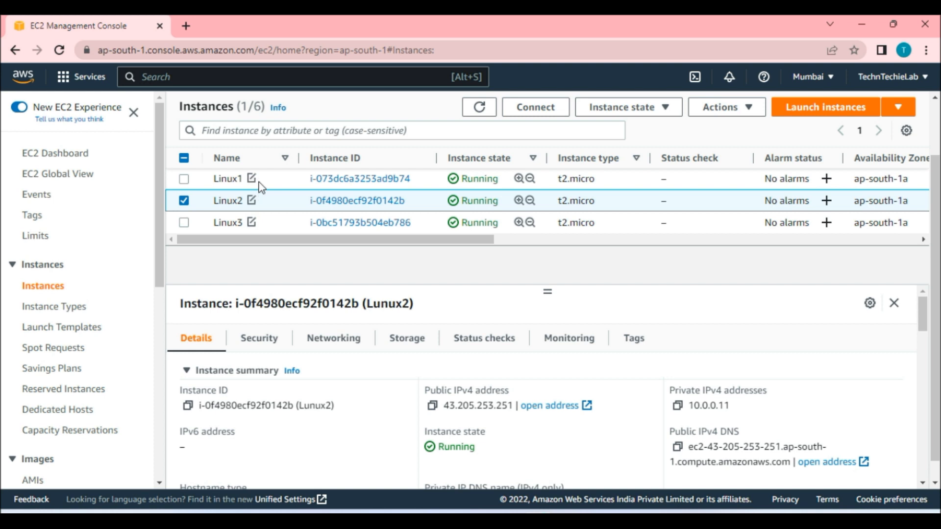
Copy Linux1's public IPv4 address and open it in a new browser tab.
{"action": "left_click", "coordinate": [259, 186]}
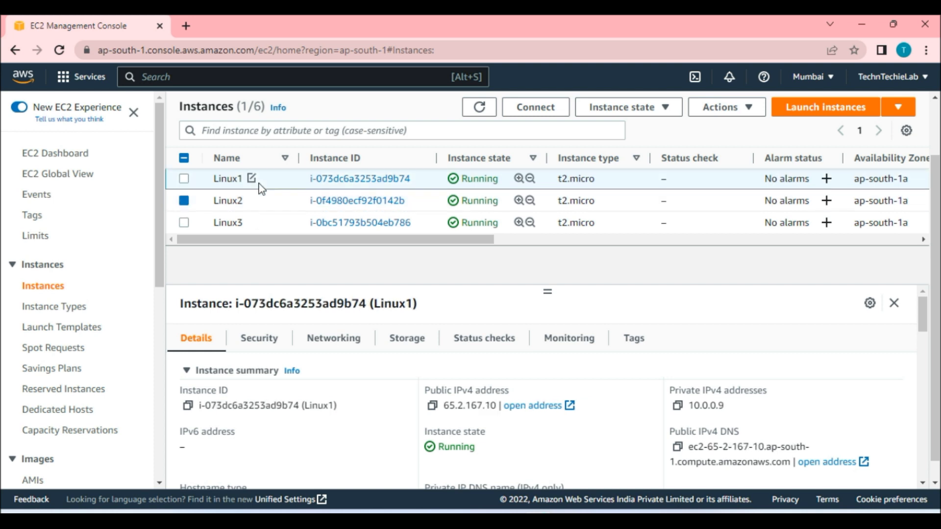
{"action": "left_click", "coordinate": [432, 406]}
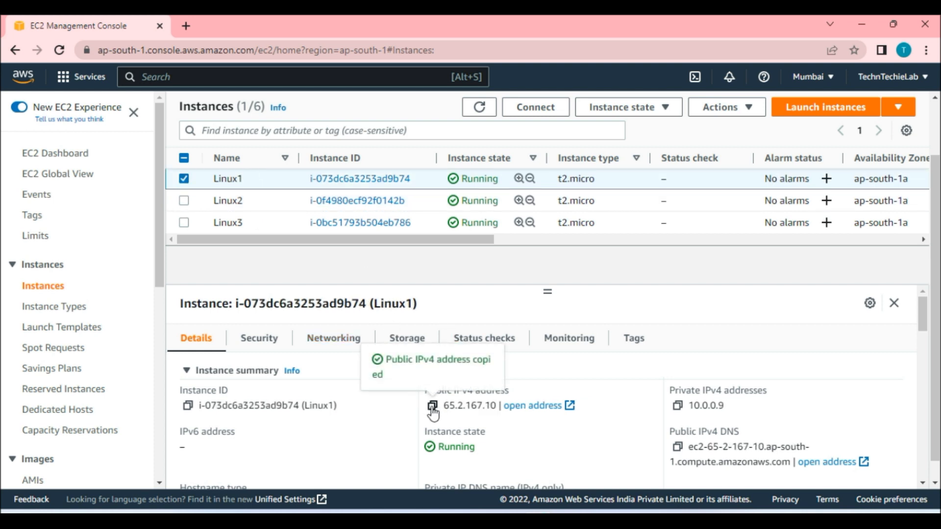
{"action": "left_click", "coordinate": [186, 26]}
{"action": "key", "text": "ctrl+v"}
{"action": "key", "text": "Return"}
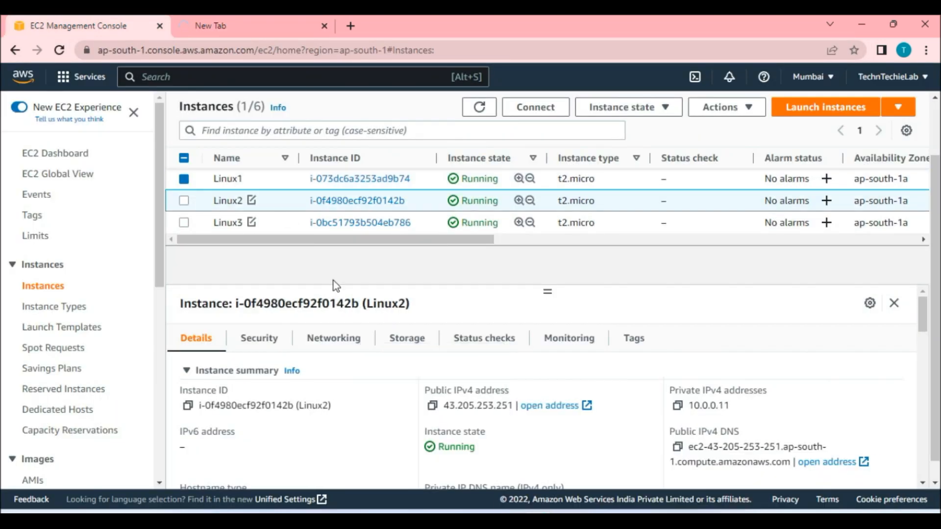
Open Linux2's public IPv4 address in another new browser tab.
{"action": "left_click", "coordinate": [432, 406]}
{"action": "left_click", "coordinate": [351, 26]}
{"action": "key", "text": "ctrl+v"}
Select Linux3 in the instance list and copy its public IPv4 address.
{"action": "key", "text": "ctrl+1"}
{"action": "left_click", "coordinate": [286, 224]}
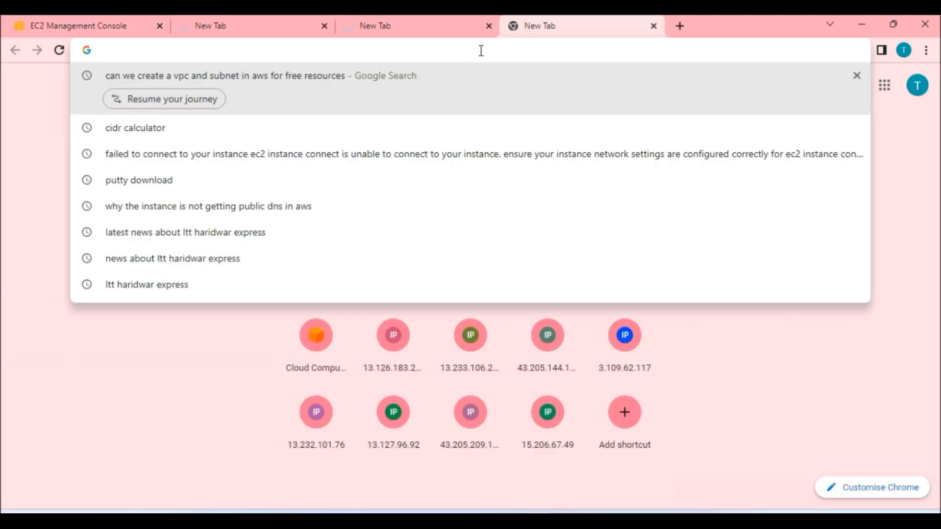
{"action": "key", "text": "ctrl+v"}
{"action": "key", "text": "Return"}
Reload the browser tab with Linux2's address to load its web page.
{"action": "left_click", "coordinate": [277, 22]}
{"action": "key", "text": "F5"}
{"action": "left_click", "coordinate": [405, 28]}
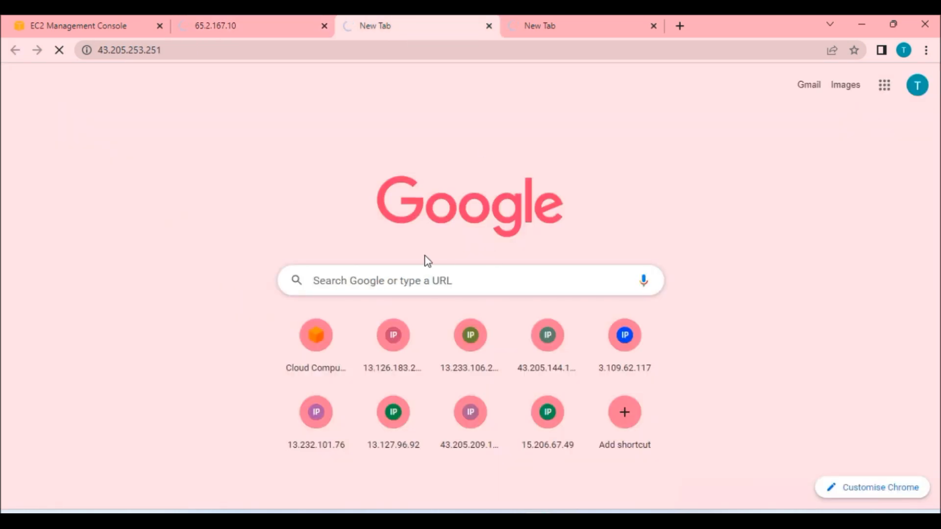
Inspect Linux3's security group inbound and outbound rules.
{"action": "left_click", "coordinate": [95, 24]}
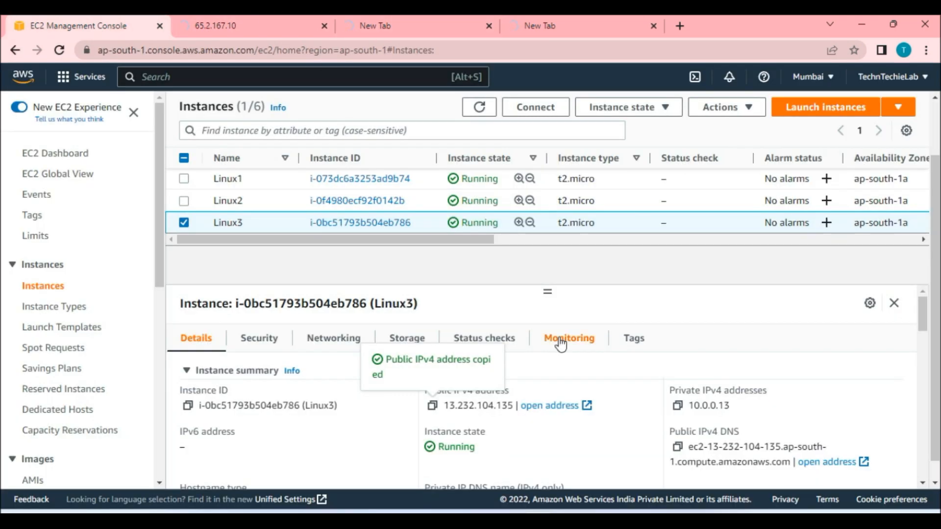
{"action": "left_click", "coordinate": [272, 344]}
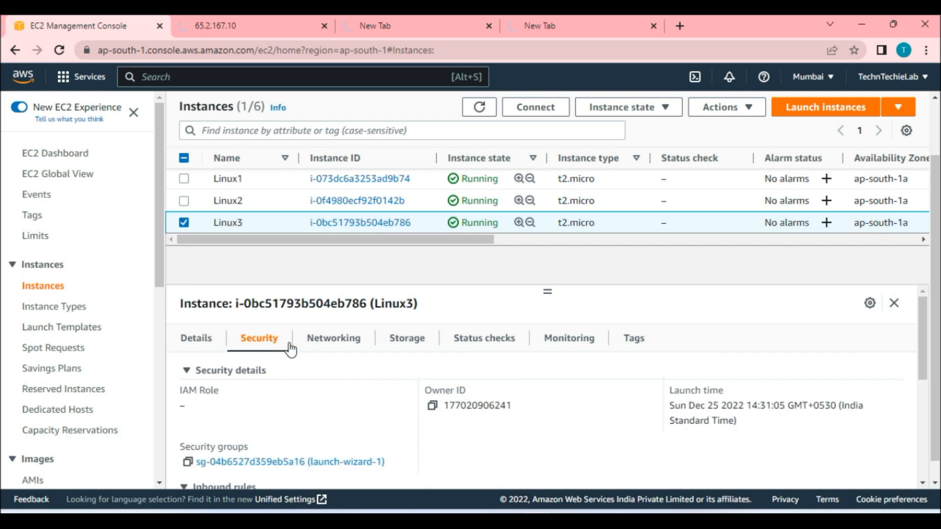
{"action": "scroll", "coordinate": [467, 372], "scroll_direction": "down", "scroll_amount": 3}
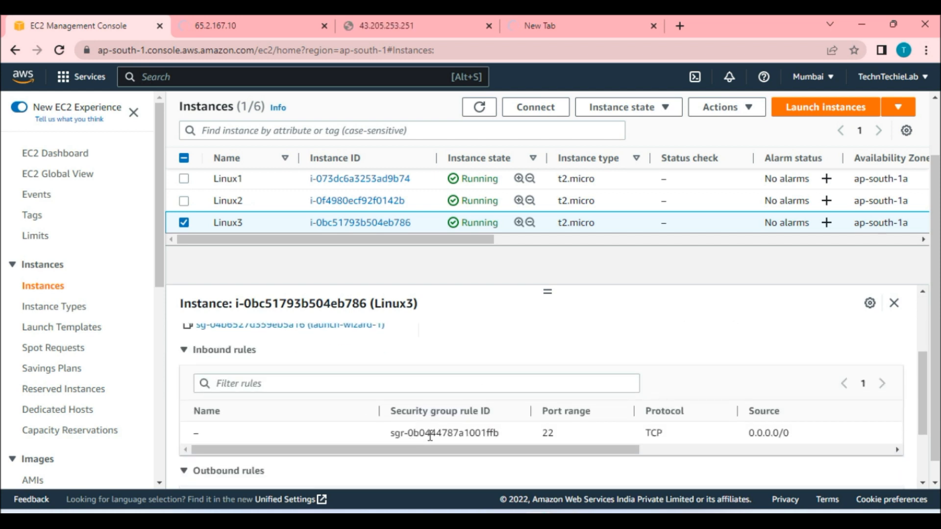
{"action": "scroll", "coordinate": [430, 436], "scroll_direction": "down", "scroll_amount": 3}
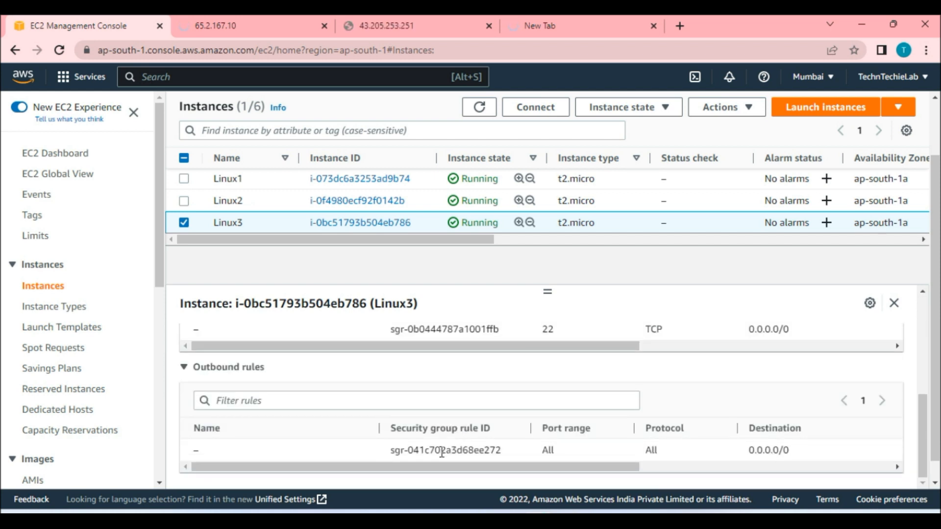
Add an inbound HTTP rule with source 0.0.0.0/0 to Linux3's launch-wizard-1 security group and save the rules.
{"action": "scroll", "coordinate": [250, 382], "scroll_direction": "up", "scroll_amount": 5}
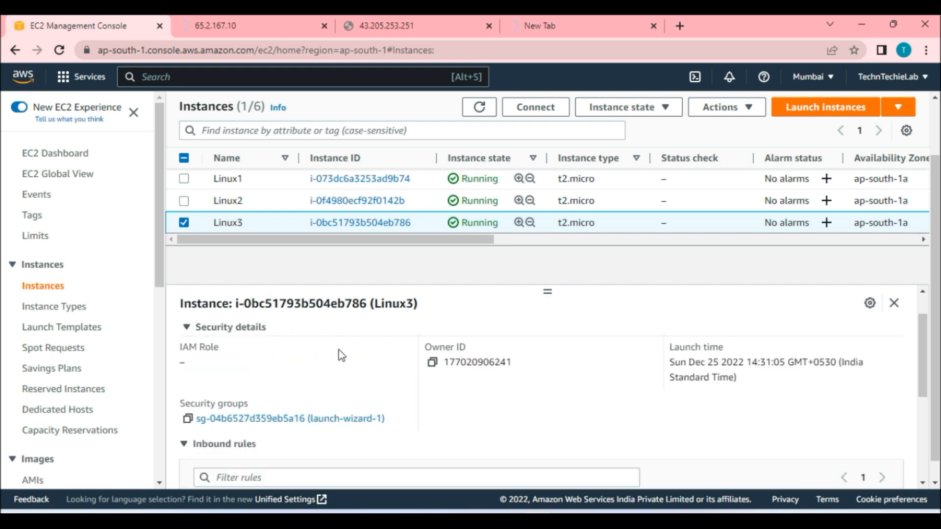
{"action": "left_click", "coordinate": [325, 427]}
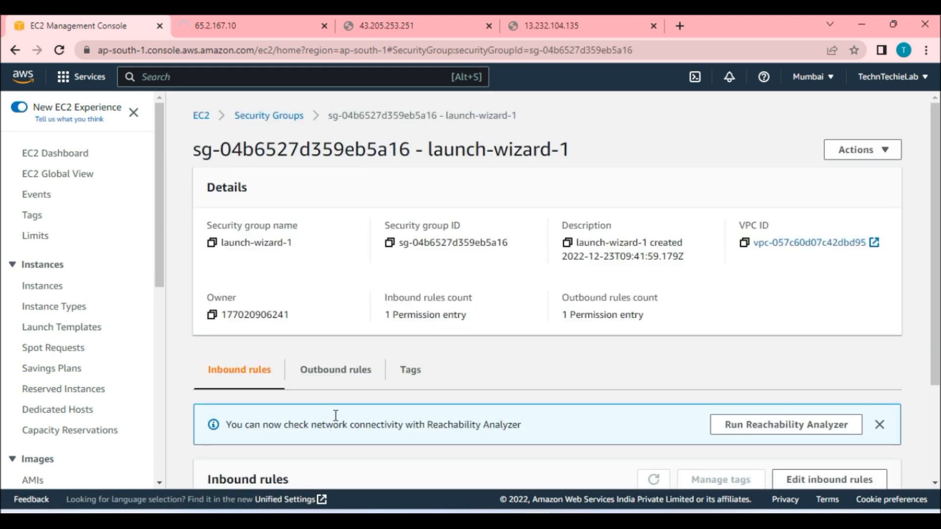
{"action": "scroll", "coordinate": [403, 360], "scroll_direction": "down", "scroll_amount": 3}
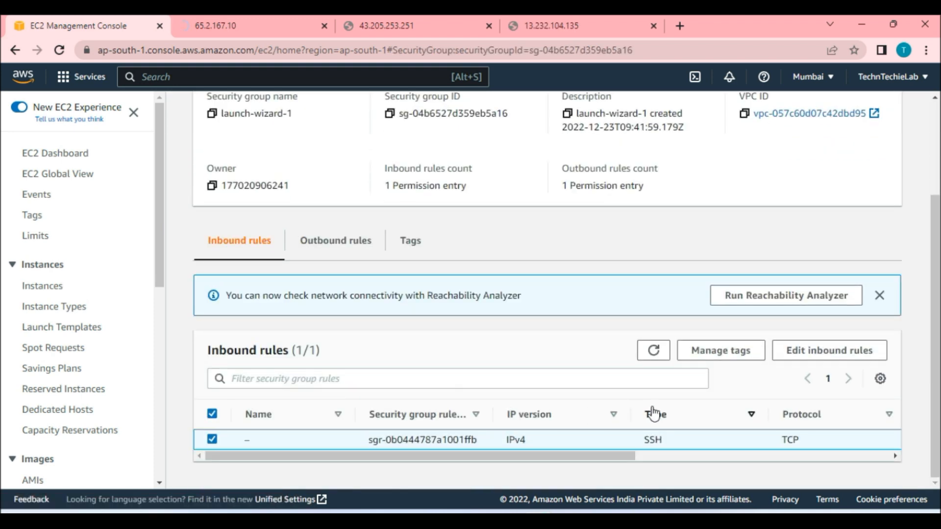
{"action": "left_click", "coordinate": [804, 357]}
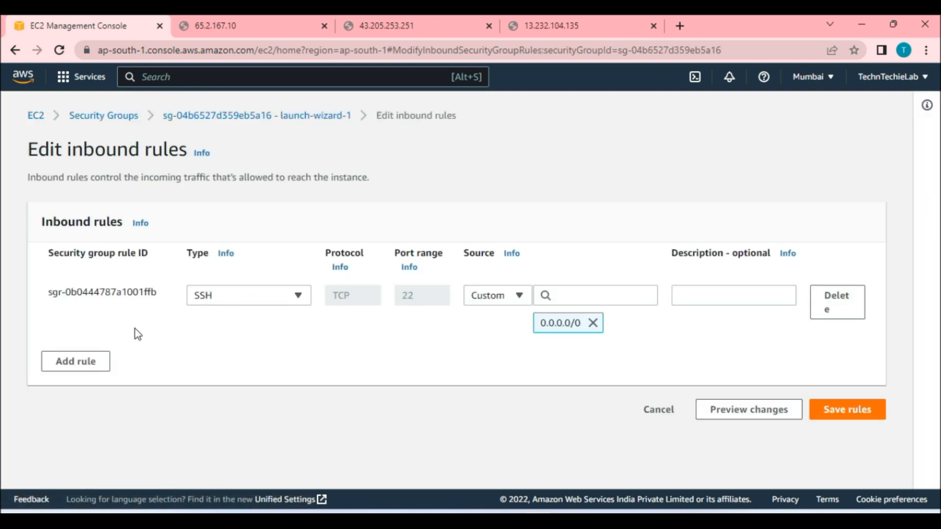
{"action": "left_click", "coordinate": [79, 362]}
{"action": "left_click", "coordinate": [275, 362]}
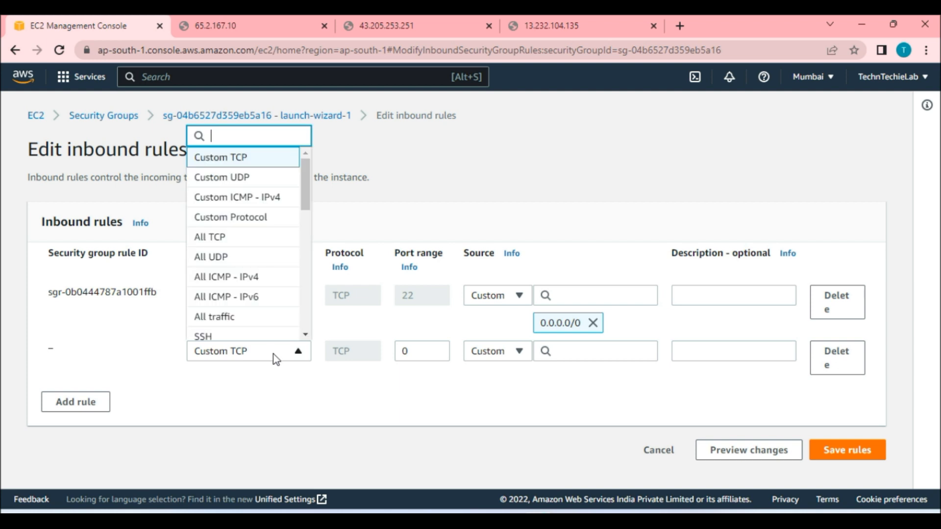
{"action": "scroll", "coordinate": [228, 274], "scroll_direction": "down", "scroll_amount": 3}
{"action": "left_click", "coordinate": [229, 280]}
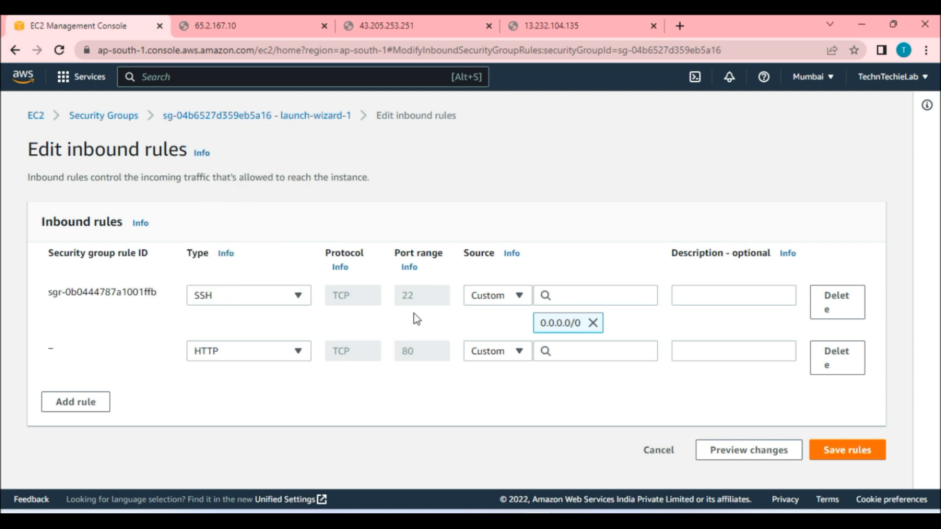
{"action": "left_click", "coordinate": [598, 349]}
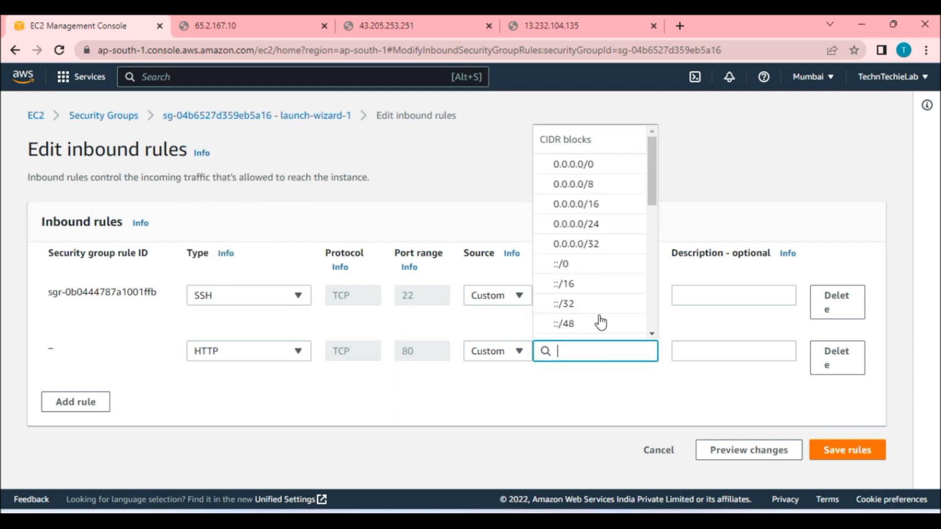
{"action": "left_click", "coordinate": [598, 165]}
{"action": "left_click", "coordinate": [852, 470]}
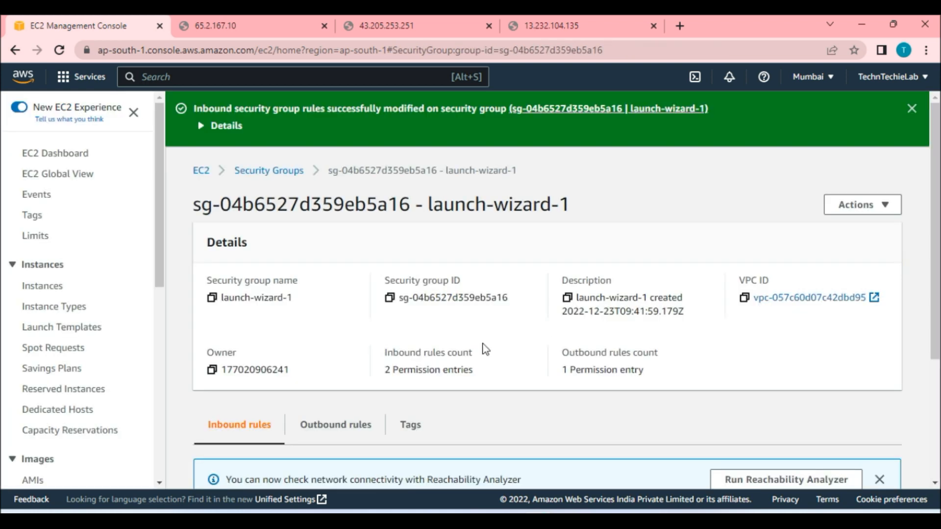
Reload the web page tabs for all three instances' public IP addresses.
{"action": "left_click", "coordinate": [219, 20]}
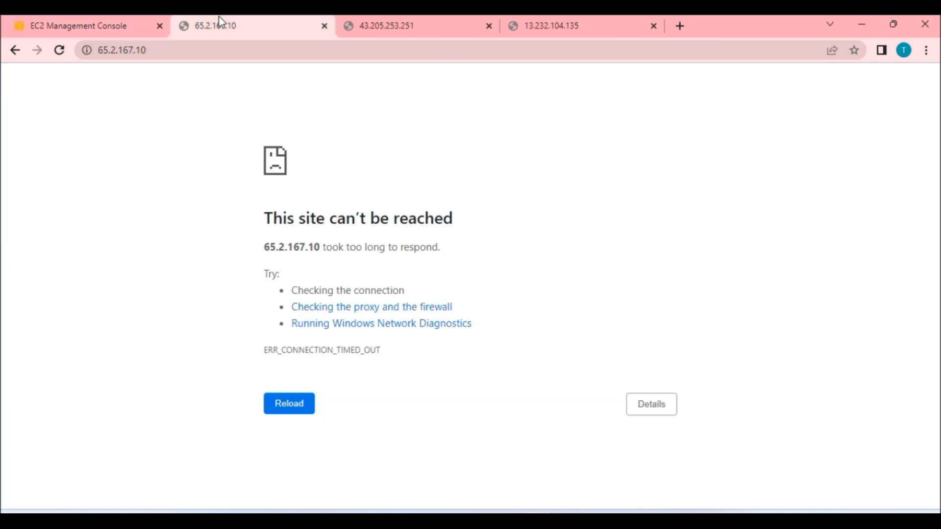
{"action": "left_click", "coordinate": [59, 50]}
{"action": "left_click", "coordinate": [421, 27]}
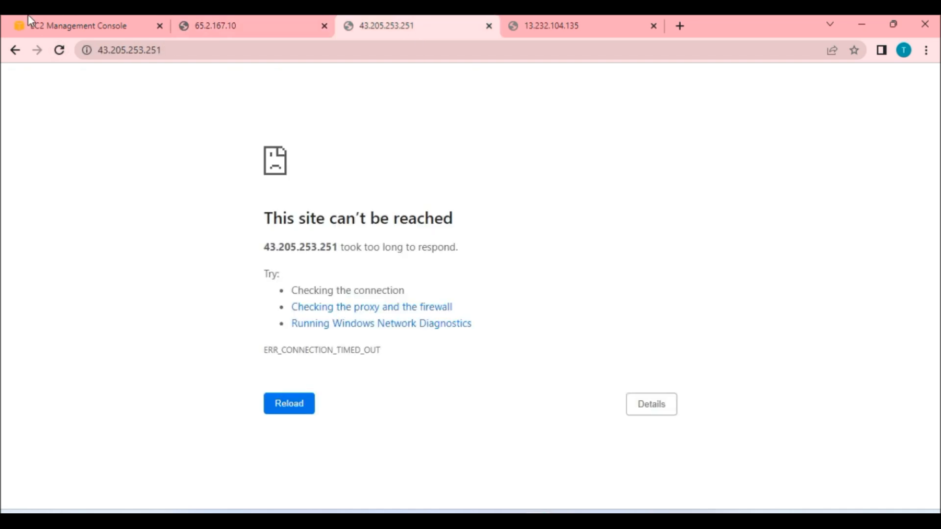
{"action": "left_click", "coordinate": [59, 50]}
{"action": "left_click", "coordinate": [609, 29]}
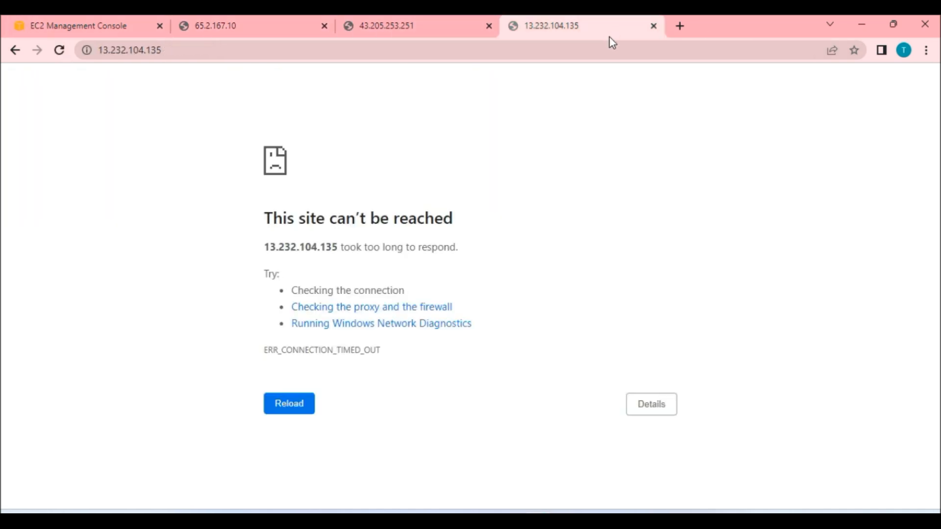
{"action": "key", "text": "F5"}
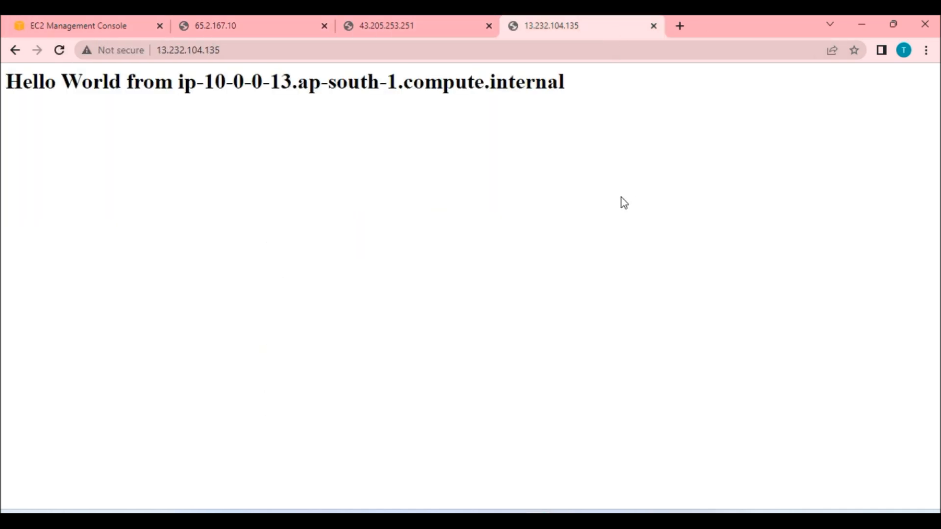
Examine the web page served in each instance's tab and its address.
{"action": "left_click", "coordinate": [294, 22]}
{"action": "left_click", "coordinate": [391, 32]}
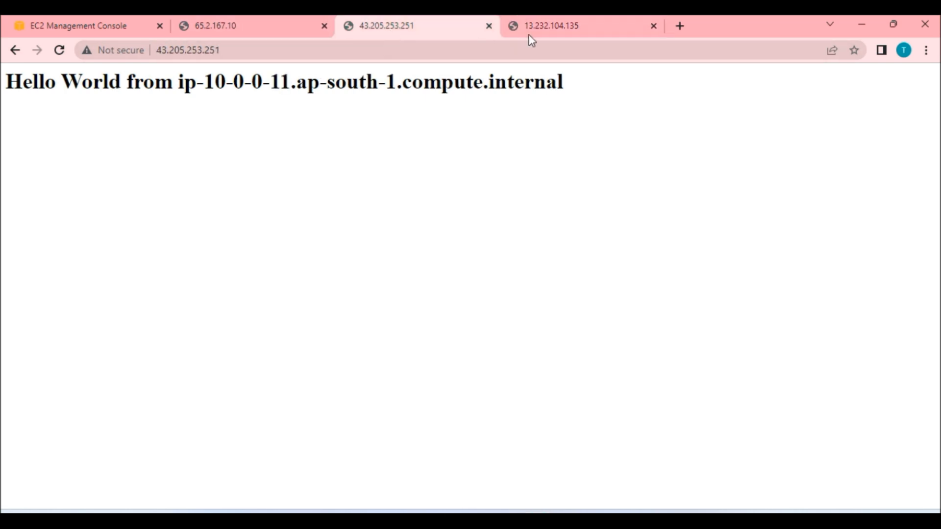
{"action": "left_click", "coordinate": [520, 30]}
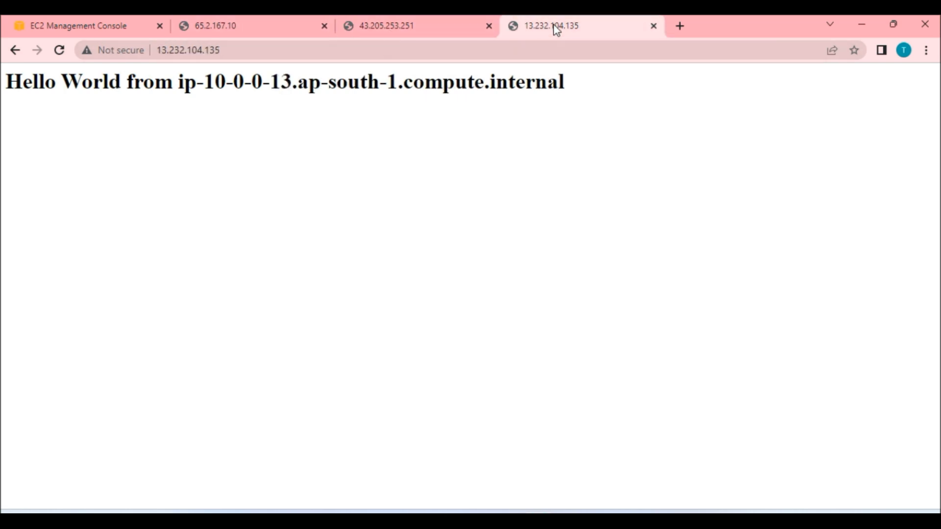
{"action": "left_click", "coordinate": [93, 22]}
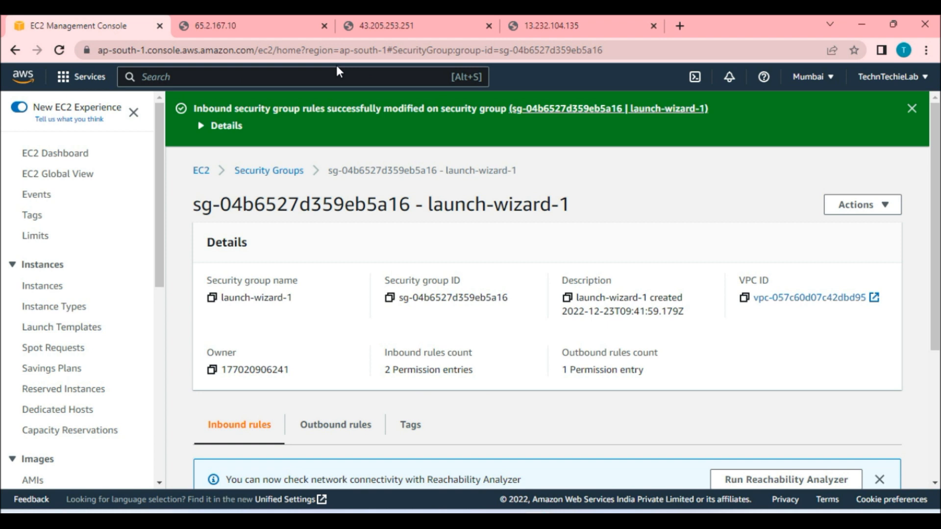
{"action": "left_click", "coordinate": [279, 22]}
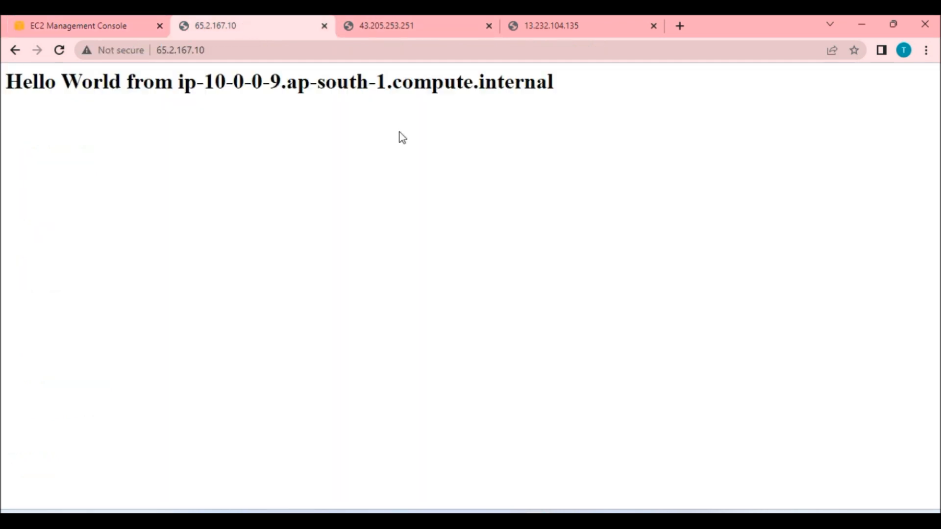
{"action": "left_click", "coordinate": [212, 50]}
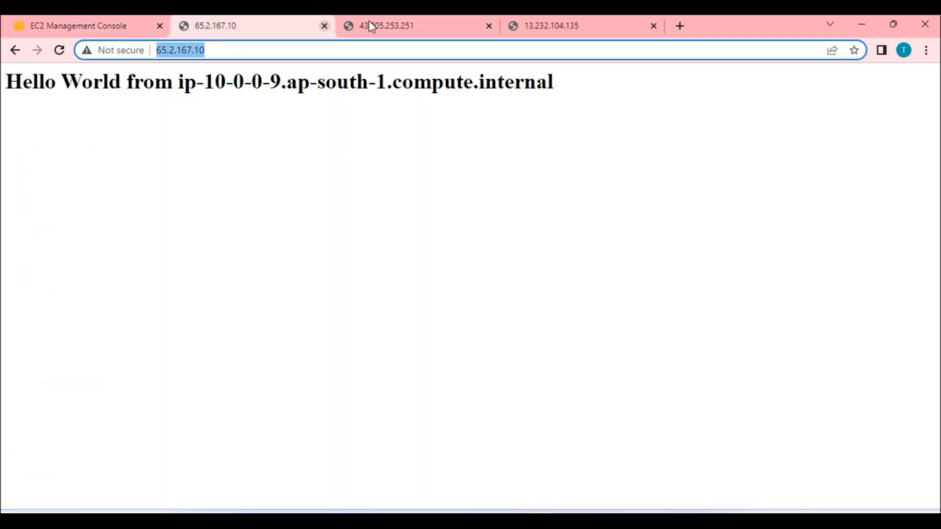
{"action": "left_click", "coordinate": [408, 29]}
{"action": "left_click", "coordinate": [275, 51]}
{"action": "left_click", "coordinate": [552, 28]}
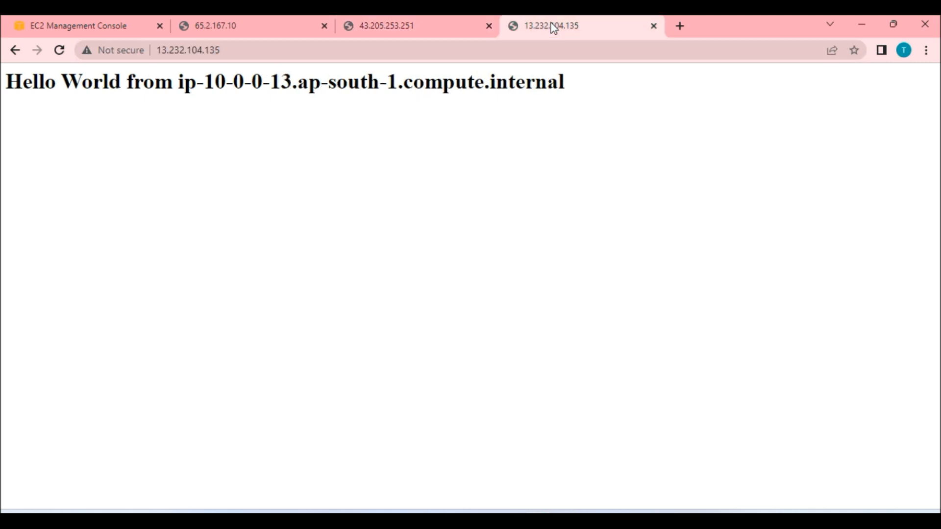
{"action": "left_click", "coordinate": [289, 51]}
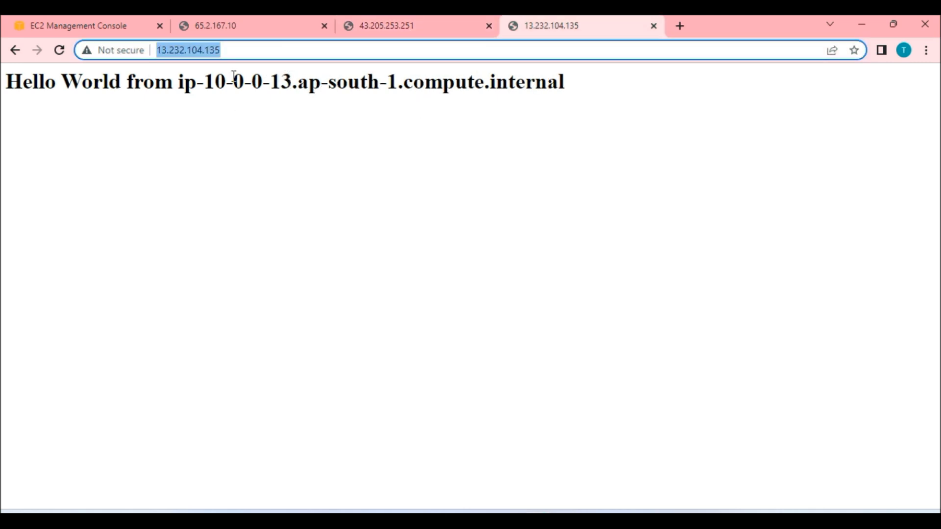
Return to the EC2 console, open Load Balancers, and start creating a new load balancer.
{"action": "left_click", "coordinate": [97, 26]}
{"action": "scroll", "coordinate": [463, 331], "scroll_direction": "down", "scroll_amount": 4}
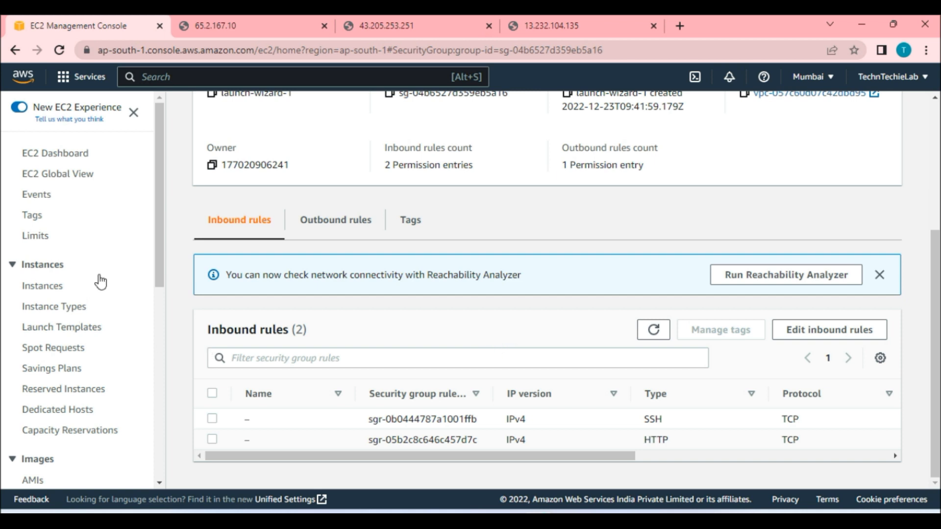
{"action": "scroll", "coordinate": [98, 299], "scroll_direction": "down", "scroll_amount": 5}
{"action": "scroll", "coordinate": [98, 301], "scroll_direction": "down", "scroll_amount": 1}
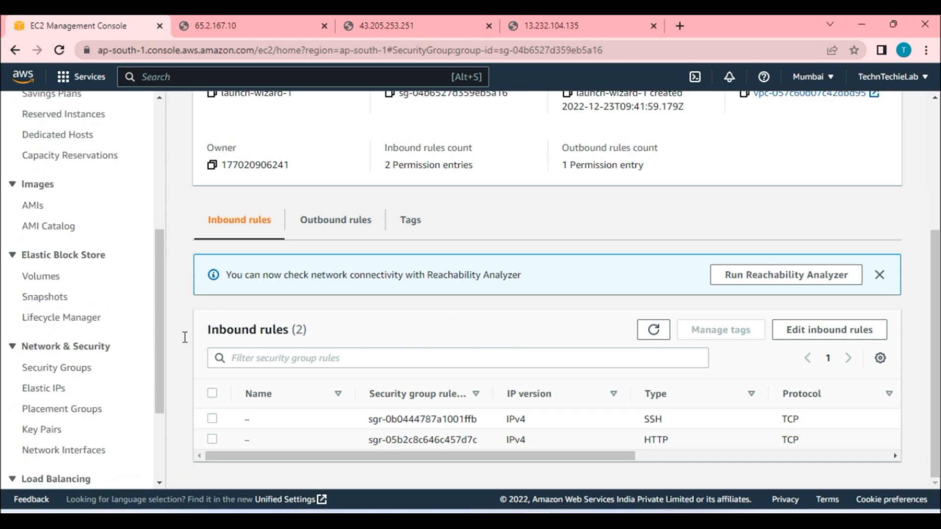
{"action": "scroll", "coordinate": [343, 329], "scroll_direction": "up", "scroll_amount": 2}
{"action": "scroll", "coordinate": [95, 372], "scroll_direction": "down", "scroll_amount": 3}
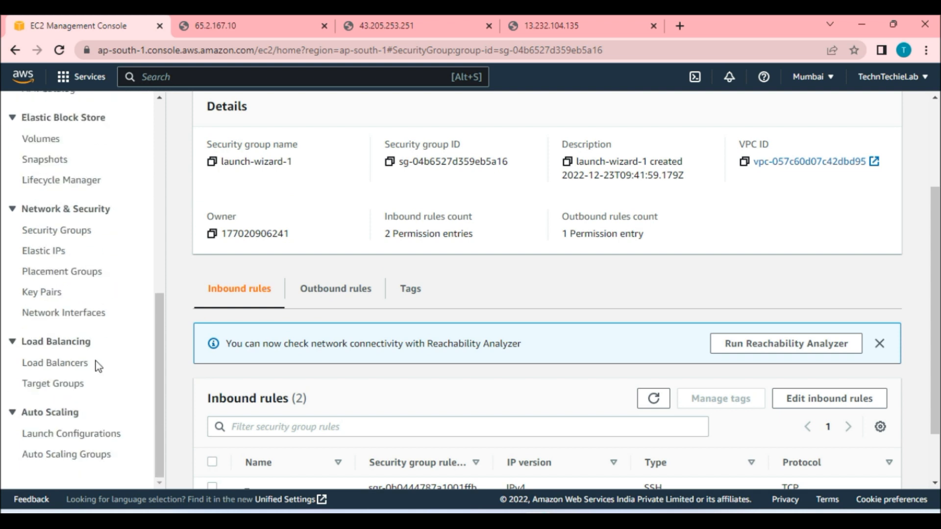
{"action": "left_click", "coordinate": [62, 366]}
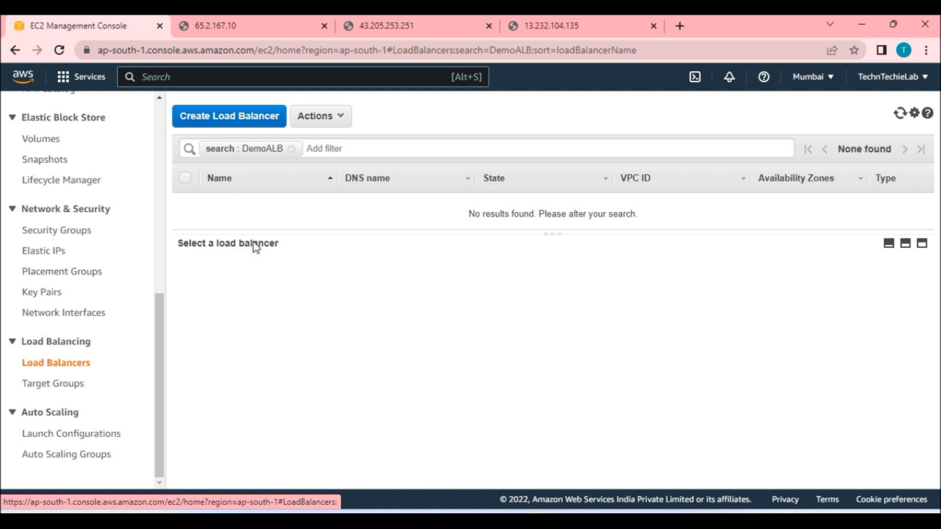
{"action": "left_click", "coordinate": [249, 119]}
{"action": "scroll", "coordinate": [433, 326], "scroll_direction": "down", "scroll_amount": 1}
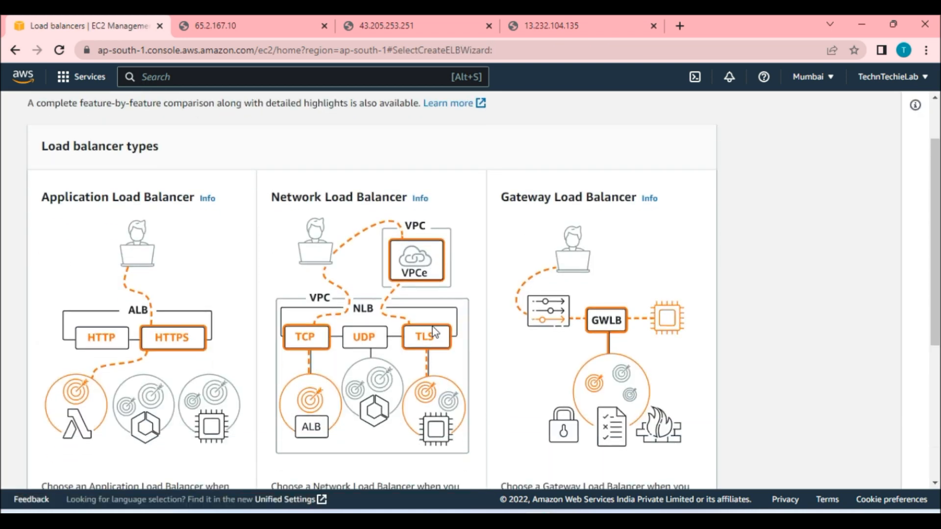
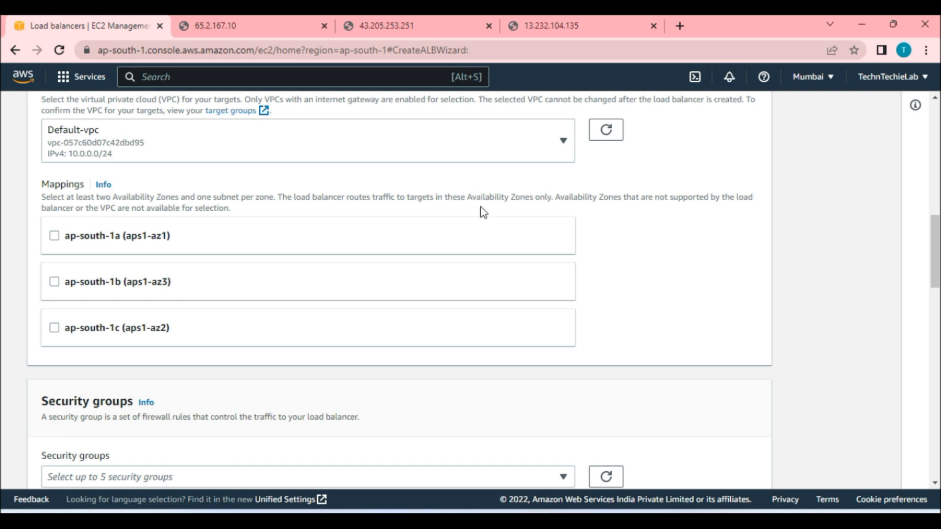
Map the load balancer to availability zones ap-south-1a, ap-south-1b and ap-south-1c.
{"action": "left_click", "coordinate": [53, 236]}
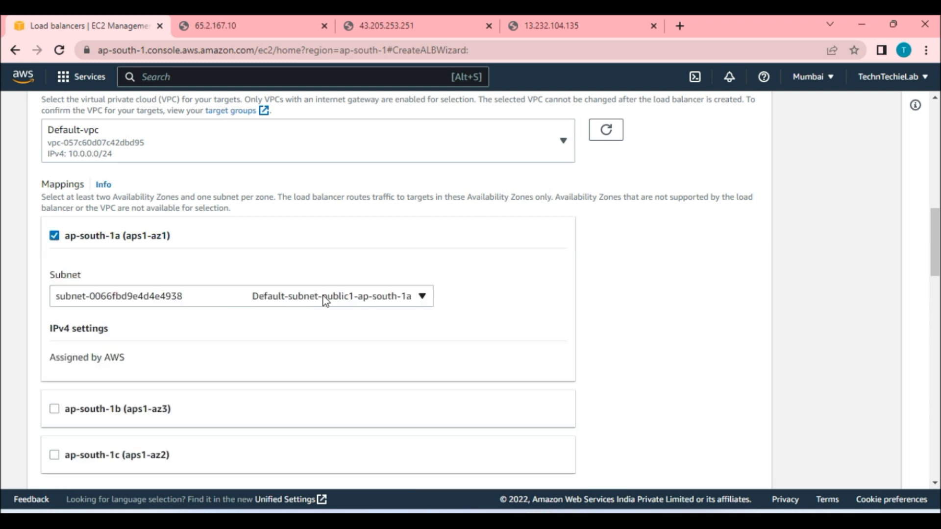
{"action": "scroll", "coordinate": [127, 360], "scroll_direction": "down", "scroll_amount": 3}
{"action": "left_click", "coordinate": [54, 271]}
{"action": "scroll", "coordinate": [147, 311], "scroll_direction": "down", "scroll_amount": 2}
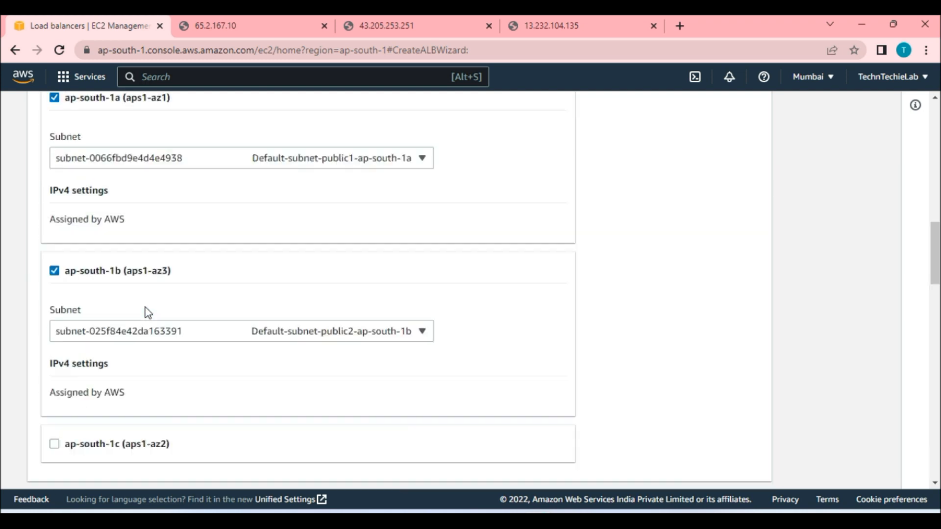
{"action": "left_click", "coordinate": [54, 378]}
{"action": "scroll", "coordinate": [184, 364], "scroll_direction": "down", "scroll_amount": 2}
{"action": "scroll", "coordinate": [184, 360], "scroll_direction": "down", "scroll_amount": 3}
{"action": "scroll", "coordinate": [274, 310], "scroll_direction": "down", "scroll_amount": 1}
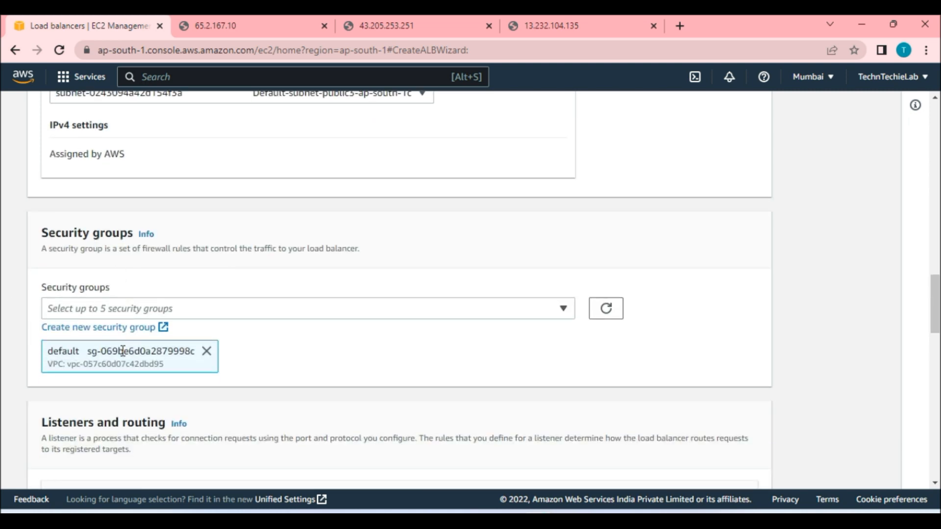
Attach the launch-wizard-1 security group to the load balancer and remove the default group.
{"action": "left_click", "coordinate": [189, 309]}
{"action": "scroll", "coordinate": [99, 313], "scroll_direction": "down", "scroll_amount": 2}
{"action": "left_click", "coordinate": [117, 257]}
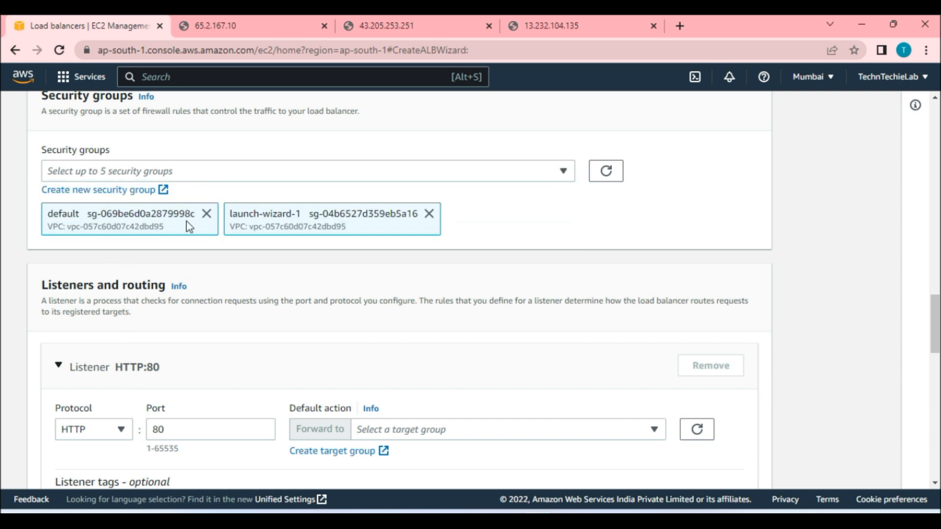
{"action": "left_click", "coordinate": [208, 213]}
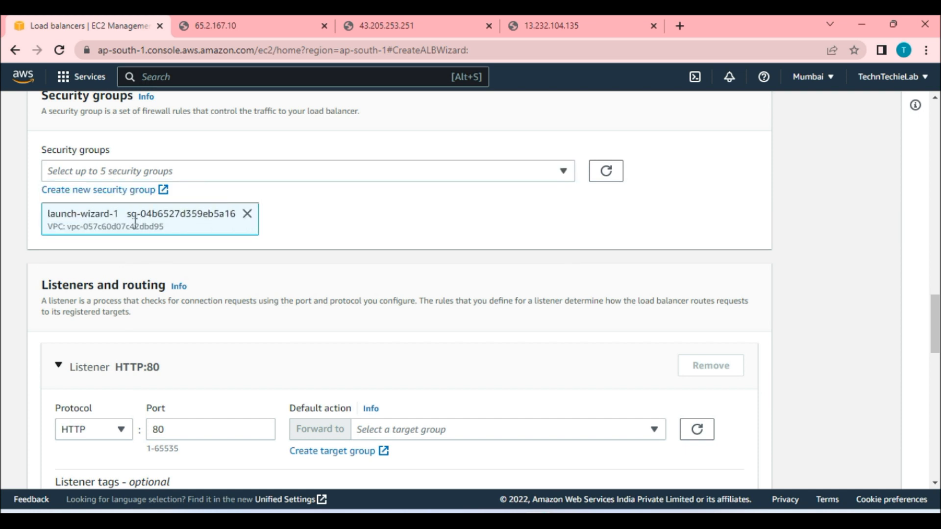
{"action": "scroll", "coordinate": [255, 287], "scroll_direction": "down", "scroll_amount": 3}
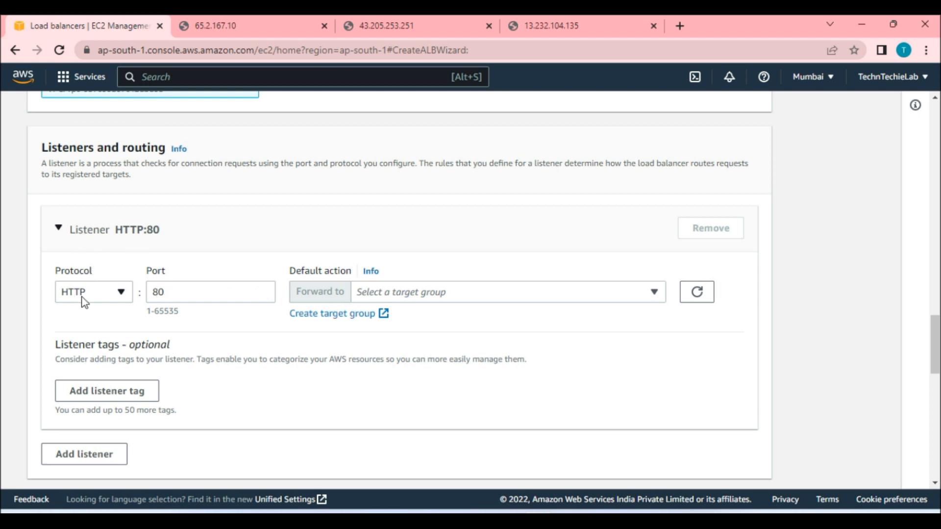
Start creating a new instance target group for the listener and name it FirstTG.
{"action": "left_click", "coordinate": [406, 293]}
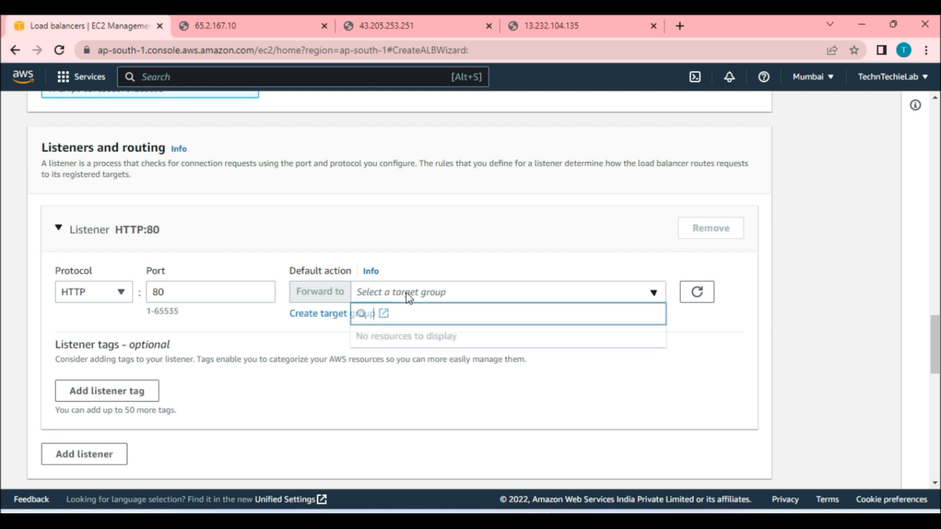
{"action": "left_click", "coordinate": [316, 317]}
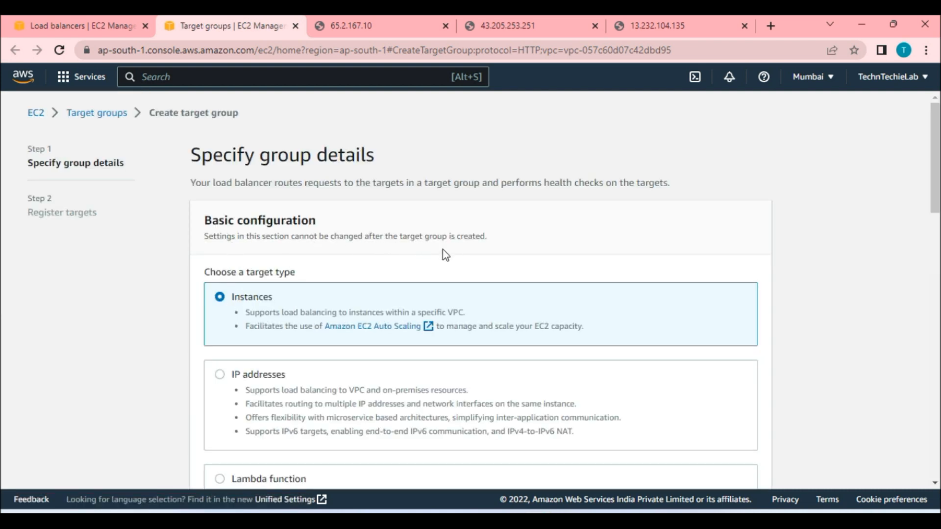
{"action": "scroll", "coordinate": [469, 244], "scroll_direction": "down", "scroll_amount": 1}
{"action": "scroll", "coordinate": [256, 243], "scroll_direction": "down", "scroll_amount": 1}
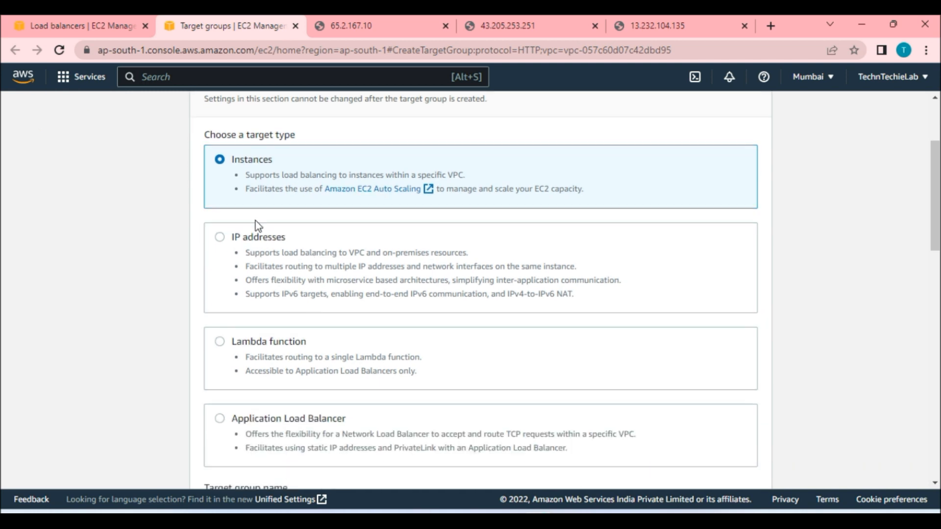
{"action": "scroll", "coordinate": [313, 322], "scroll_direction": "down", "scroll_amount": 1}
{"action": "scroll", "coordinate": [435, 311], "scroll_direction": "up", "scroll_amount": 2}
{"action": "scroll", "coordinate": [339, 302], "scroll_direction": "down", "scroll_amount": 4}
{"action": "left_click", "coordinate": [339, 305]}
{"action": "type", "text": "FirstTG"}
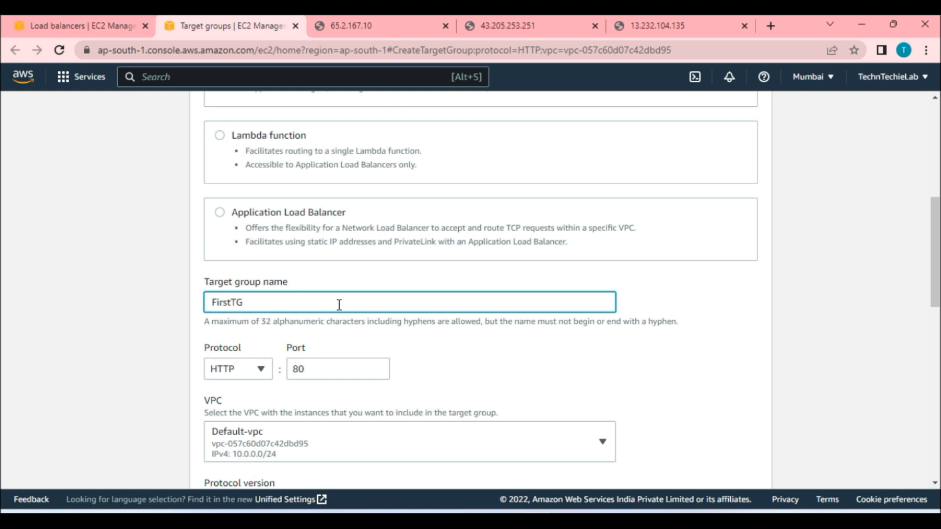
Keep HTTP port 80, HTTP1 and the default health check settings, and continue to target registration.
{"action": "scroll", "coordinate": [293, 252], "scroll_direction": "down", "scroll_amount": 3}
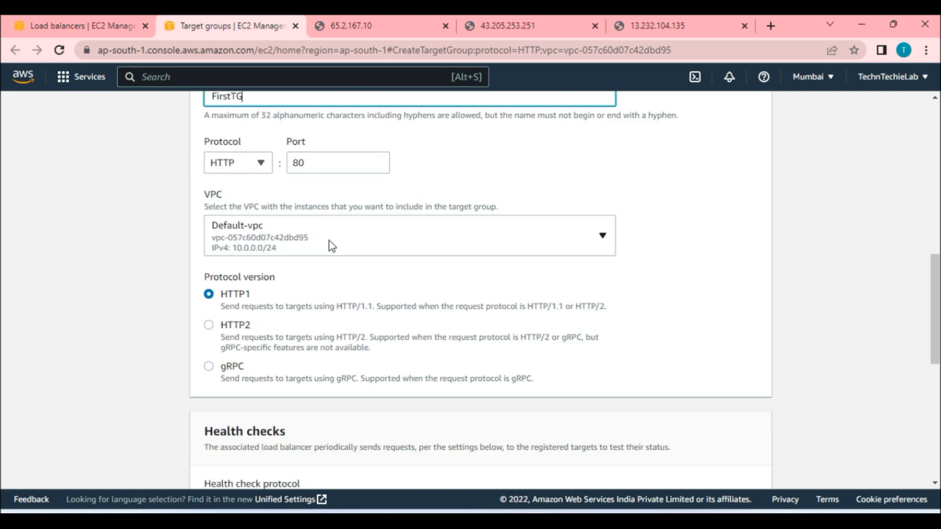
{"action": "scroll", "coordinate": [328, 241], "scroll_direction": "down", "scroll_amount": 1}
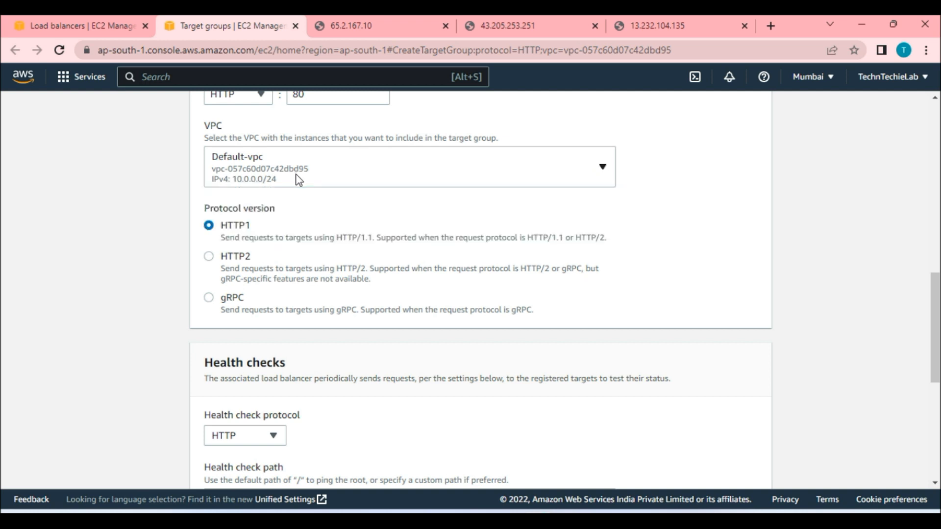
{"action": "scroll", "coordinate": [314, 245], "scroll_direction": "down", "scroll_amount": 1}
{"action": "scroll", "coordinate": [302, 278], "scroll_direction": "down", "scroll_amount": 3}
{"action": "scroll", "coordinate": [222, 323], "scroll_direction": "up", "scroll_amount": 1}
{"action": "left_click", "coordinate": [210, 346]}
{"action": "scroll", "coordinate": [297, 332], "scroll_direction": "down", "scroll_amount": 8}
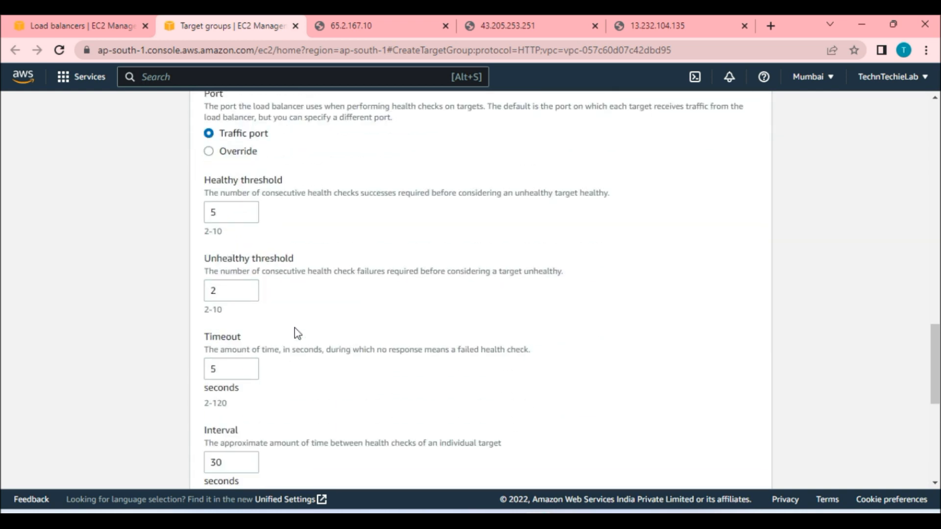
{"action": "double_click", "coordinate": [238, 293]}
{"action": "scroll", "coordinate": [709, 421], "scroll_direction": "down", "scroll_amount": 2}
{"action": "left_click", "coordinate": [745, 465]}
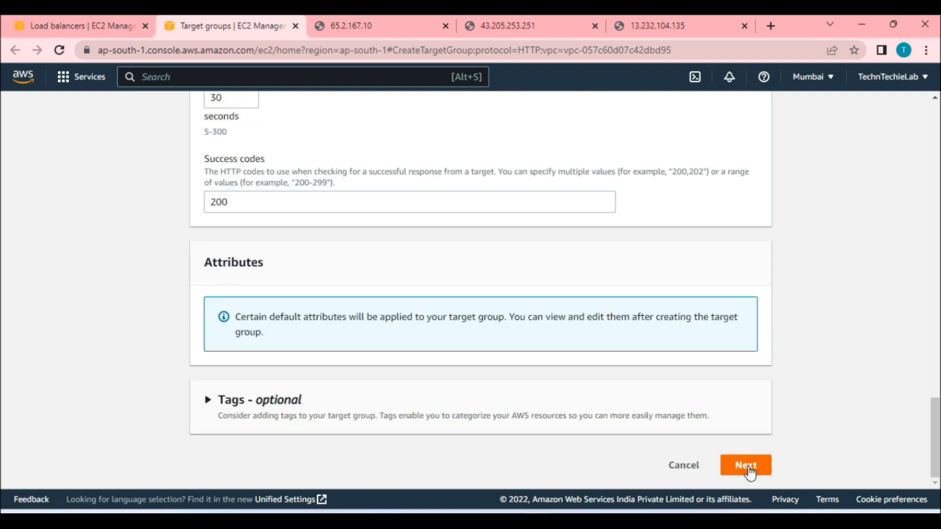
Register all three instances Linux1, Linux2 and Linux3 on port 80 and create the target group.
{"action": "left_click_drag", "start_coordinate": [505, 183], "coordinate": [860, 186]}
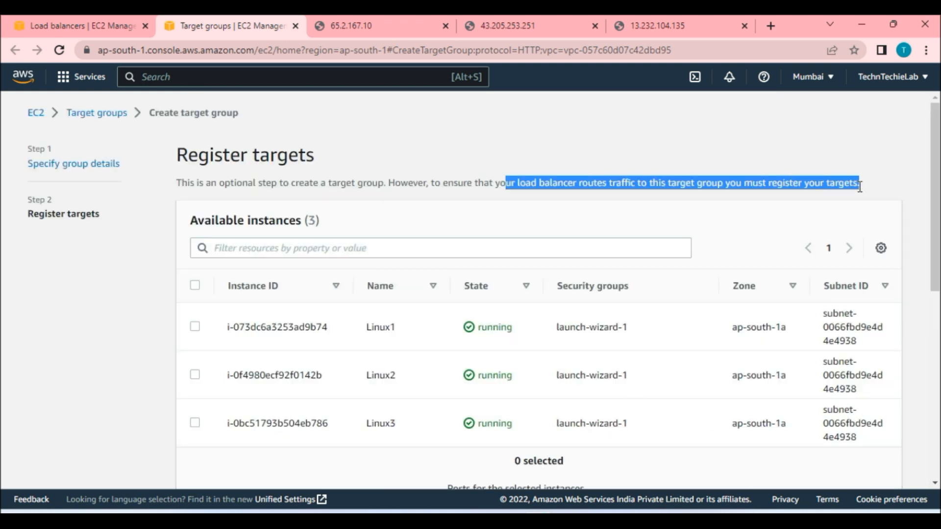
{"action": "left_click_drag", "start_coordinate": [179, 155], "coordinate": [314, 161]}
{"action": "left_click", "coordinate": [195, 286]}
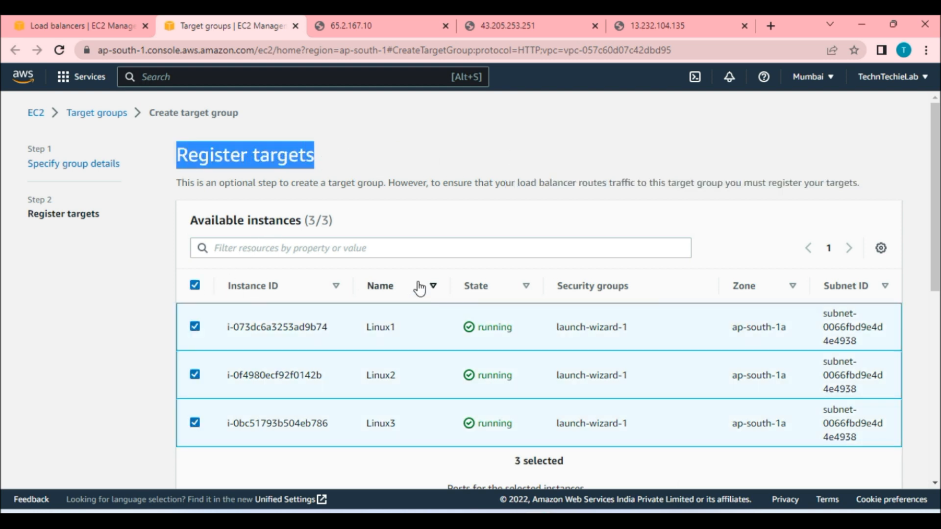
{"action": "scroll", "coordinate": [490, 328], "scroll_direction": "down", "scroll_amount": 5}
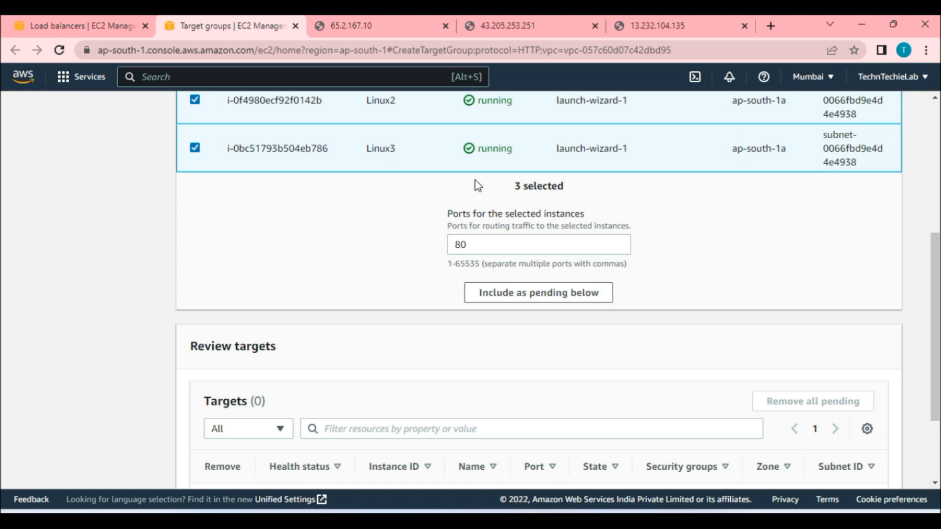
{"action": "scroll", "coordinate": [255, 452], "scroll_direction": "down", "scroll_amount": 2}
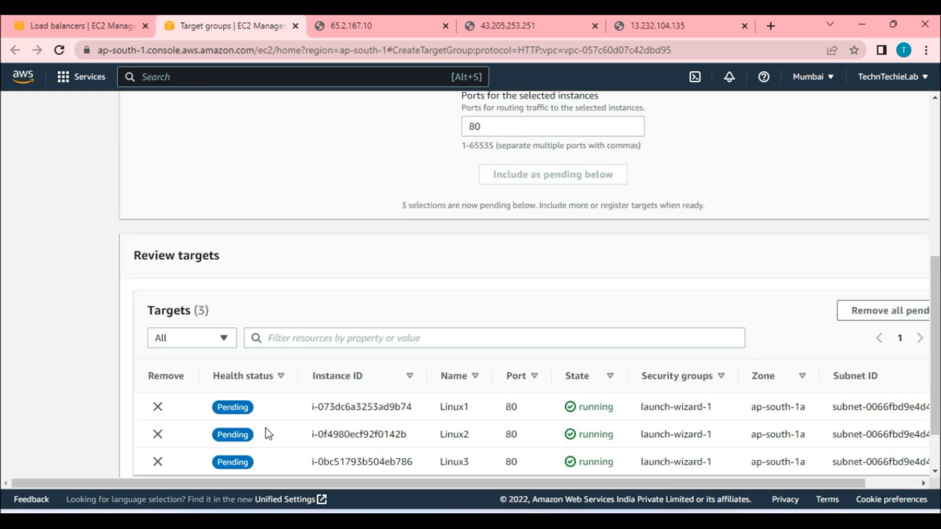
{"action": "scroll", "coordinate": [289, 396], "scroll_direction": "down", "scroll_amount": 1}
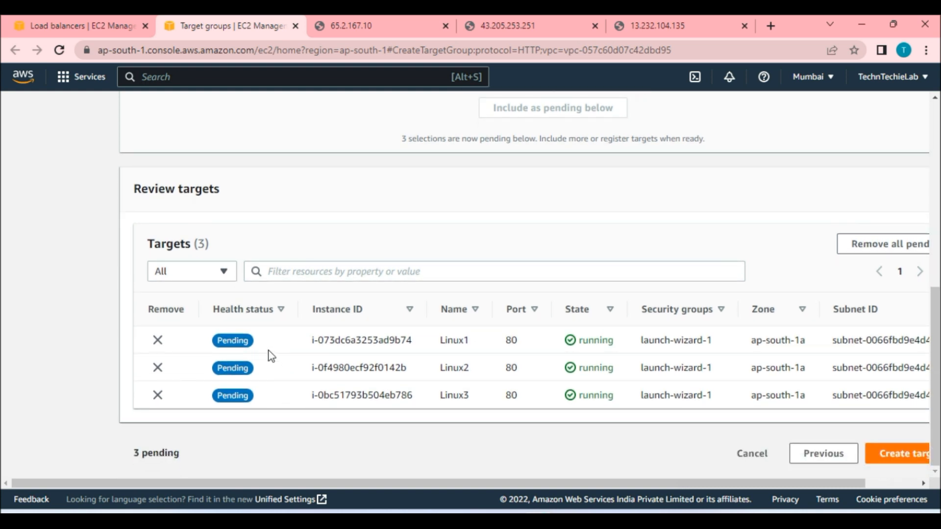
{"action": "left_click", "coordinate": [899, 461]}
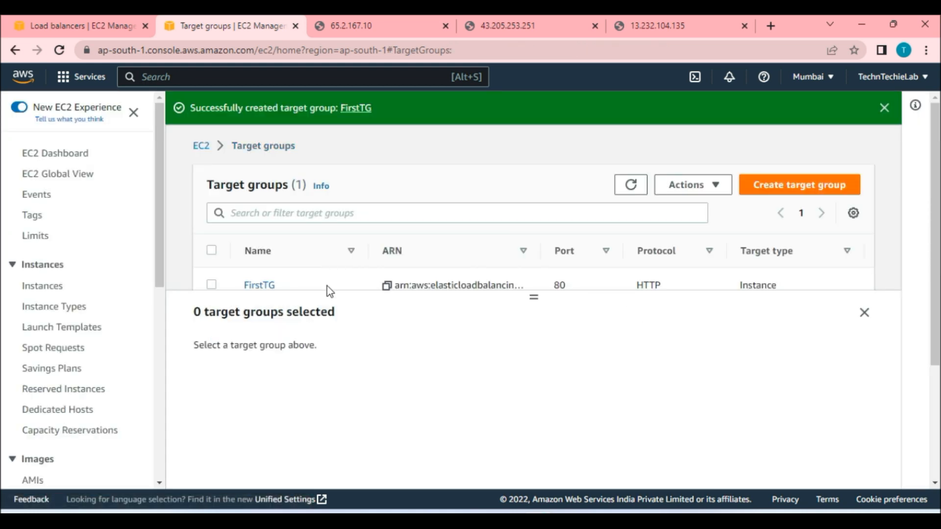
Inspect the FirstTG target group's details and its registered targets.
{"action": "left_click", "coordinate": [376, 284]}
{"action": "scroll", "coordinate": [416, 374], "scroll_direction": "down", "scroll_amount": 3}
{"action": "scroll", "coordinate": [416, 374], "scroll_direction": "up", "scroll_amount": 3}
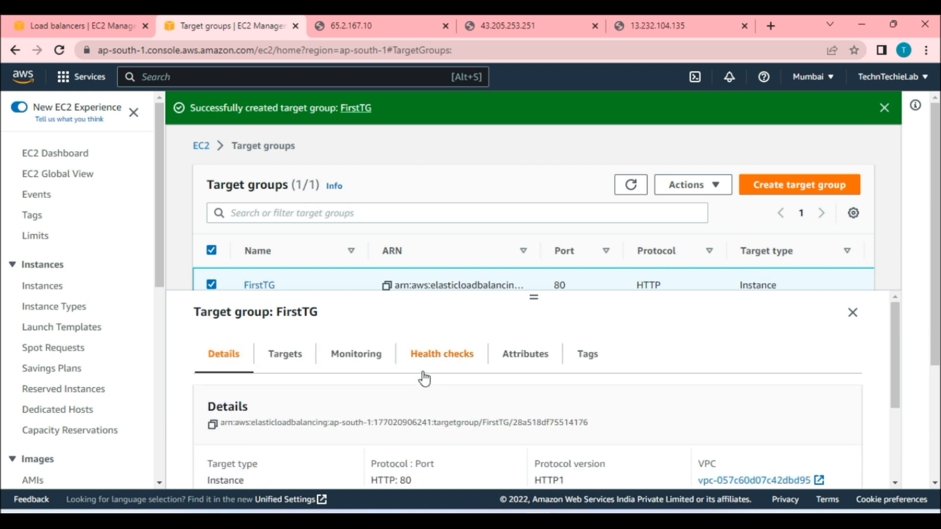
{"action": "scroll", "coordinate": [843, 370], "scroll_direction": "down", "scroll_amount": 3}
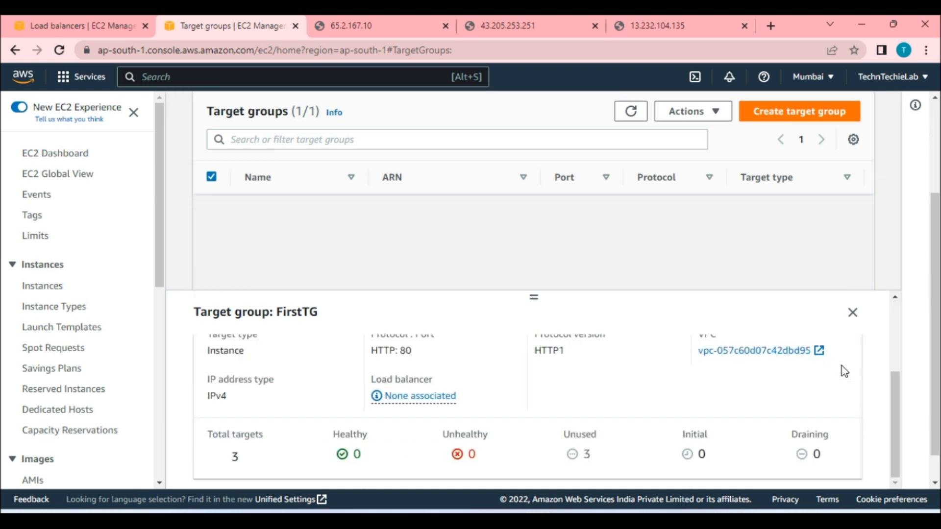
{"action": "scroll", "coordinate": [457, 431], "scroll_direction": "up", "scroll_amount": 3}
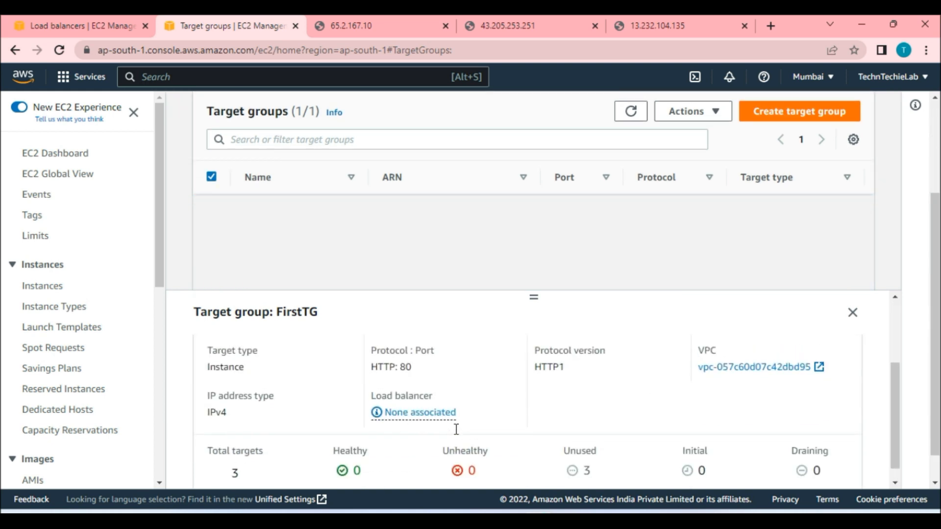
{"action": "scroll", "coordinate": [265, 356], "scroll_direction": "up", "scroll_amount": 2}
{"action": "left_click", "coordinate": [286, 358]}
{"action": "scroll", "coordinate": [639, 375], "scroll_direction": "down", "scroll_amount": 3}
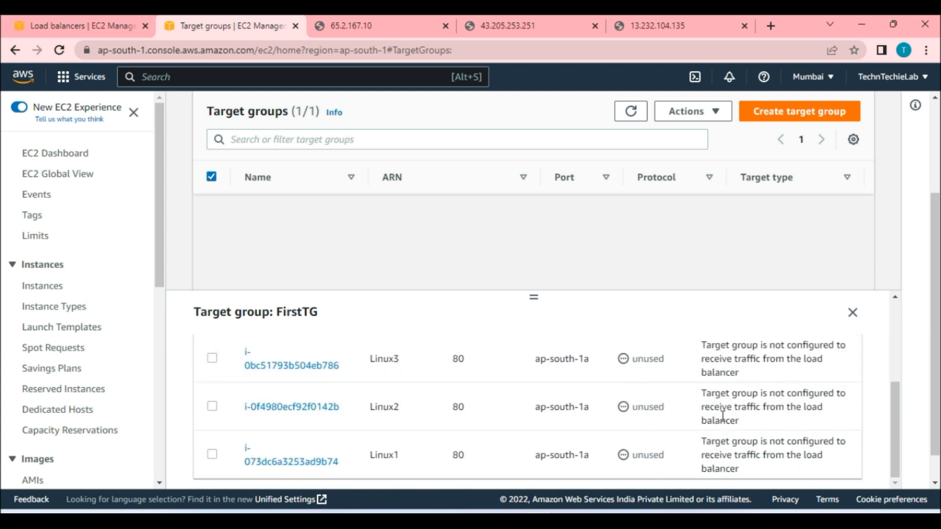
Return to the load balancer wizard, refresh the target group list, and forward the HTTP:80 listener to FirstTG.
{"action": "left_click", "coordinate": [73, 16]}
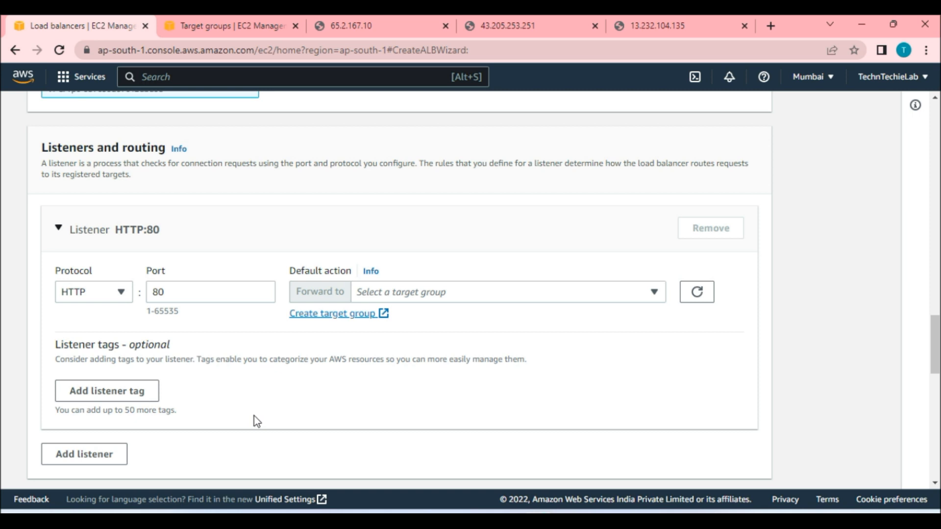
{"action": "left_click", "coordinate": [446, 293]}
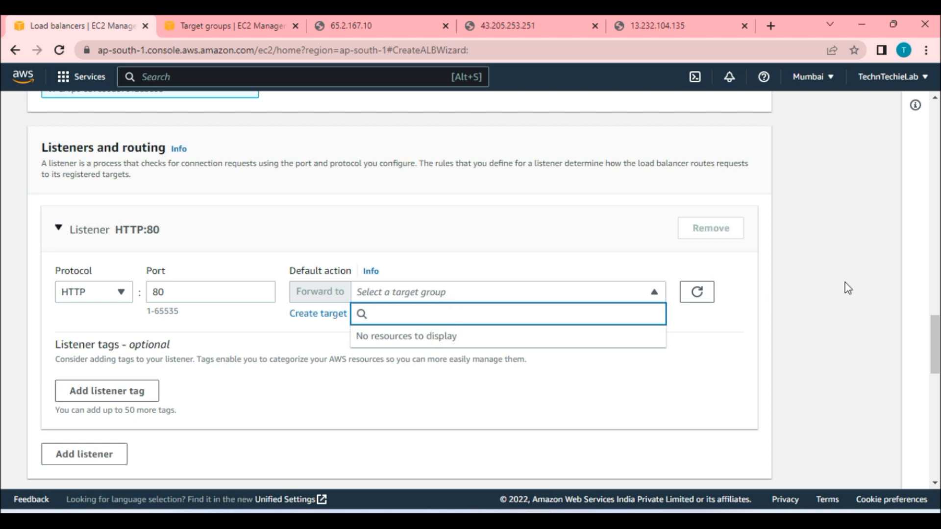
{"action": "left_click", "coordinate": [706, 302]}
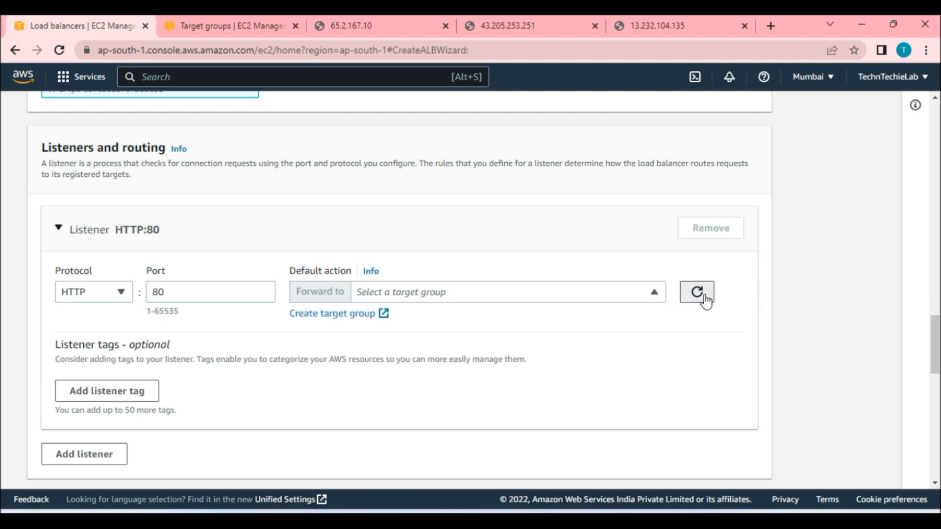
{"action": "left_click", "coordinate": [583, 292]}
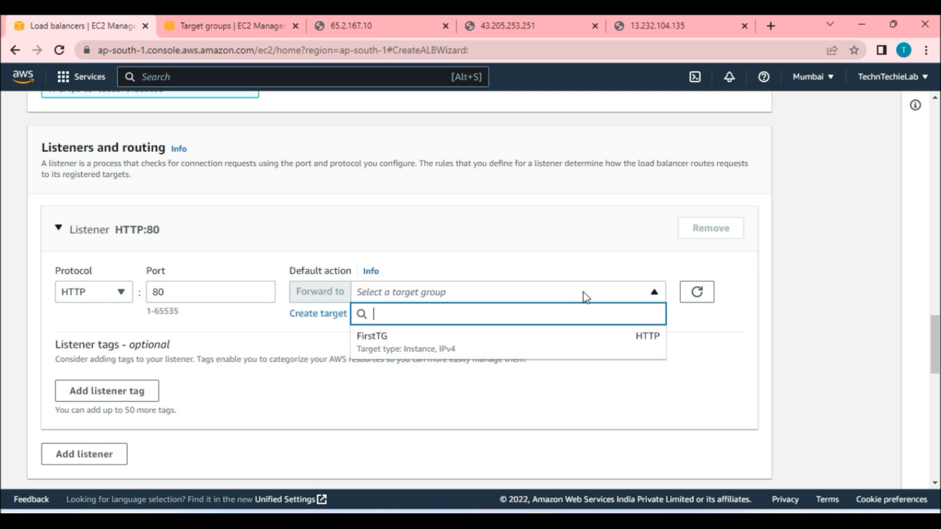
{"action": "left_click", "coordinate": [415, 350]}
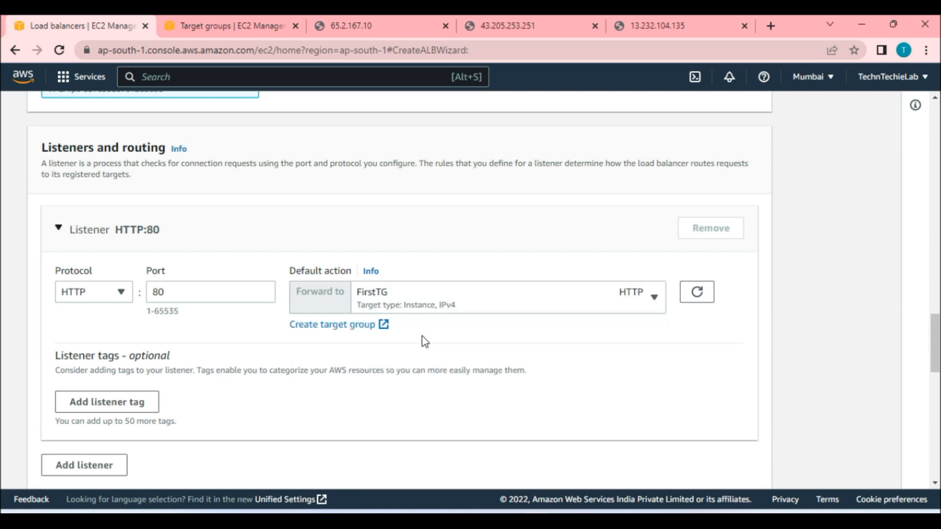
Review the FirstALB summary and create the load balancer.
{"action": "scroll", "coordinate": [203, 383], "scroll_direction": "down", "scroll_amount": 10}
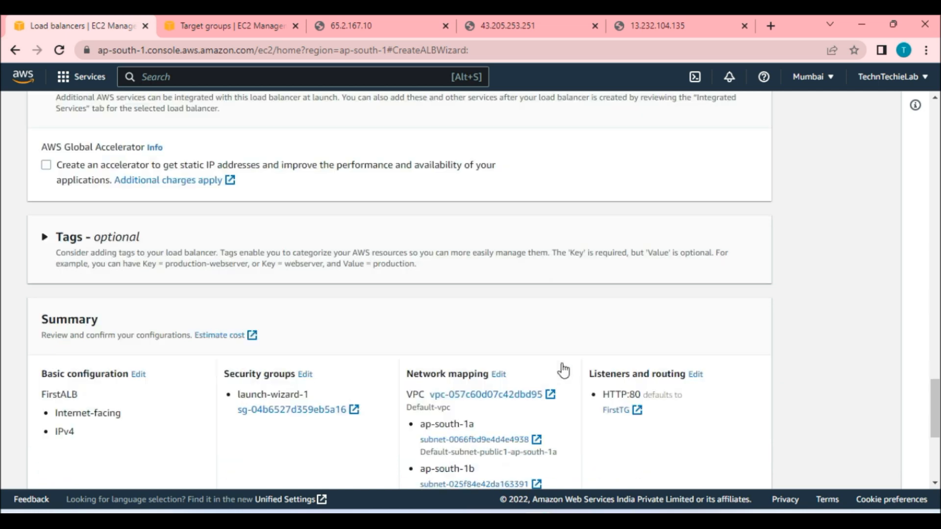
{"action": "left_click_drag", "start_coordinate": [39, 290], "coordinate": [98, 294]}
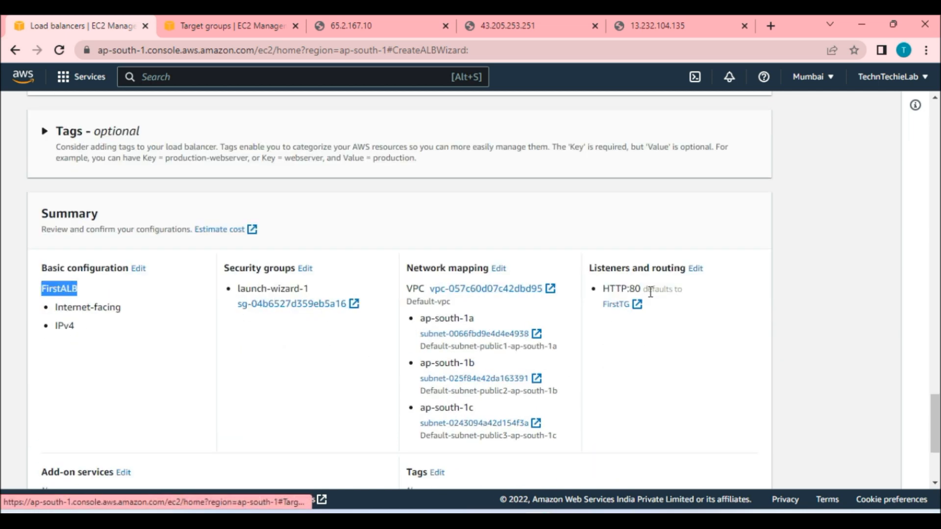
{"action": "scroll", "coordinate": [627, 312], "scroll_direction": "down", "scroll_amount": 3}
{"action": "left_click", "coordinate": [729, 474]}
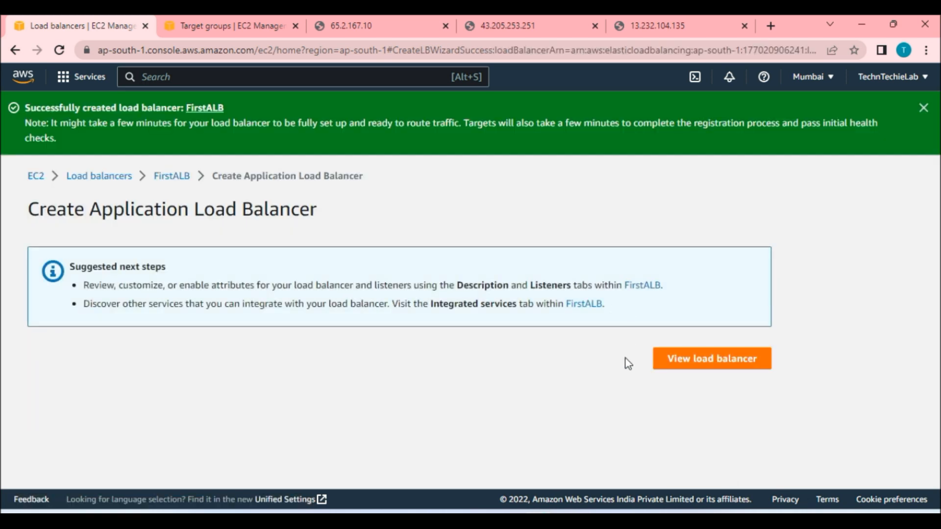
Open the new FirstALB load balancer and copy its DNS name.
{"action": "left_click", "coordinate": [684, 365]}
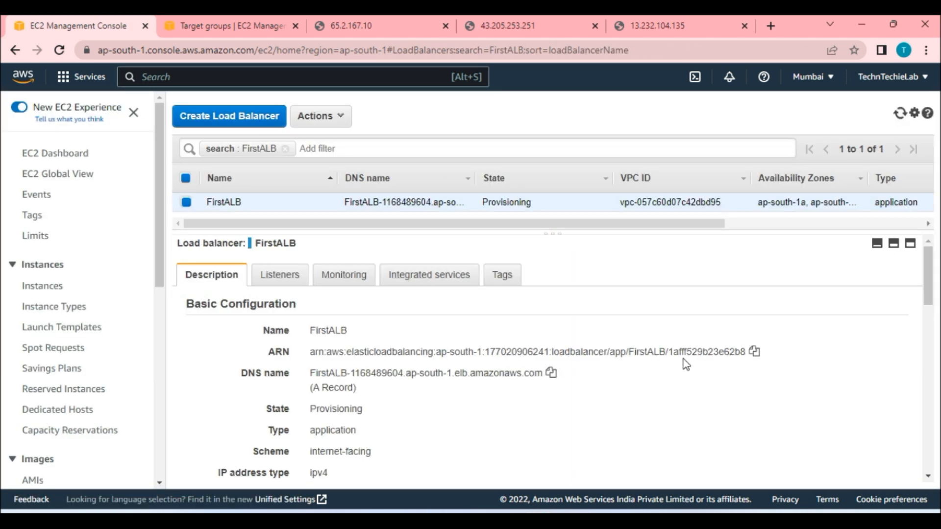
{"action": "left_click_drag", "start_coordinate": [483, 202], "coordinate": [537, 202]}
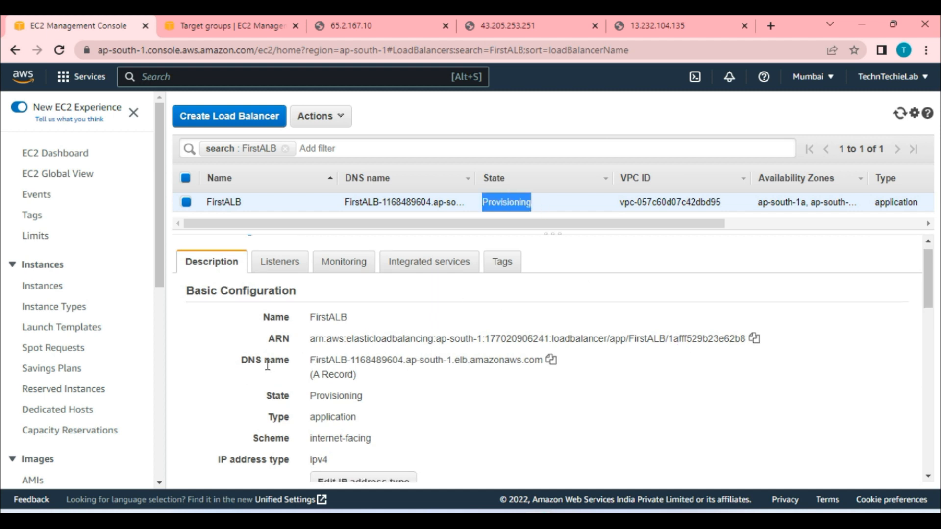
{"action": "left_click", "coordinate": [551, 361]}
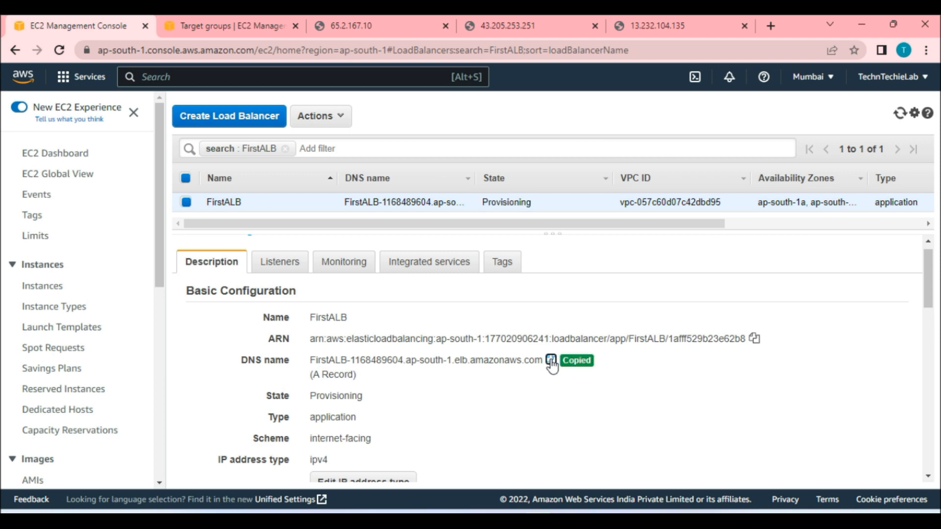
Open the FirstALB DNS name in a new browser tab.
{"action": "left_click", "coordinate": [770, 26]}
{"action": "key", "text": "ctrl+v"}
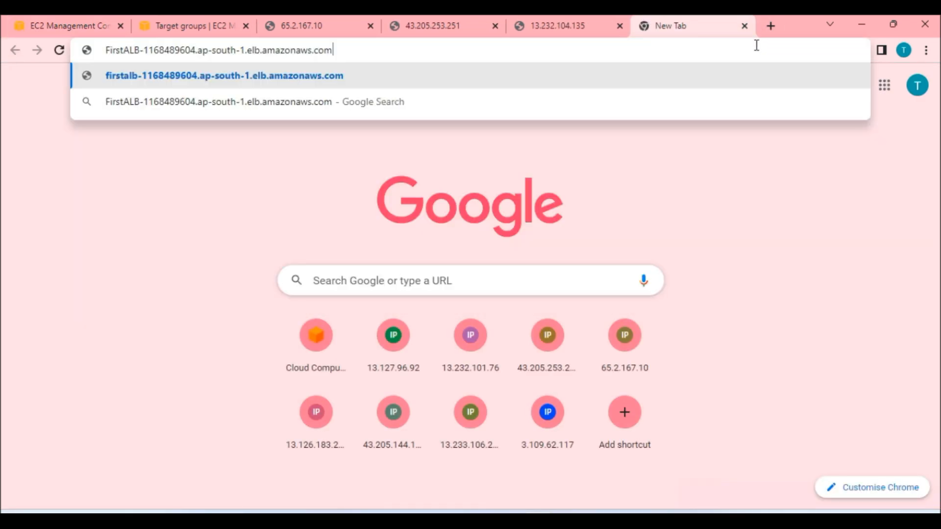
{"action": "key", "text": "Return"}
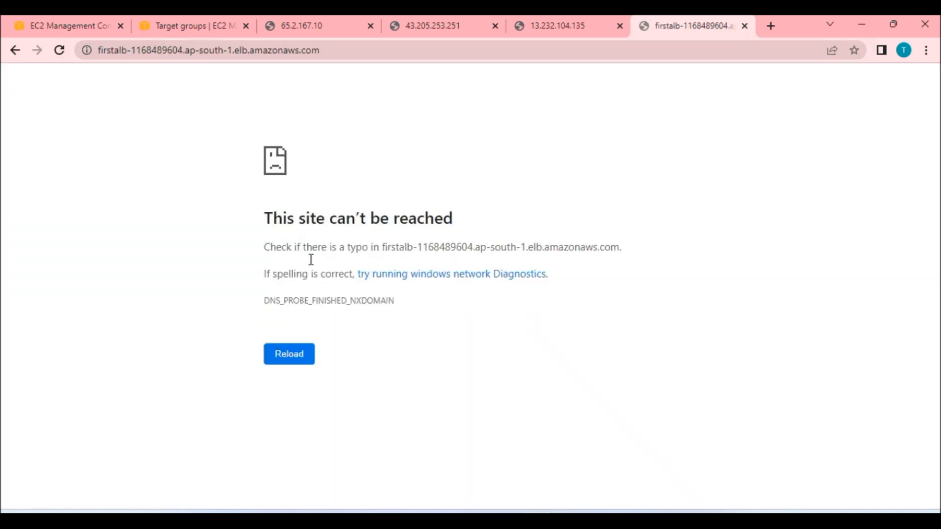
Refresh the FirstTG registered targets and the FirstALB load balancer list to check their status.
{"action": "left_click", "coordinate": [37, 22]}
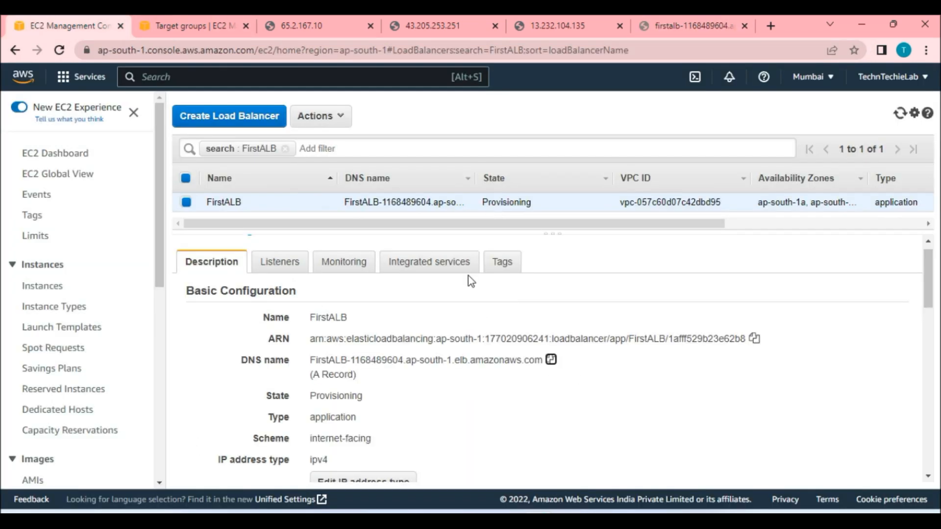
{"action": "left_click", "coordinate": [214, 26]}
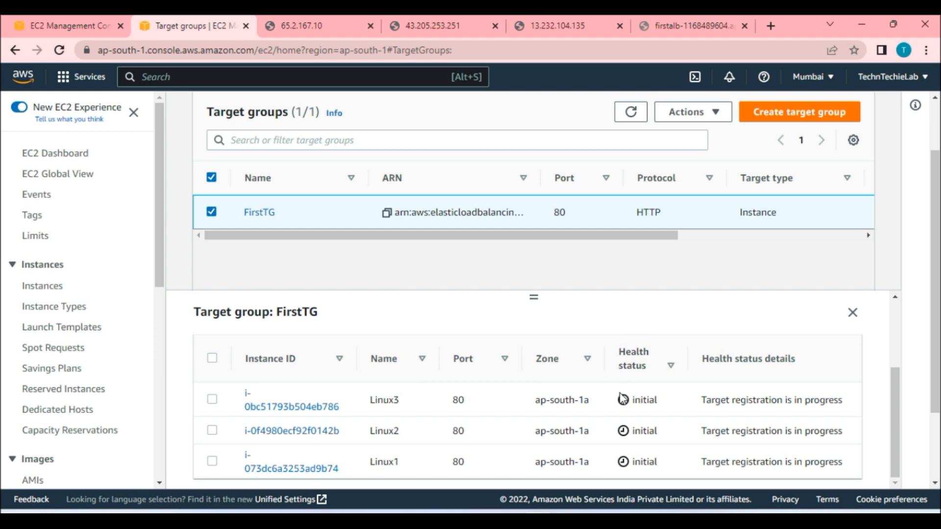
{"action": "left_click", "coordinate": [632, 112]}
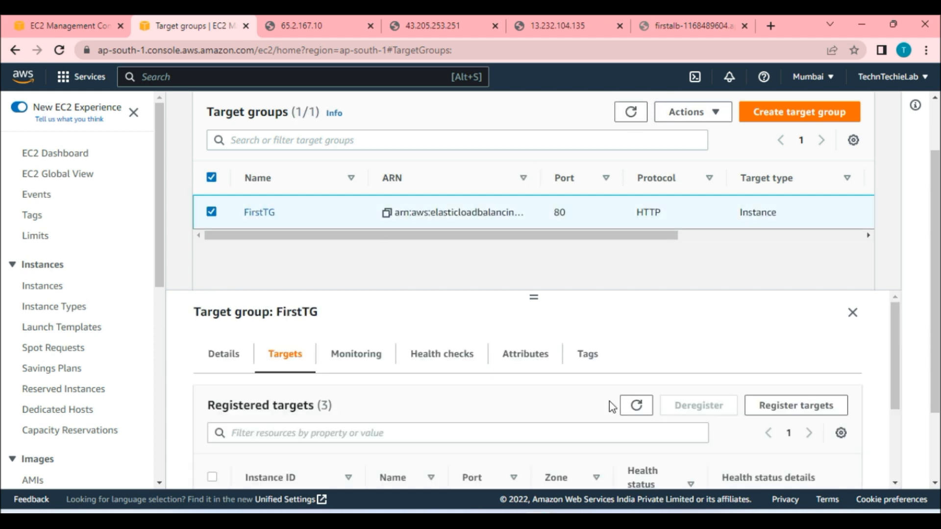
{"action": "scroll", "coordinate": [649, 435], "scroll_direction": "down", "scroll_amount": 3}
{"action": "left_click", "coordinate": [86, 25]}
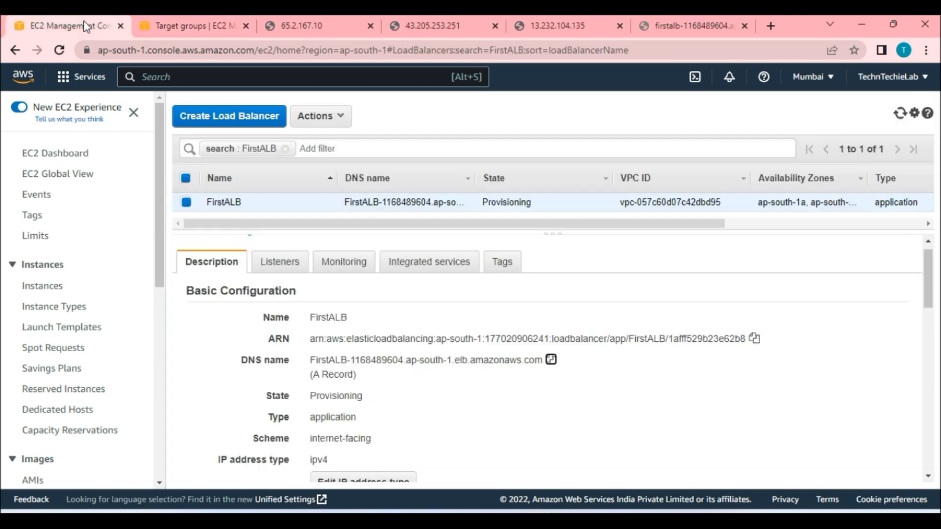
{"action": "left_click", "coordinate": [900, 113]}
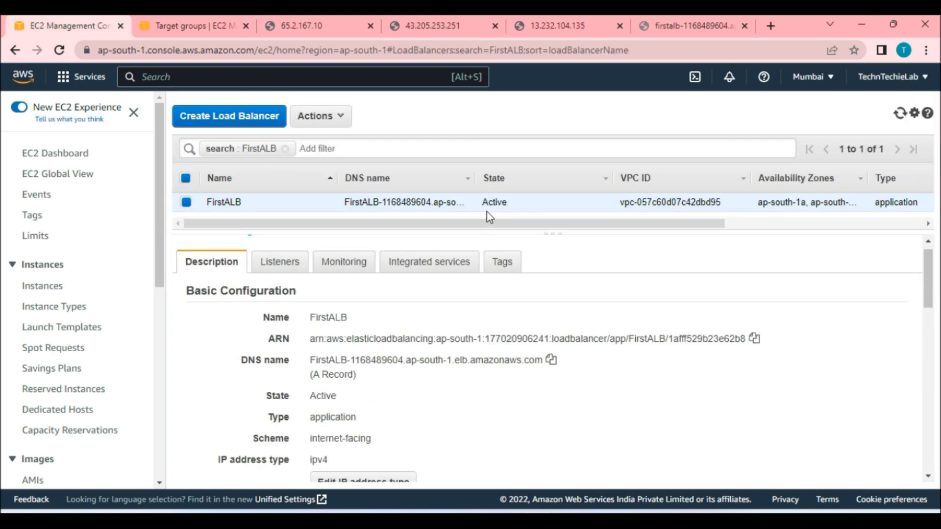
Reload the load balancer's DNS page several times to see which web server answers each request.
{"action": "left_click", "coordinate": [195, 25]}
{"action": "key", "text": "ctrl+9"}
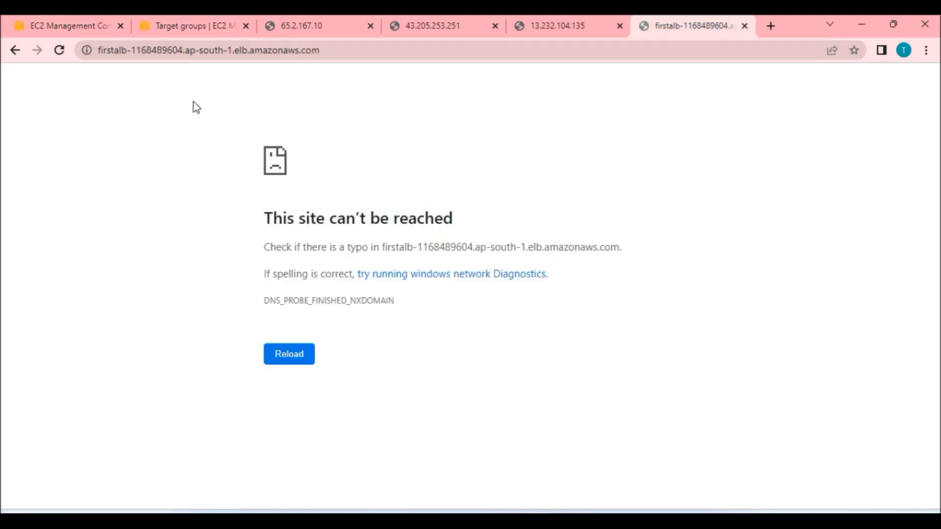
{"action": "left_click", "coordinate": [59, 50]}
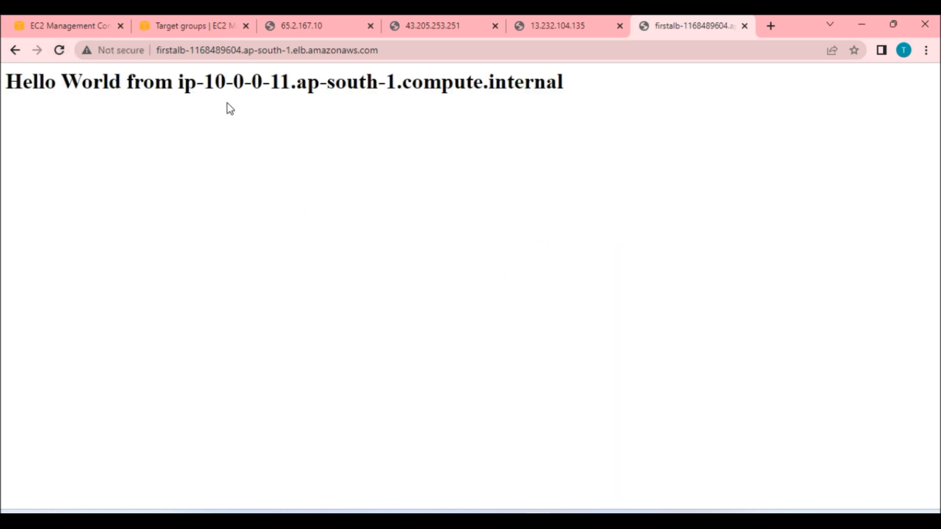
{"action": "left_click", "coordinate": [60, 50]}
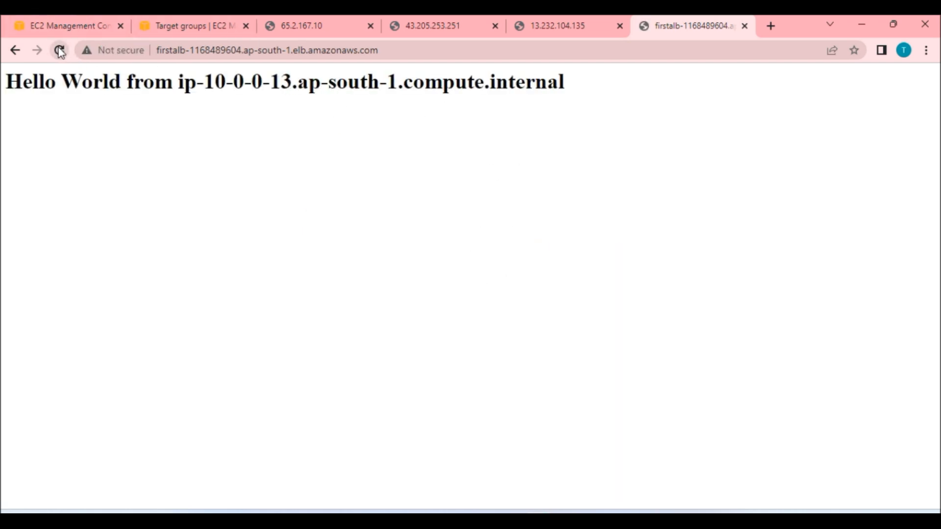
{"action": "left_click", "coordinate": [60, 50]}
{"action": "left_click", "coordinate": [59, 50]}
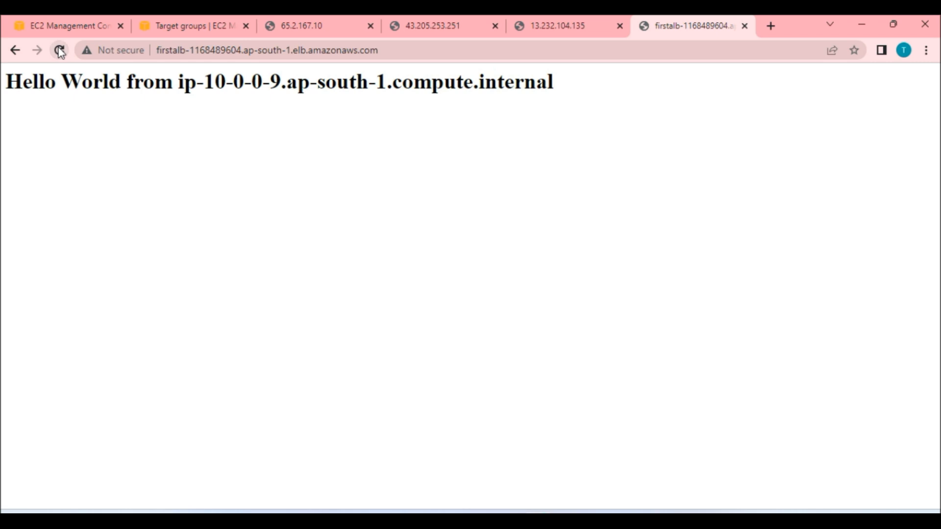
{"action": "left_click", "coordinate": [60, 50]}
{"action": "left_click", "coordinate": [60, 51]}
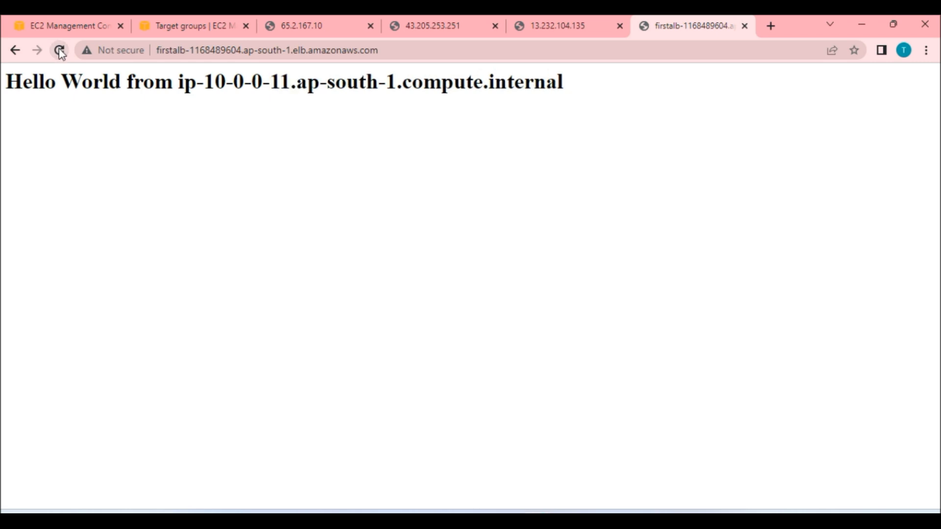
{"action": "left_click", "coordinate": [59, 51]}
{"action": "left_click", "coordinate": [60, 50]}
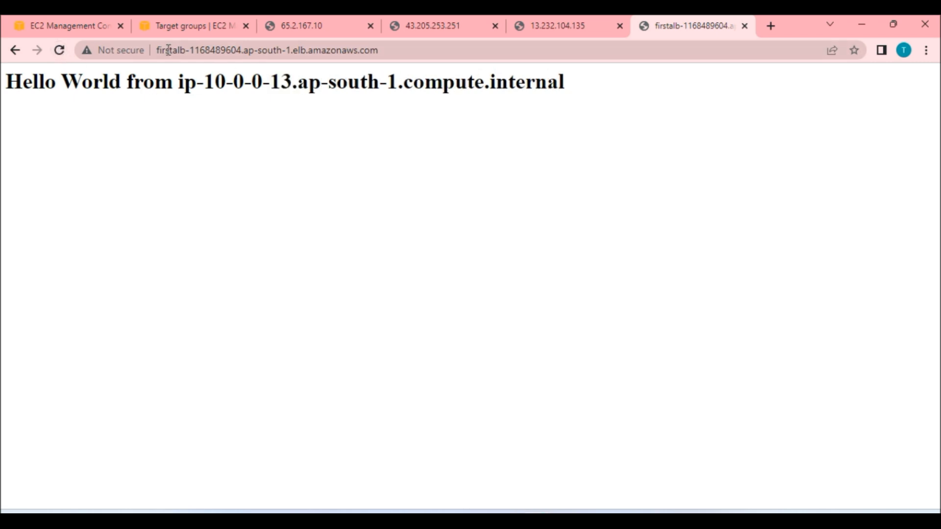
{"action": "left_click", "coordinate": [372, 49]}
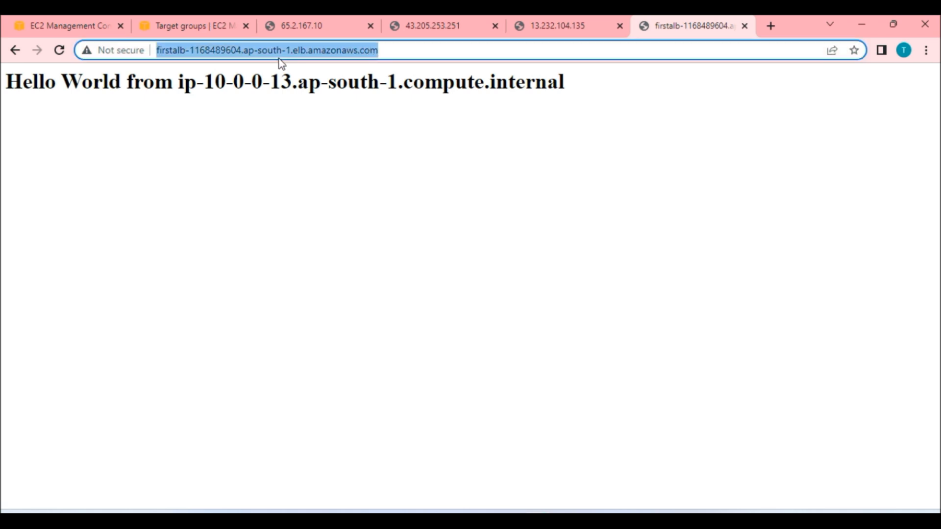
Reload each instance's public IP page and compare it with the load balancer page.
{"action": "left_click", "coordinate": [296, 25]}
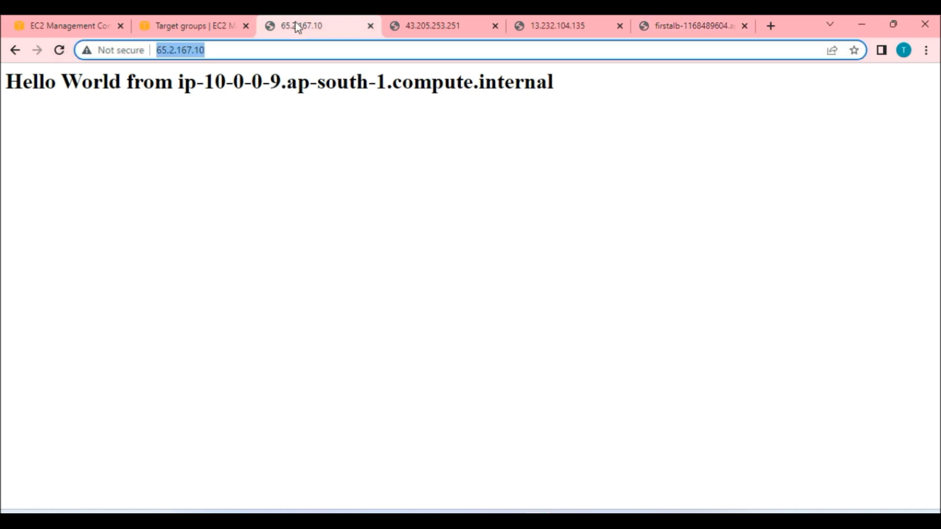
{"action": "left_click", "coordinate": [60, 50]}
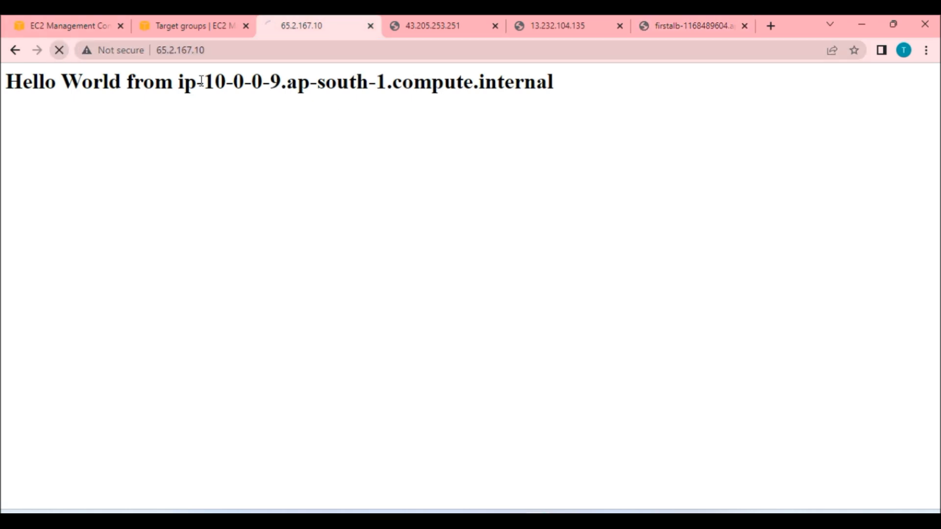
{"action": "left_click", "coordinate": [441, 26]}
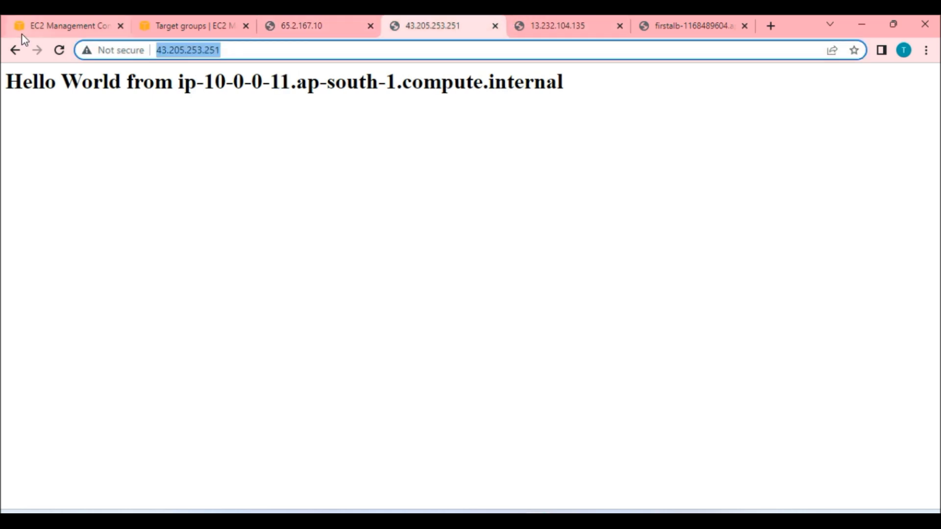
{"action": "left_click", "coordinate": [59, 50]}
{"action": "left_click", "coordinate": [559, 27]}
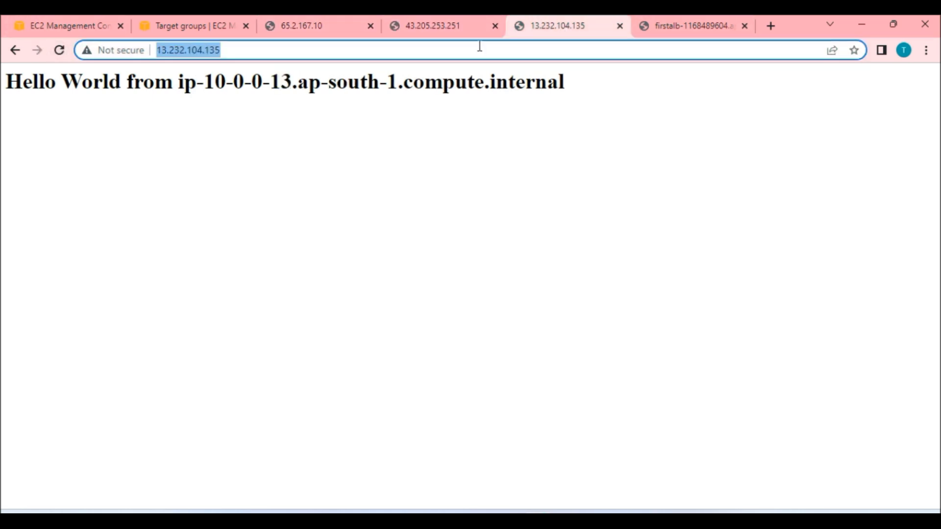
{"action": "left_click", "coordinate": [59, 50]}
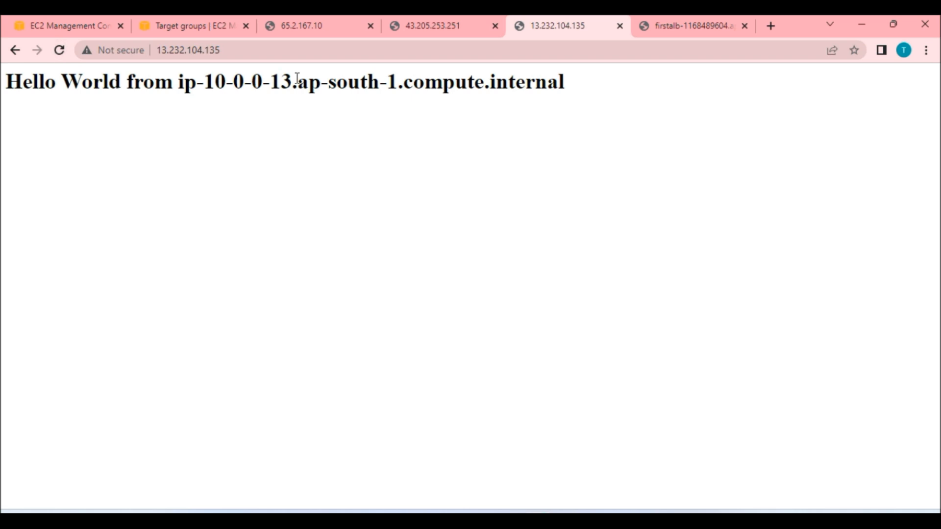
{"action": "left_click", "coordinate": [691, 22]}
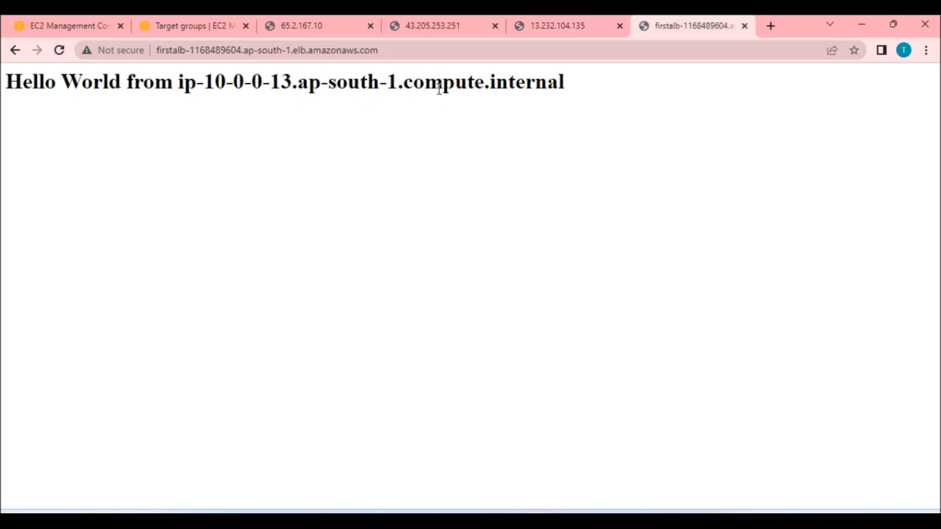
{"action": "left_click", "coordinate": [397, 50]}
Inspect the FirstALB security group settings in the edit dialog without changing them.
{"action": "left_click", "coordinate": [76, 25]}
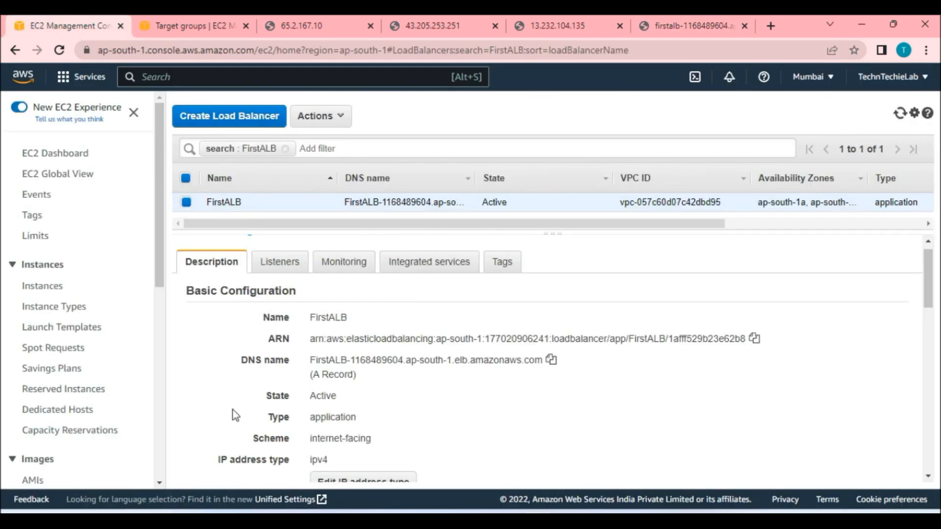
{"action": "scroll", "coordinate": [369, 340], "scroll_direction": "down", "scroll_amount": 3}
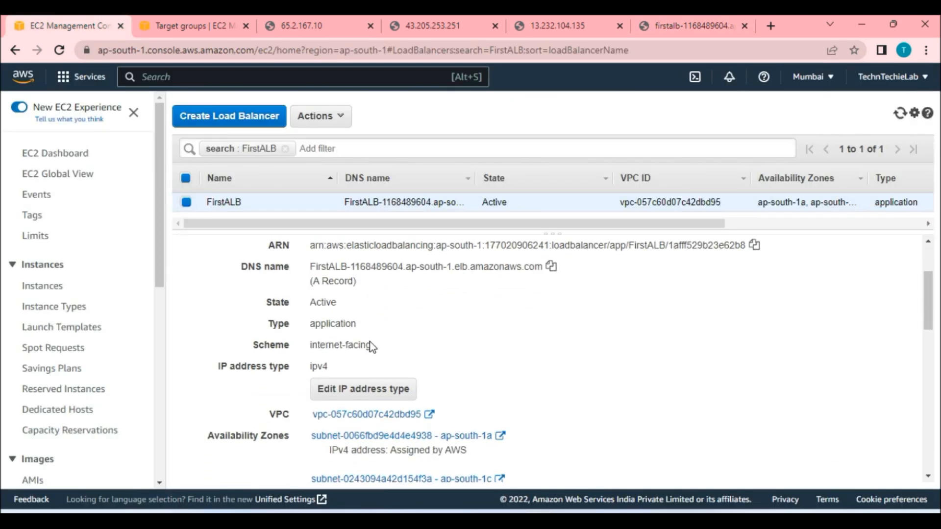
{"action": "scroll", "coordinate": [479, 367], "scroll_direction": "down", "scroll_amount": 4}
{"action": "scroll", "coordinate": [475, 363], "scroll_direction": "down", "scroll_amount": 3}
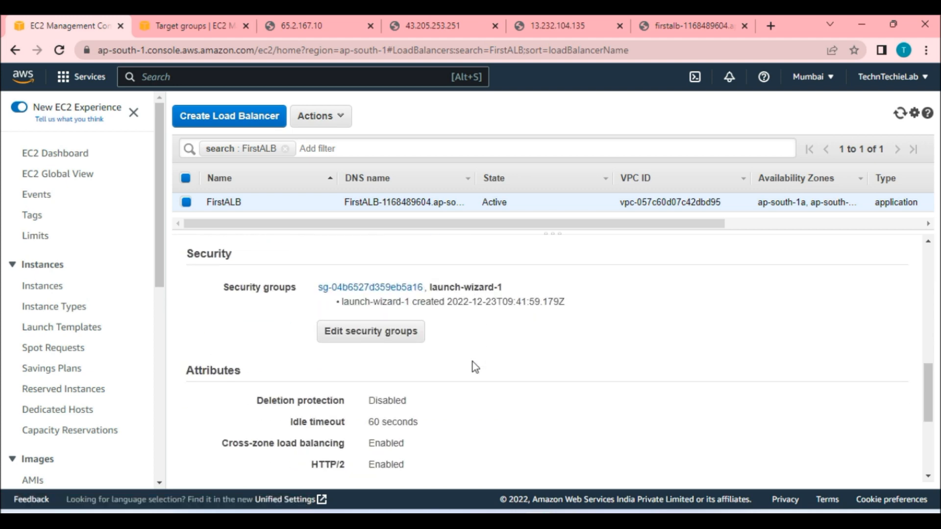
{"action": "left_click", "coordinate": [363, 338]}
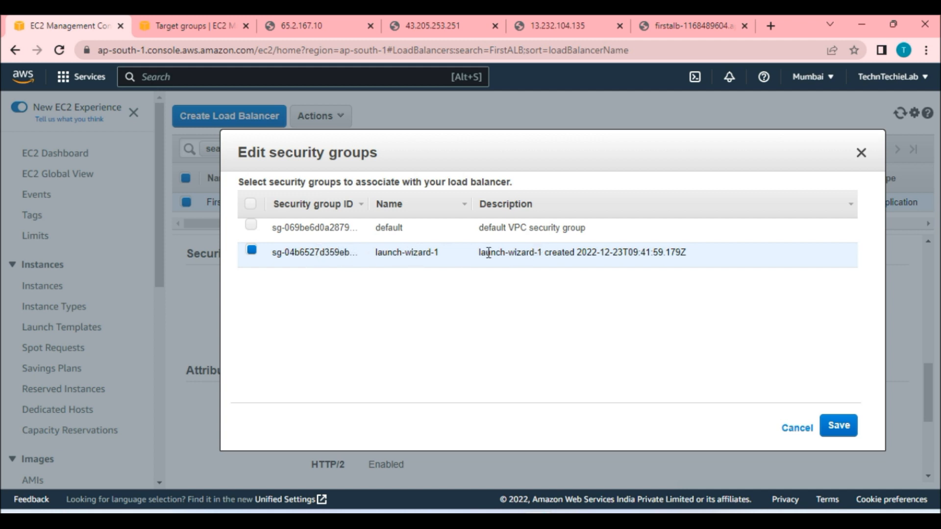
{"action": "left_click", "coordinate": [860, 155]}
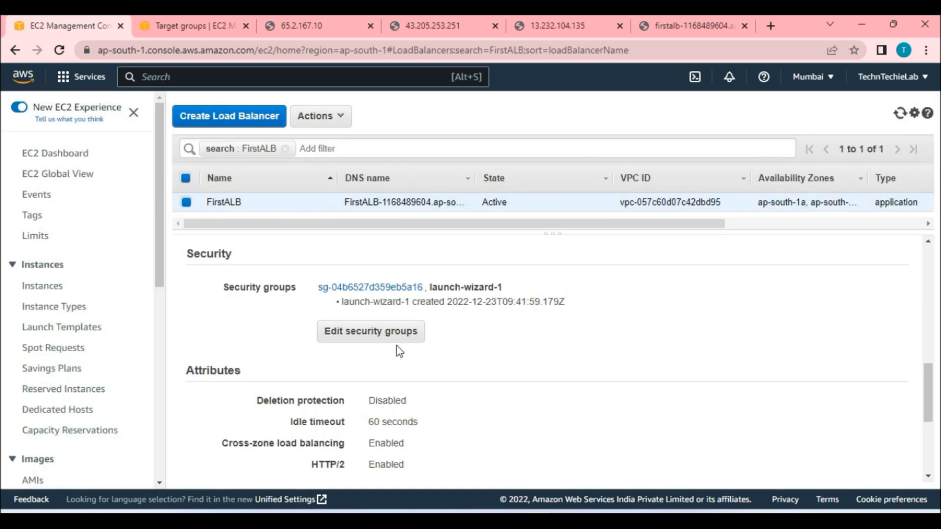
Open the launch-wizard-1 security group's inbound rules for editing.
{"action": "left_click", "coordinate": [384, 288]}
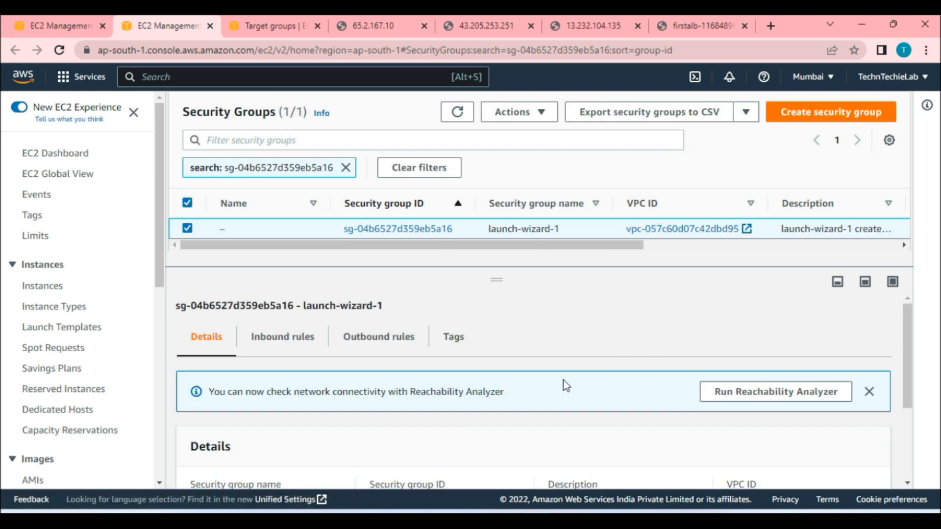
{"action": "left_click", "coordinate": [291, 342]}
{"action": "scroll", "coordinate": [567, 378], "scroll_direction": "down", "scroll_amount": 2}
{"action": "left_click", "coordinate": [769, 354]}
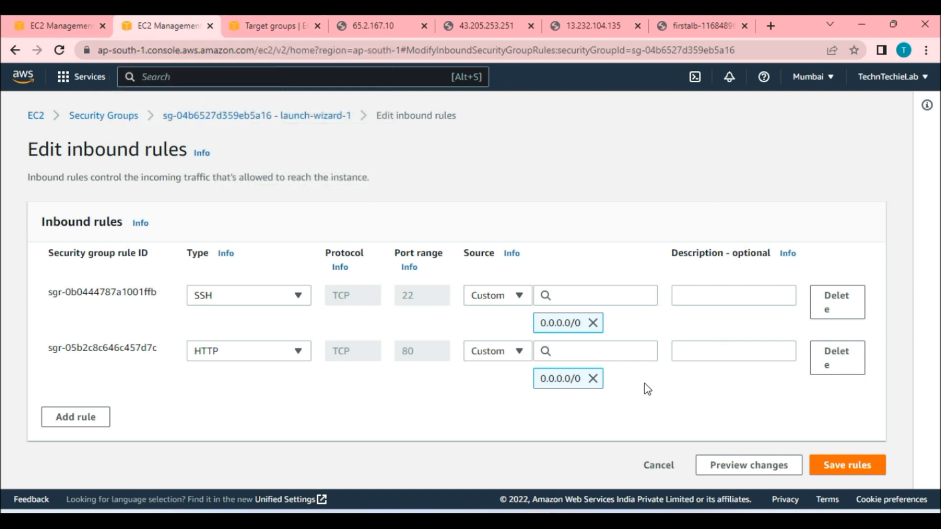
Try replacing the HTTP inbound rule with one sourced from the launch-wizard-1 security group, then leave the editor.
{"action": "left_click", "coordinate": [830, 359]}
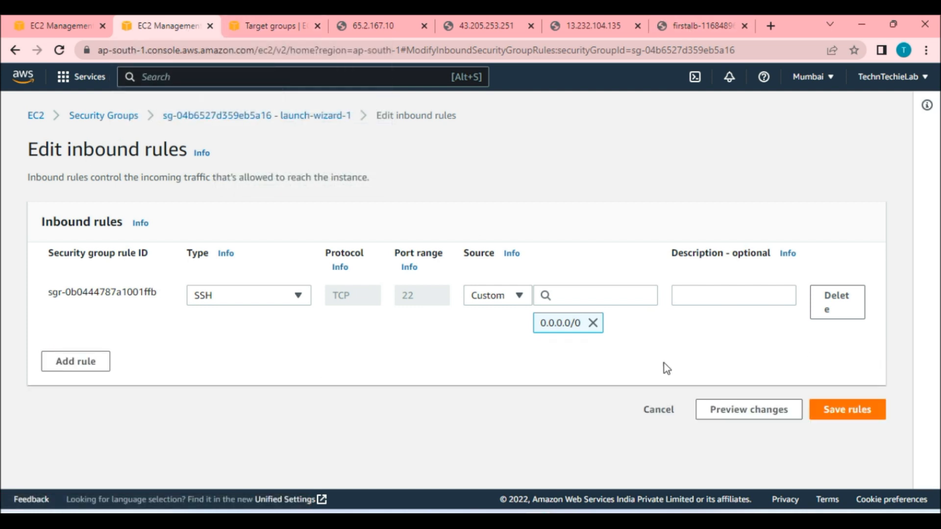
{"action": "left_click", "coordinate": [103, 371]}
{"action": "left_click", "coordinate": [252, 351]}
{"action": "scroll", "coordinate": [242, 279], "scroll_direction": "down", "scroll_amount": 3}
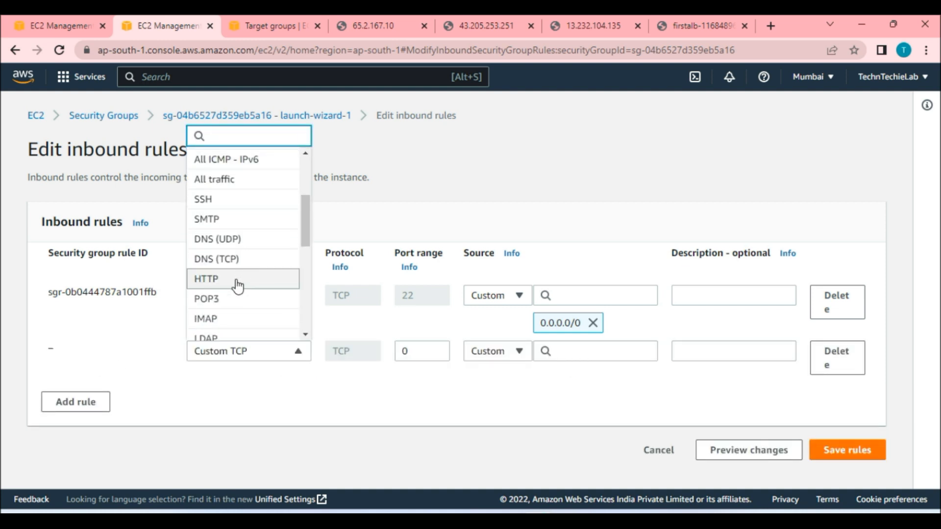
{"action": "left_click", "coordinate": [238, 285]}
{"action": "left_click", "coordinate": [586, 351]}
{"action": "scroll", "coordinate": [591, 252], "scroll_direction": "down", "scroll_amount": 4}
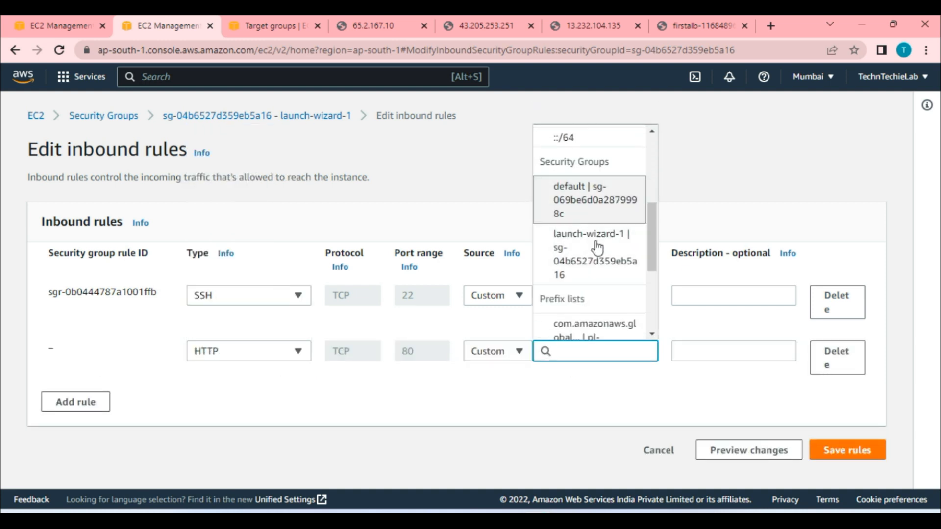
{"action": "left_click", "coordinate": [573, 406]}
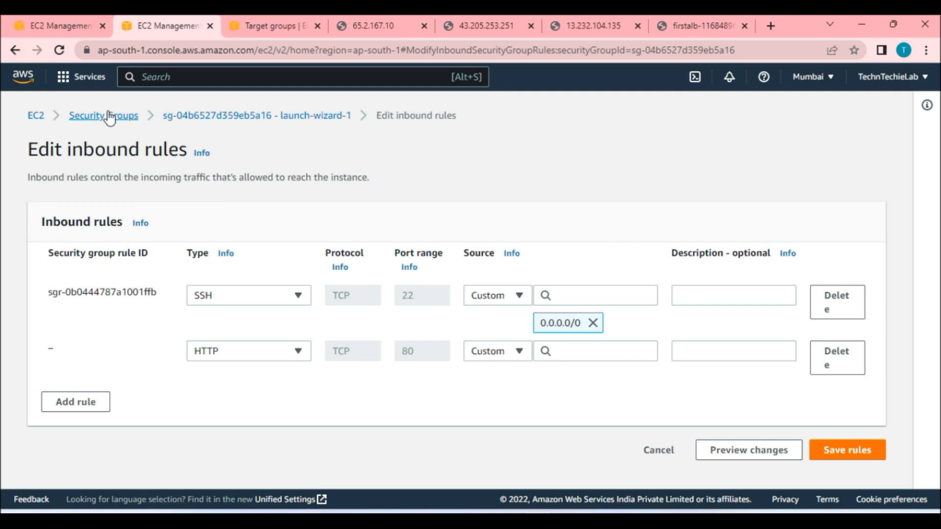
{"action": "left_click", "coordinate": [111, 118]}
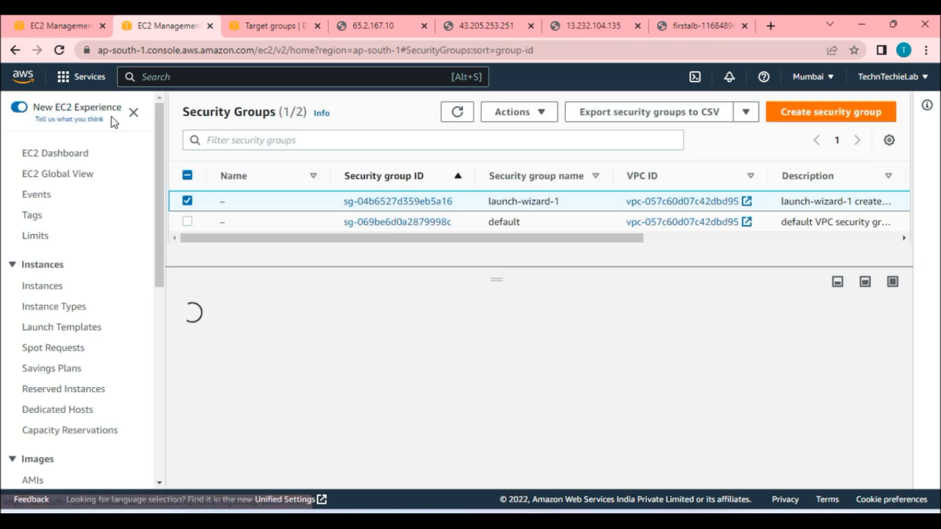
Start creating a new security group named DemoLBSGrp with the description DemoLB.
{"action": "left_click", "coordinate": [832, 112]}
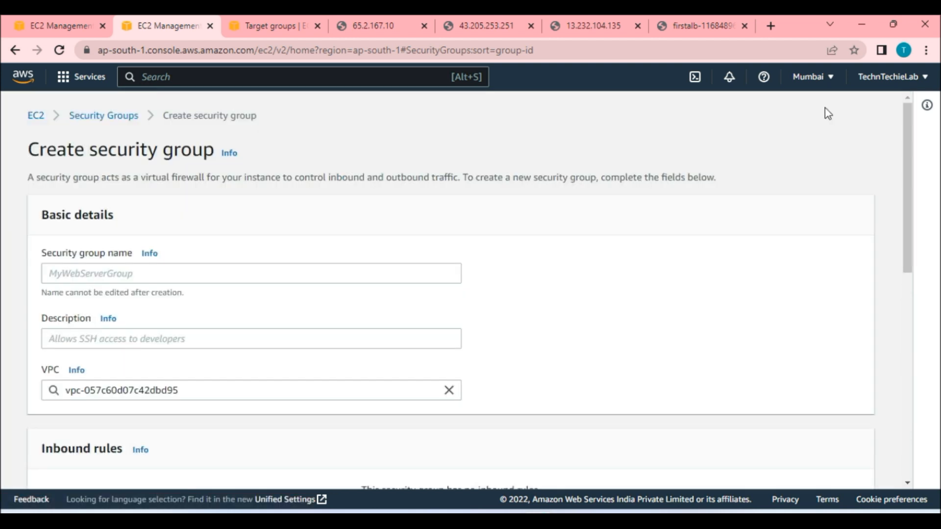
{"action": "left_click", "coordinate": [261, 274]}
{"action": "type", "text": "DemoLB"}
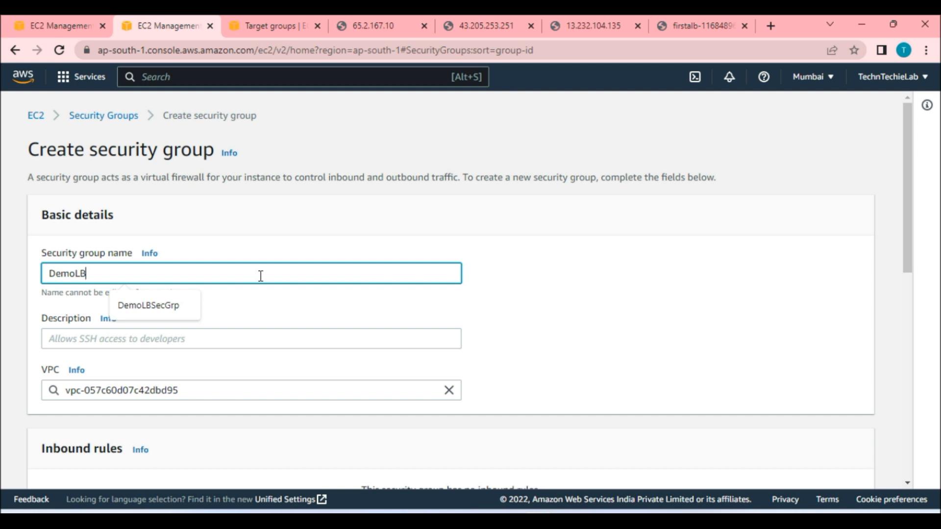
{"action": "type", "text": "SGrp"}
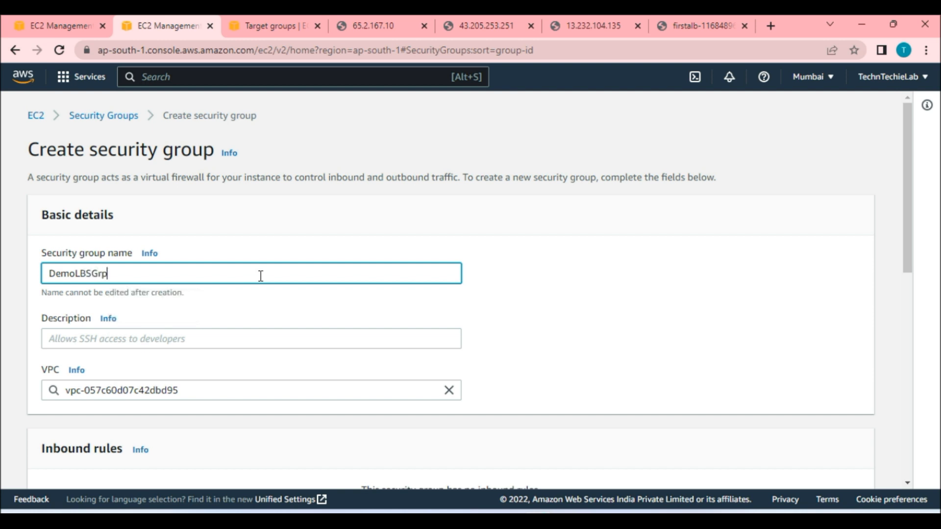
{"action": "left_click", "coordinate": [194, 342]}
{"action": "type", "text": "DemoLB"}
Add an inbound HTTP rule allowing Anywhere (0.0.0.0/0) and create the DemoLBSGrp security group.
{"action": "scroll", "coordinate": [194, 342], "scroll_direction": "down", "scroll_amount": 3}
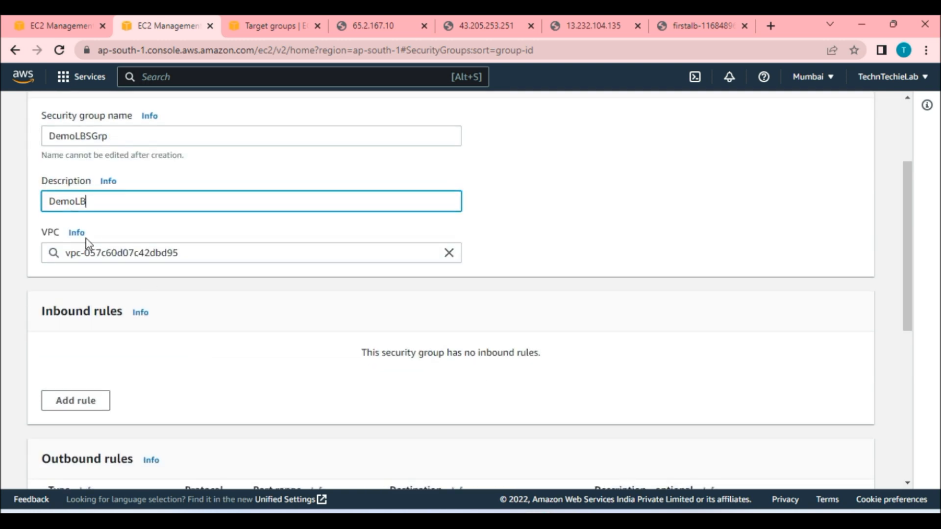
{"action": "scroll", "coordinate": [278, 338], "scroll_direction": "down", "scroll_amount": 1}
{"action": "left_click", "coordinate": [77, 330]}
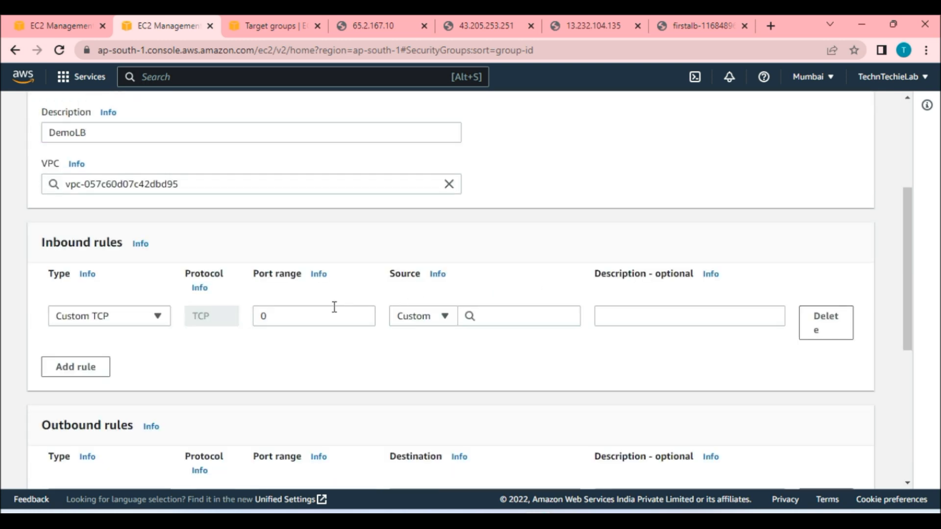
{"action": "left_click", "coordinate": [126, 320]}
{"action": "scroll", "coordinate": [126, 263], "scroll_direction": "down", "scroll_amount": 3}
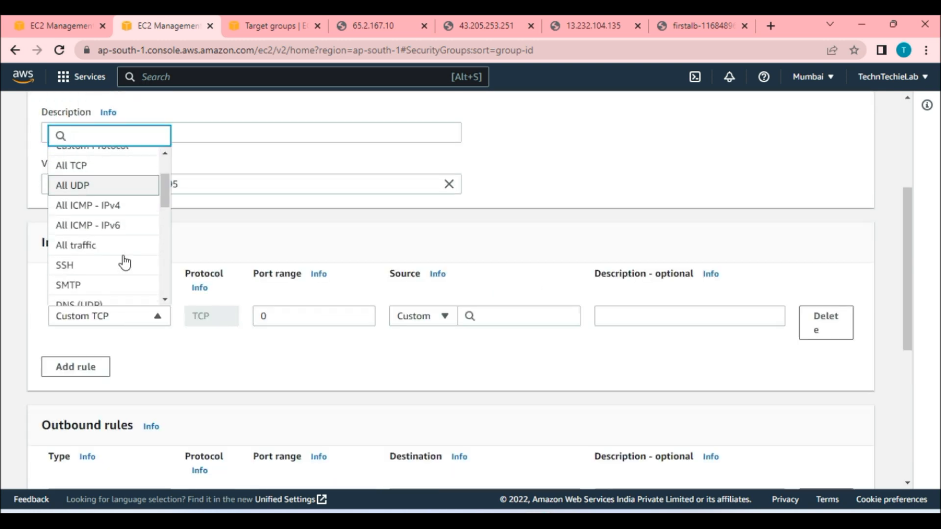
{"action": "left_click", "coordinate": [103, 280]}
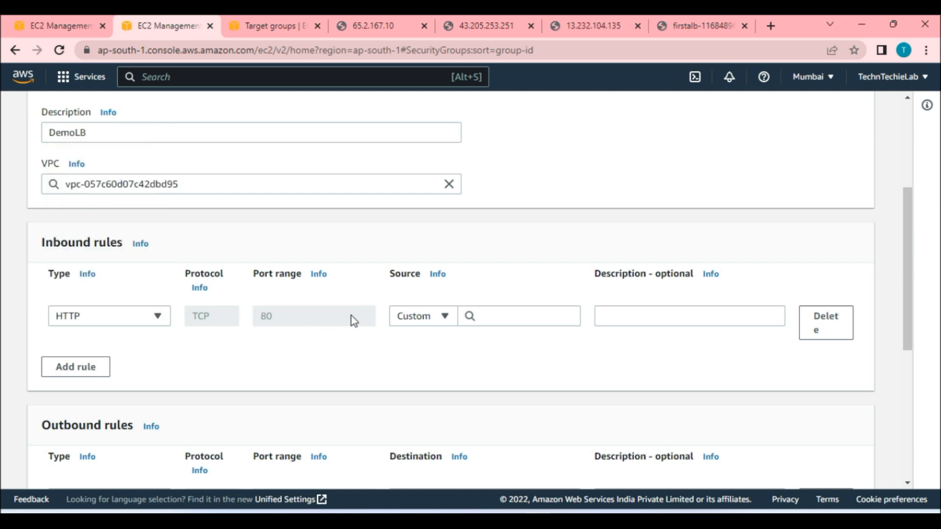
{"action": "left_click", "coordinate": [483, 314]}
{"action": "left_click", "coordinate": [543, 166]}
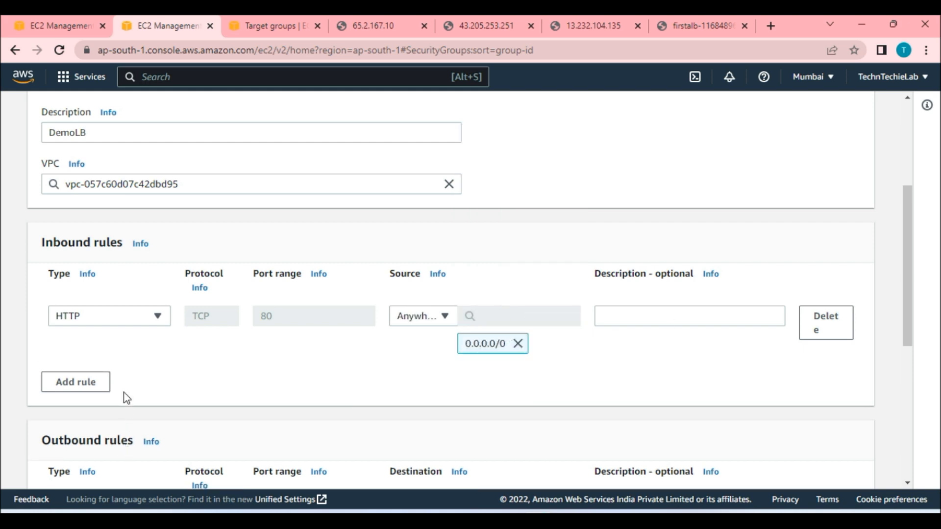
{"action": "scroll", "coordinate": [716, 354], "scroll_direction": "down", "scroll_amount": 5}
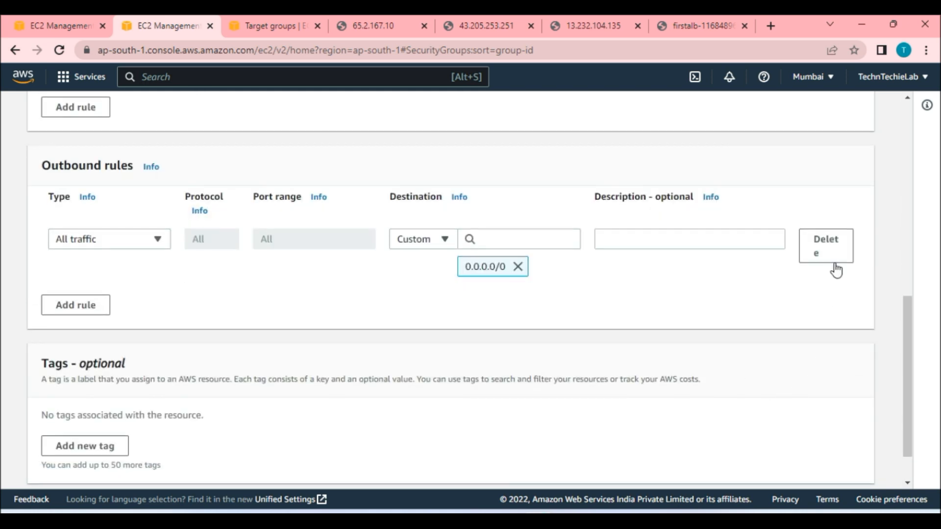
{"action": "scroll", "coordinate": [677, 381], "scroll_direction": "down", "scroll_amount": 2}
{"action": "left_click", "coordinate": [815, 464]}
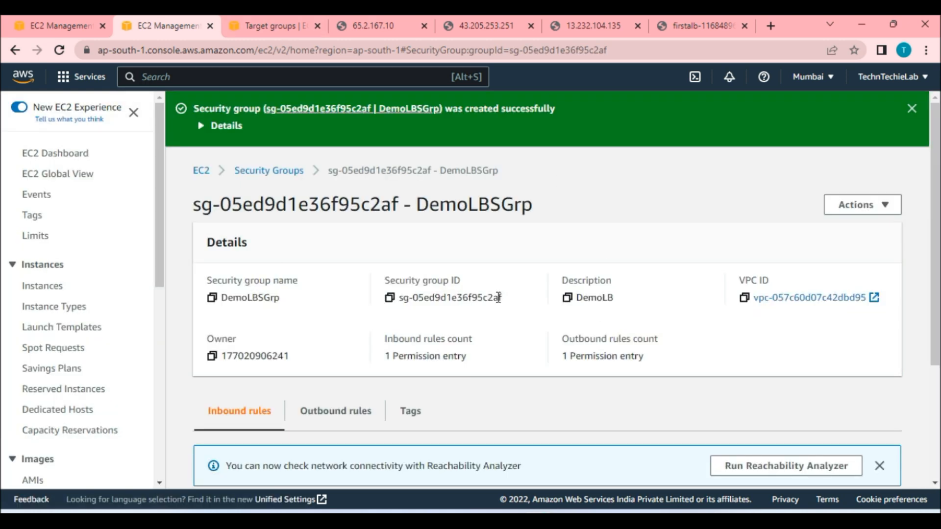
Add an HTTP inbound rule to launch-wizard-1 sourced from the DemoLBSGrp security group and save the rules.
{"action": "scroll", "coordinate": [76, 282], "scroll_direction": "down", "scroll_amount": 3}
{"action": "left_click", "coordinate": [294, 172]}
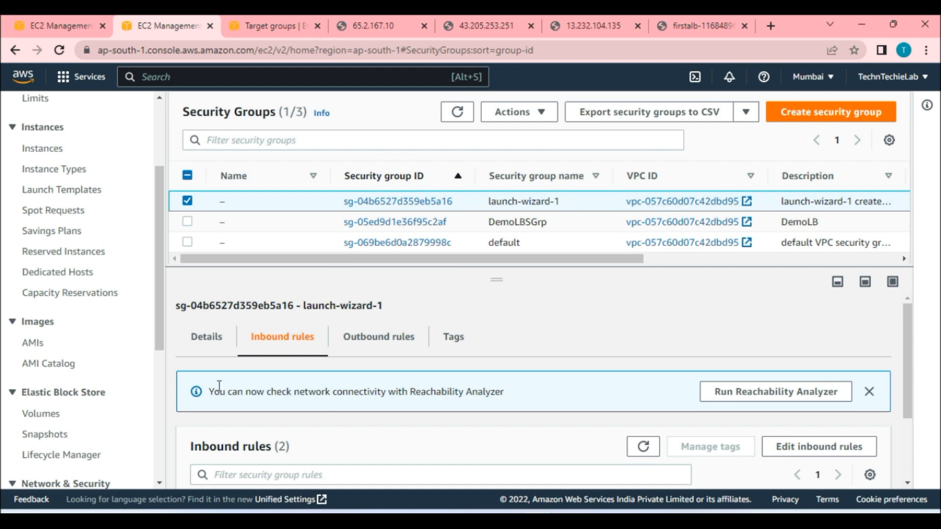
{"action": "scroll", "coordinate": [606, 363], "scroll_direction": "down", "scroll_amount": 2}
{"action": "left_click", "coordinate": [820, 345]}
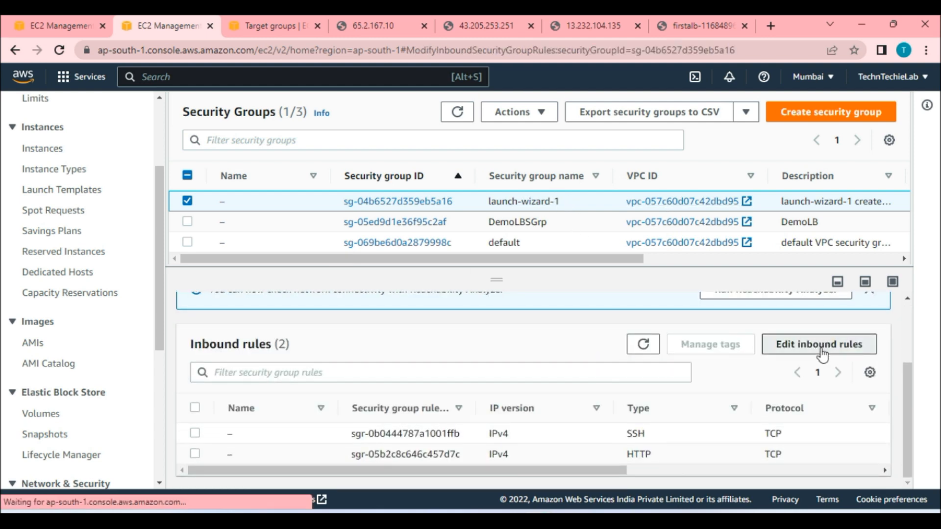
{"action": "left_click", "coordinate": [834, 363]}
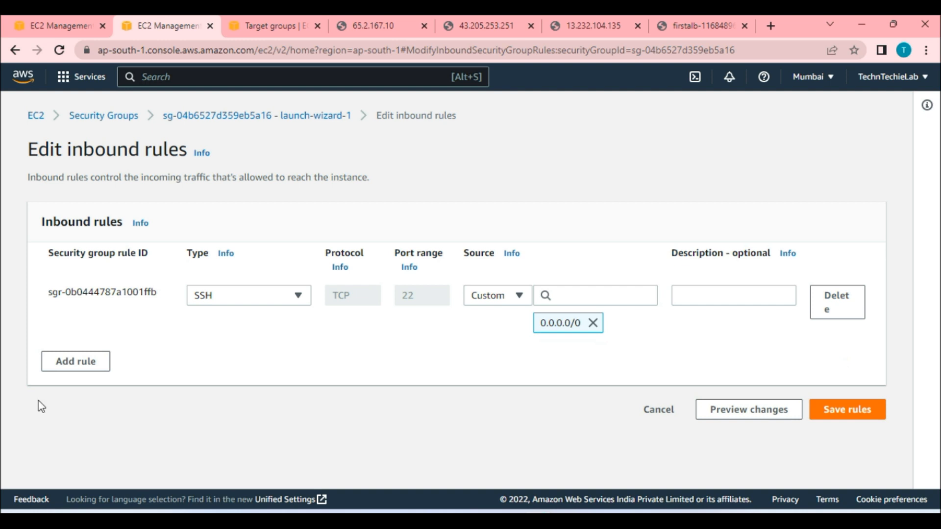
{"action": "left_click", "coordinate": [75, 362]}
{"action": "left_click", "coordinate": [246, 351]}
{"action": "scroll", "coordinate": [236, 246], "scroll_direction": "down", "scroll_amount": 3}
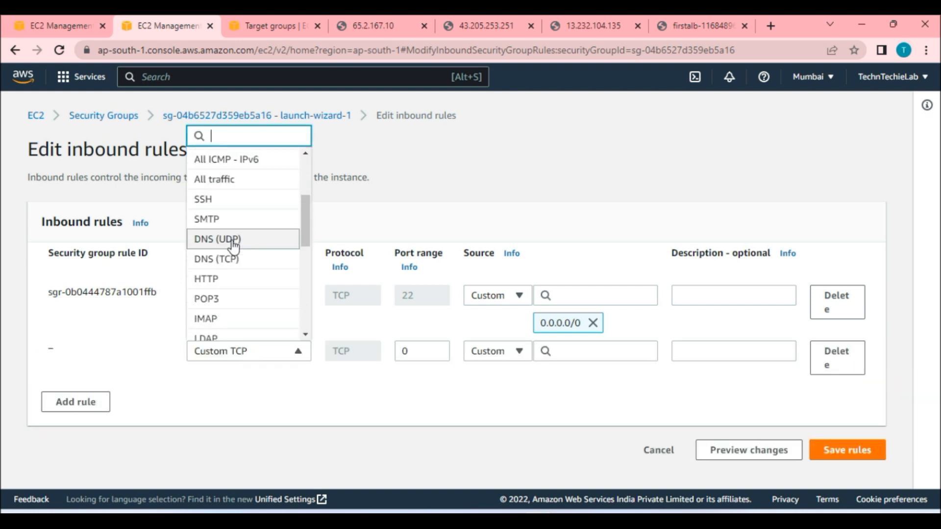
{"action": "left_click", "coordinate": [236, 276]}
{"action": "left_click", "coordinate": [559, 353]}
{"action": "scroll", "coordinate": [595, 284], "scroll_direction": "down", "scroll_amount": 3}
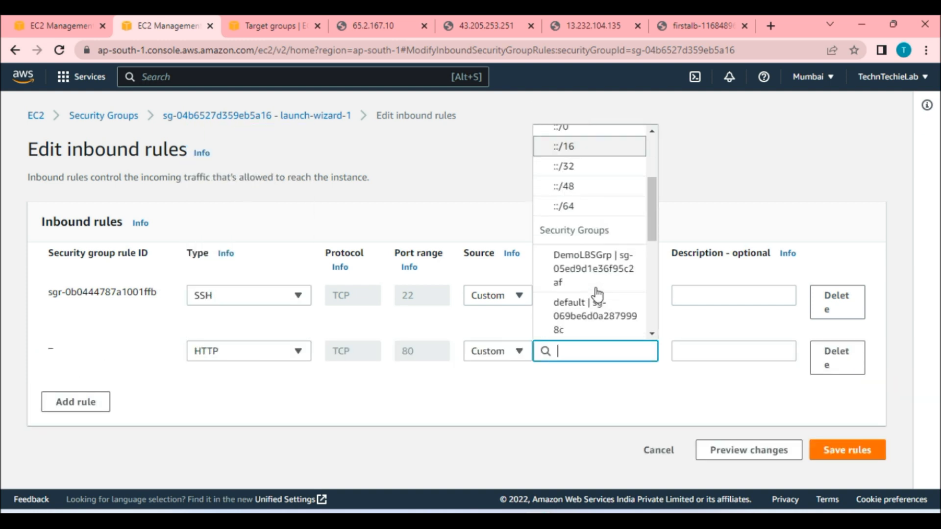
{"action": "left_click", "coordinate": [580, 272]}
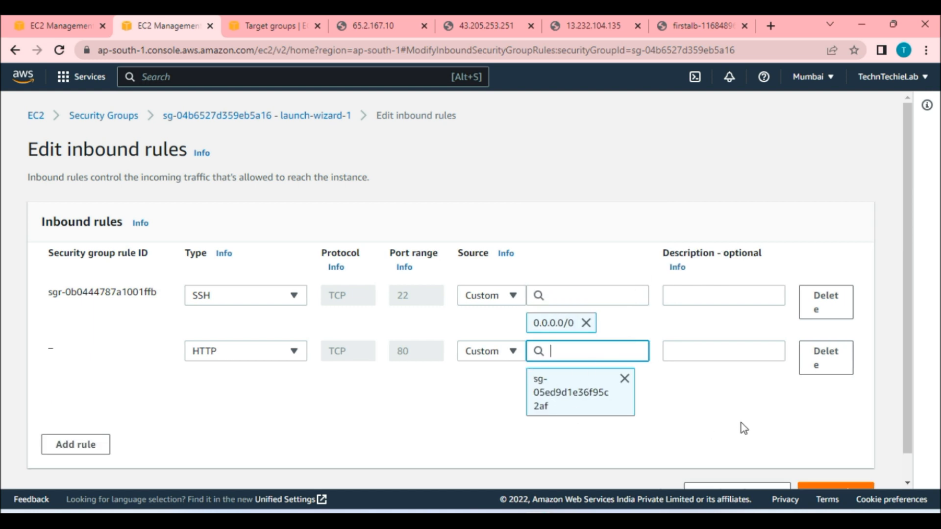
{"action": "scroll", "coordinate": [755, 441], "scroll_direction": "down", "scroll_amount": 2}
{"action": "left_click", "coordinate": [814, 468]}
Reload each instance's public IP page and the load balancer page to check responses.
{"action": "left_click", "coordinate": [378, 26]}
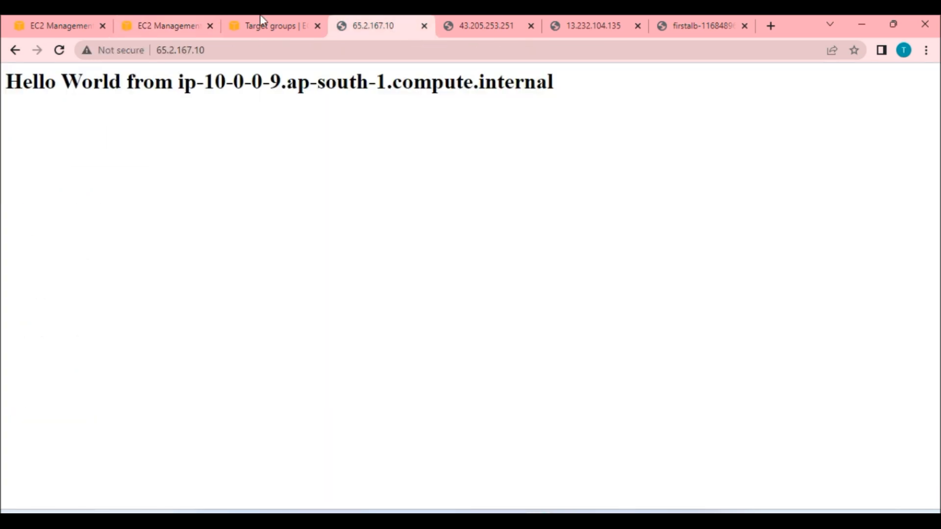
{"action": "left_click", "coordinate": [66, 51]}
{"action": "left_click", "coordinate": [490, 26]}
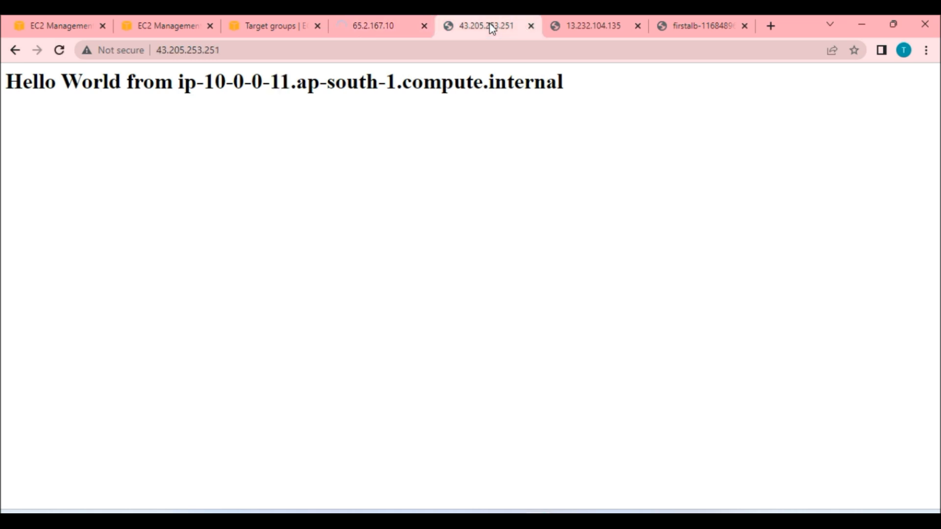
{"action": "left_click", "coordinate": [60, 51]}
{"action": "left_click", "coordinate": [601, 20]}
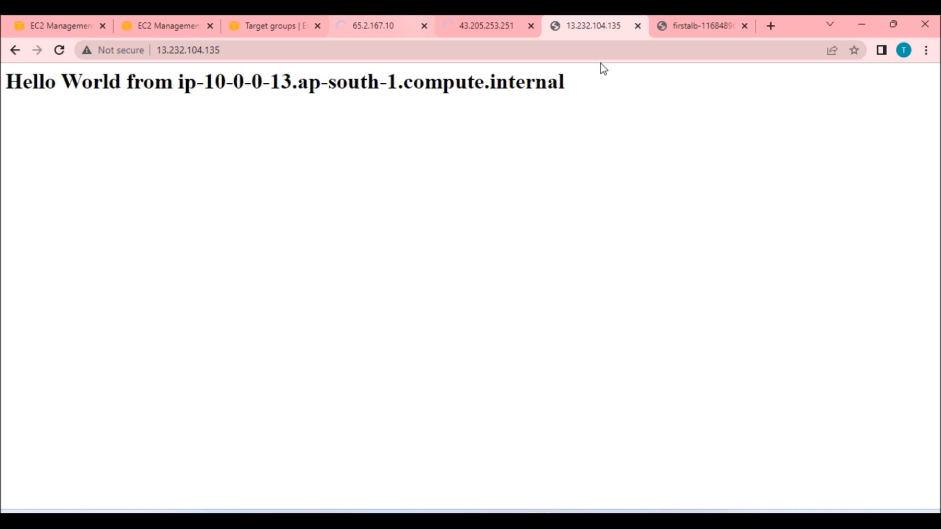
{"action": "left_click", "coordinate": [694, 24]}
{"action": "left_click", "coordinate": [59, 50]}
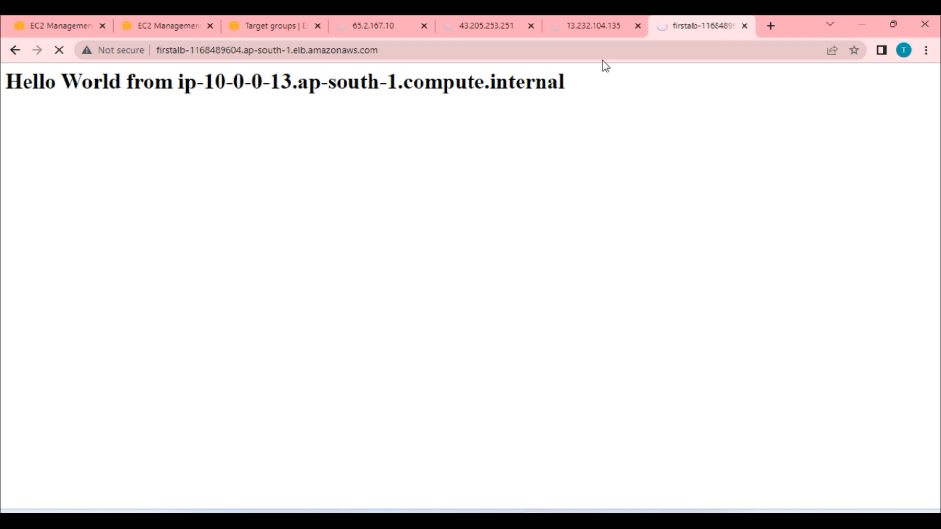
Replace the FirstALB load balancer's launch-wizard-1 security group with DemoLBSGrp and save.
{"action": "left_click", "coordinate": [67, 25]}
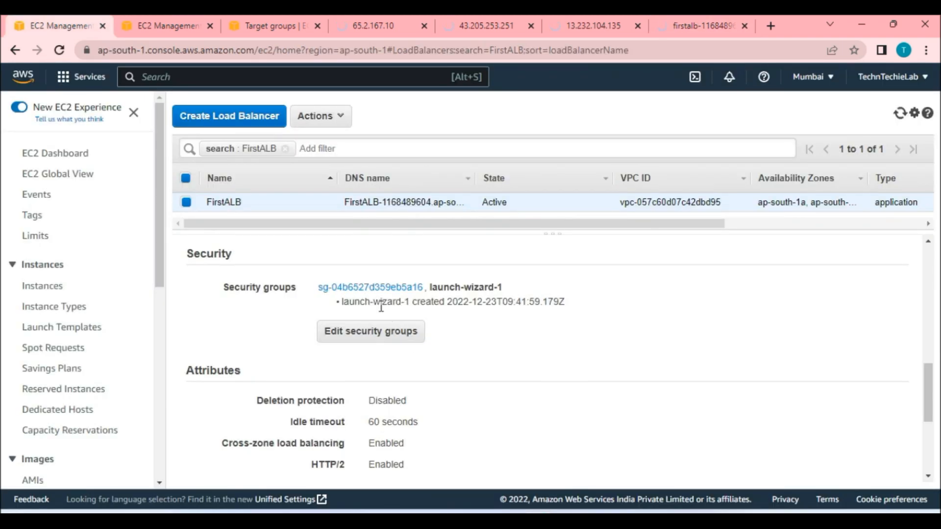
{"action": "scroll", "coordinate": [326, 336], "scroll_direction": "up", "scroll_amount": 1}
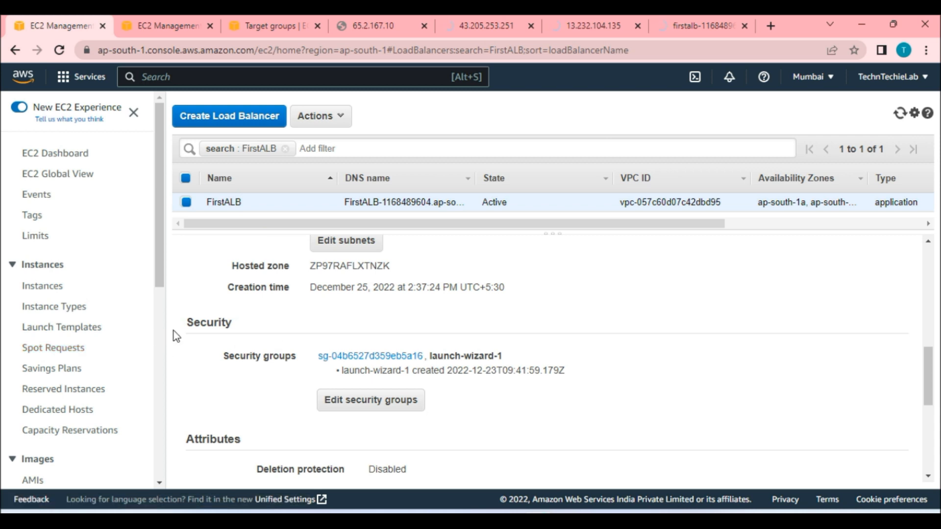
{"action": "left_click", "coordinate": [385, 407]}
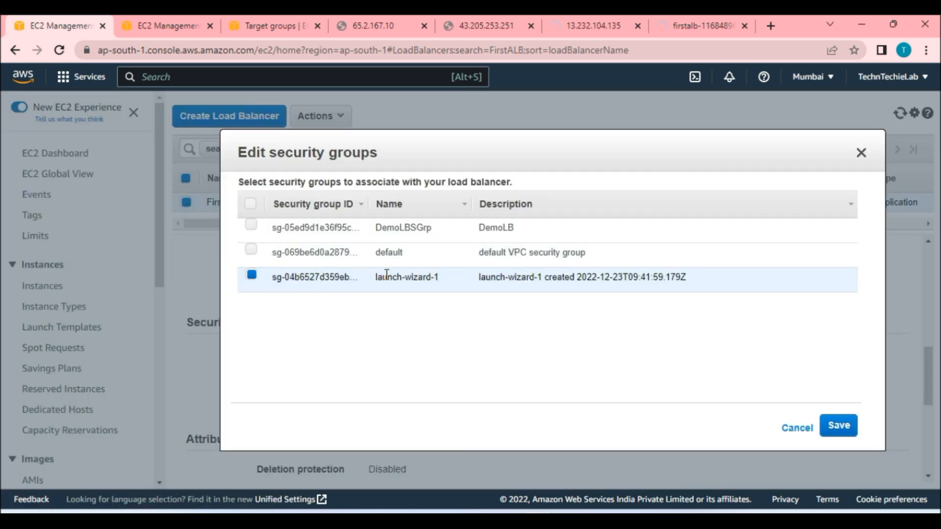
{"action": "left_click", "coordinate": [252, 275]}
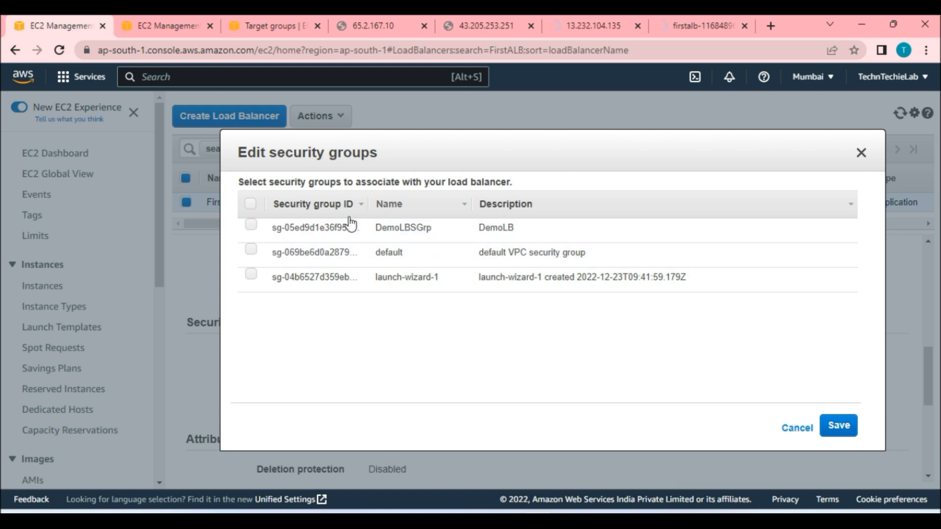
{"action": "left_click", "coordinate": [251, 226]}
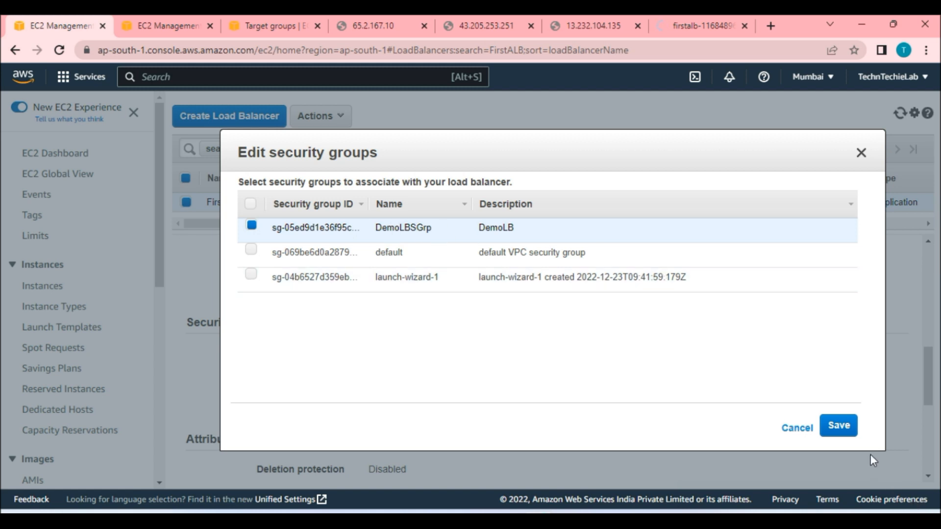
{"action": "left_click", "coordinate": [837, 435]}
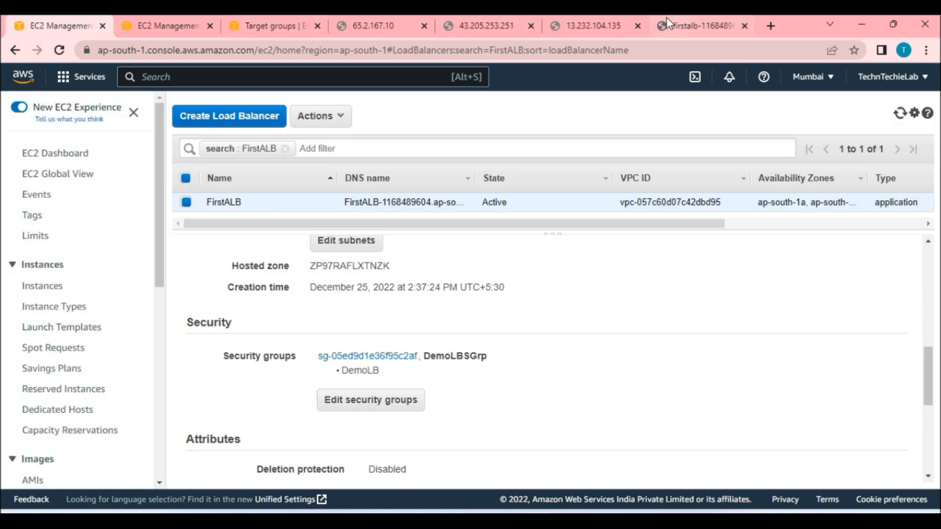
Reload the load balancer page several times to check that requests rotate between instances.
{"action": "left_click", "coordinate": [688, 27]}
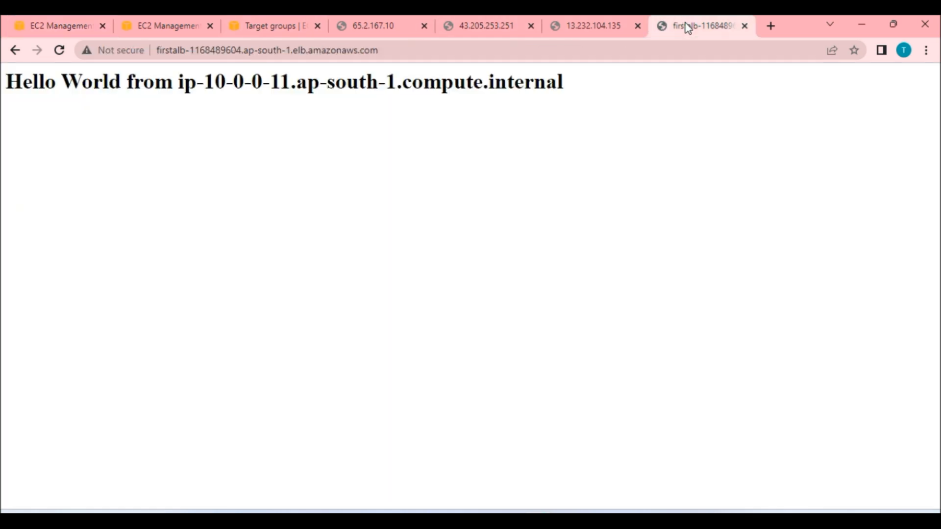
{"action": "left_click", "coordinate": [58, 51]}
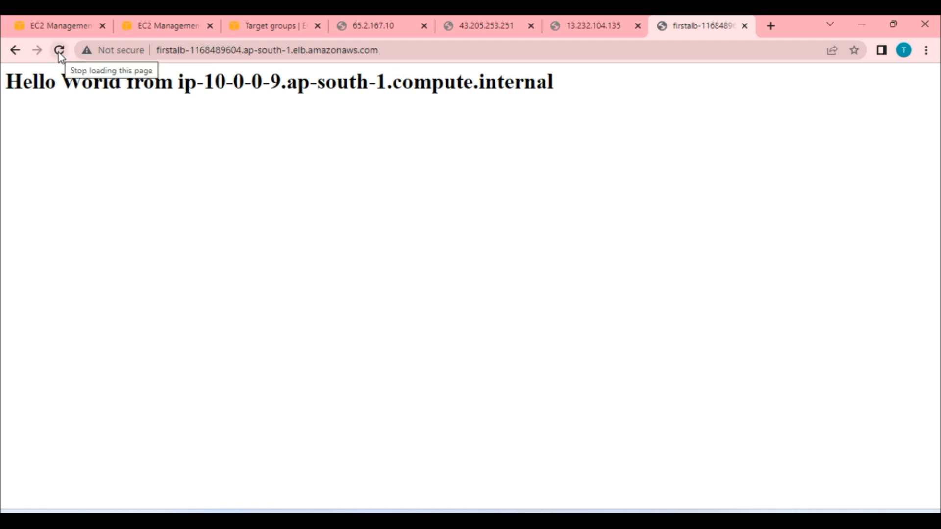
{"action": "left_click", "coordinate": [58, 51]}
{"action": "left_click", "coordinate": [59, 51]}
{"action": "left_click", "coordinate": [60, 51]}
{"action": "left_click", "coordinate": [60, 51]}
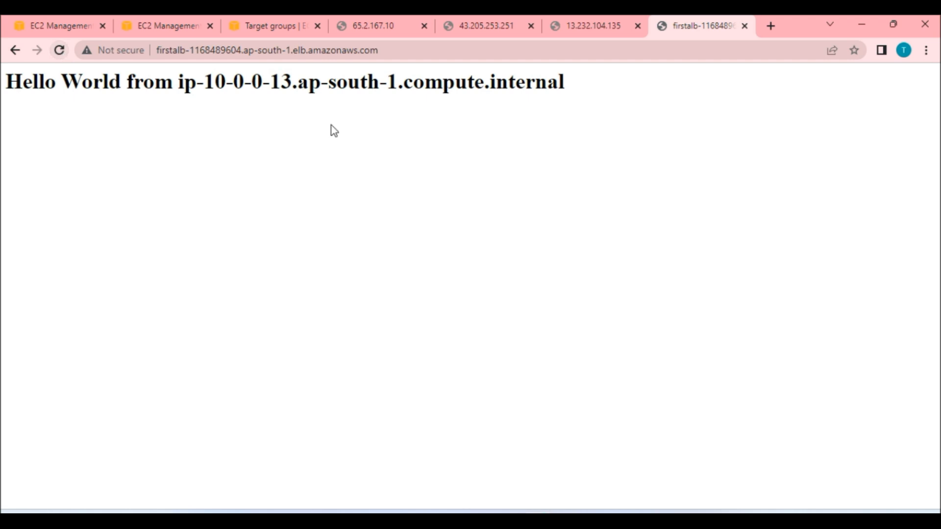
Reopen the FirstALB security groups dialog, toggle the DemoLBSGrp and launch-wizard-1 selections, and save.
{"action": "left_click", "coordinate": [75, 25]}
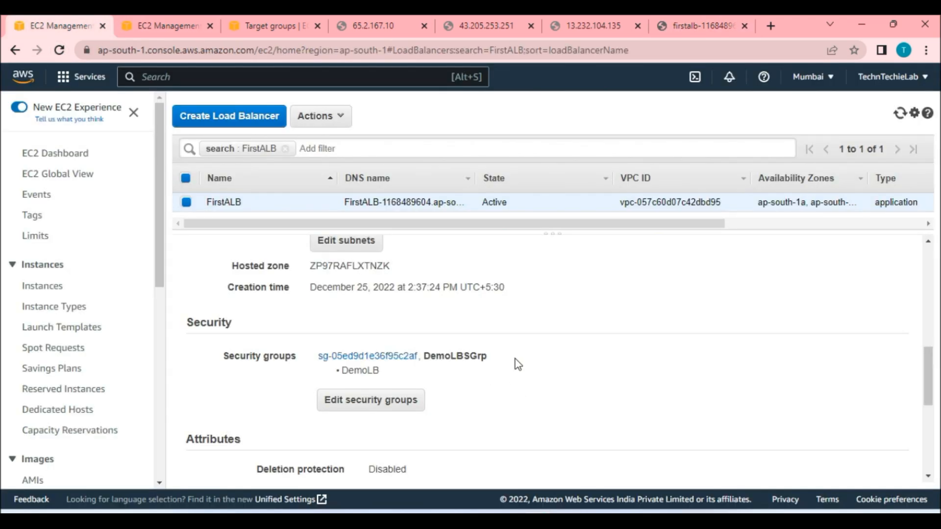
{"action": "left_click", "coordinate": [381, 399]}
{"action": "left_click", "coordinate": [255, 228]}
{"action": "left_click", "coordinate": [251, 274]}
{"action": "left_click", "coordinate": [839, 425]}
Reload the load balancer page and each instance's public IP page to test direct access.
{"action": "left_click", "coordinate": [689, 24]}
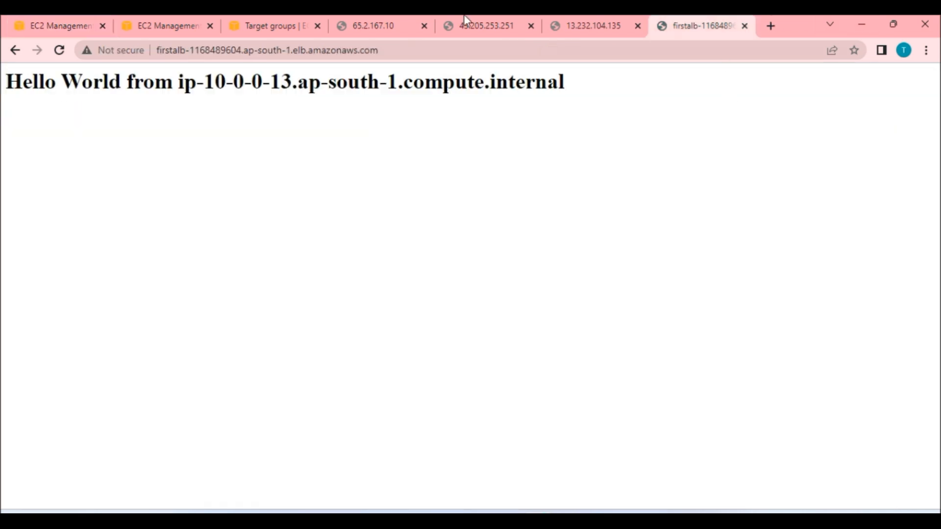
{"action": "left_click", "coordinate": [58, 50]}
{"action": "left_click", "coordinate": [371, 25]}
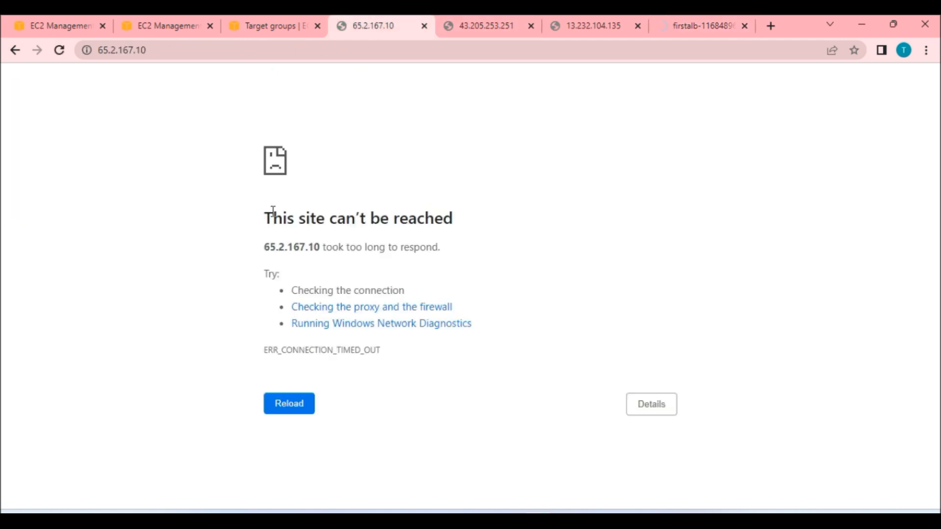
{"action": "left_click", "coordinate": [59, 51]}
{"action": "left_click", "coordinate": [470, 22]}
{"action": "left_click", "coordinate": [59, 51]}
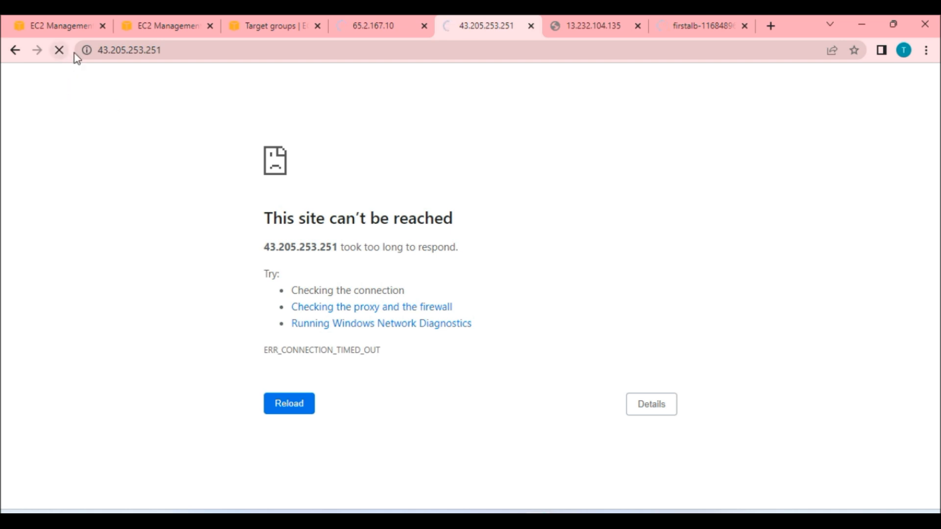
{"action": "left_click", "coordinate": [595, 25]}
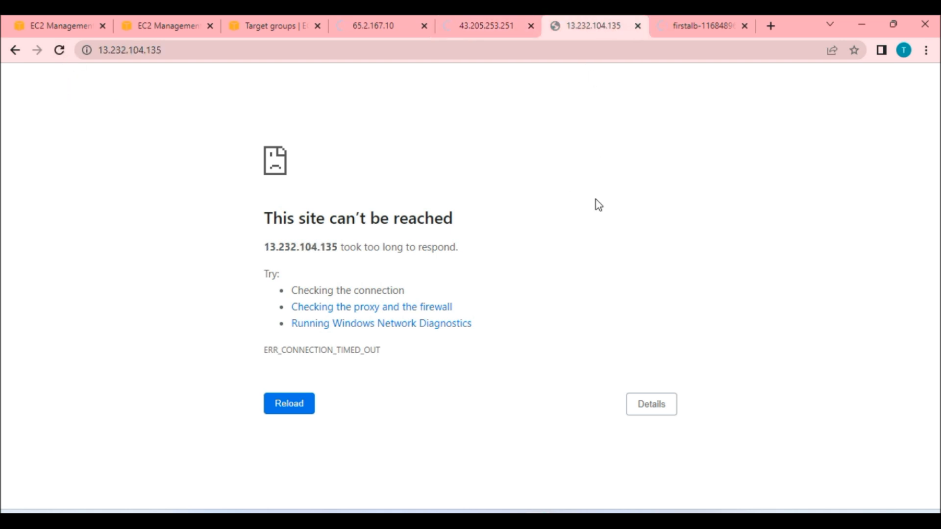
Change the FirstALB load balancer's security groups to DemoLBSGrp only, deselecting launch-wizard-1, and save.
{"action": "key", "text": "F5"}
{"action": "left_click", "coordinate": [71, 25]}
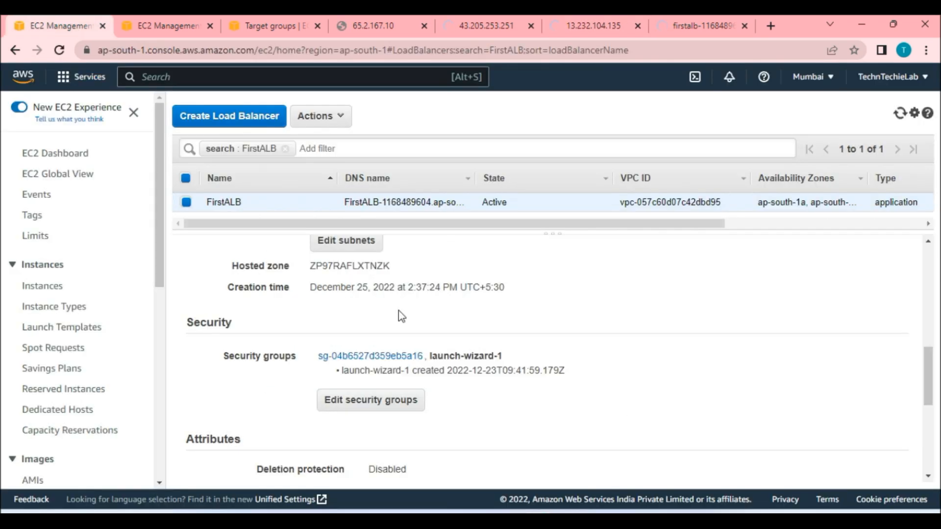
{"action": "scroll", "coordinate": [455, 338], "scroll_direction": "down", "scroll_amount": 1}
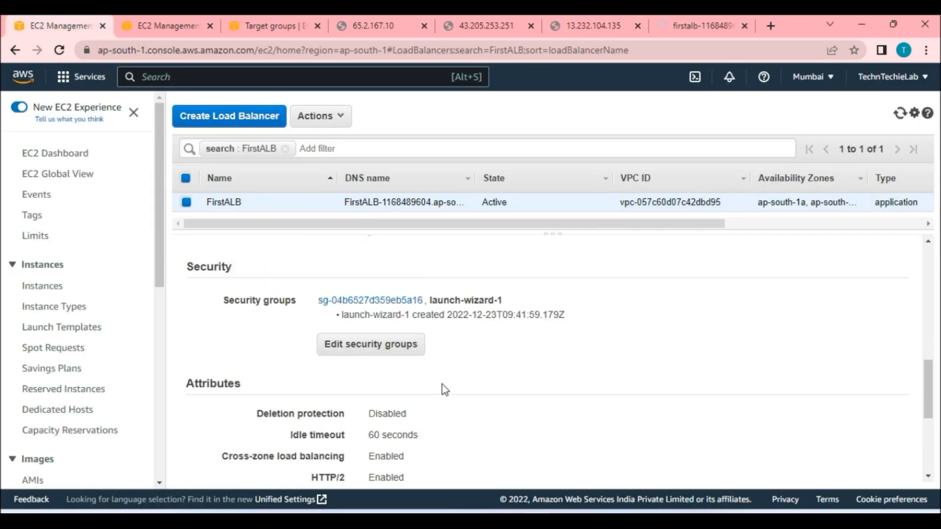
{"action": "left_click", "coordinate": [384, 343]}
{"action": "left_click", "coordinate": [251, 274]}
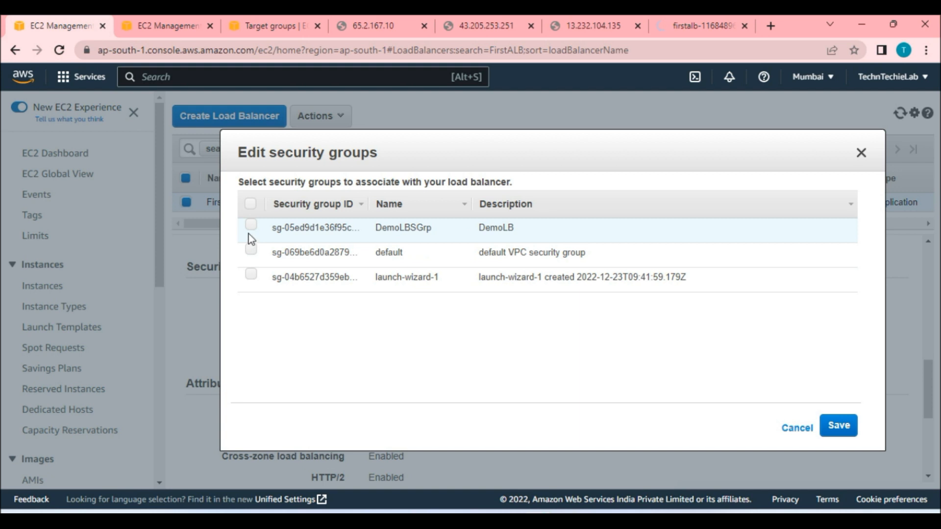
{"action": "left_click", "coordinate": [252, 227]}
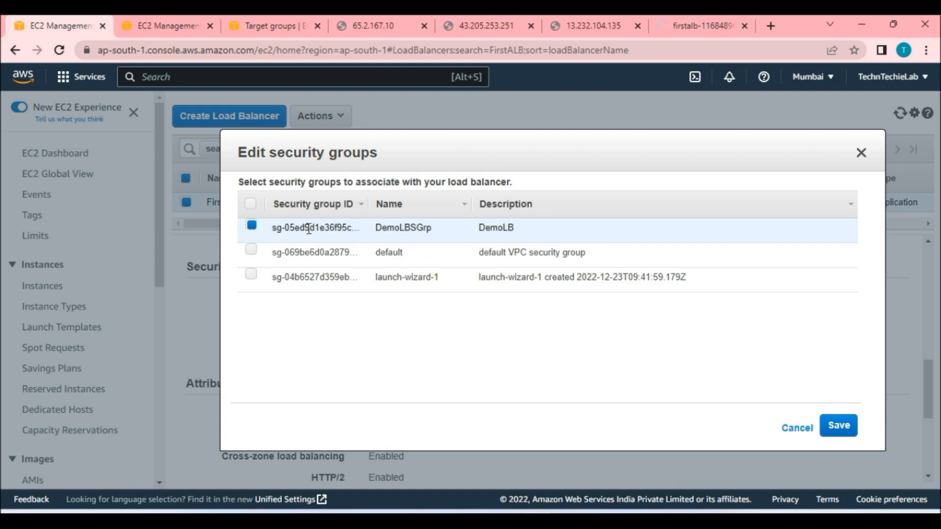
{"action": "left_click", "coordinate": [839, 426]}
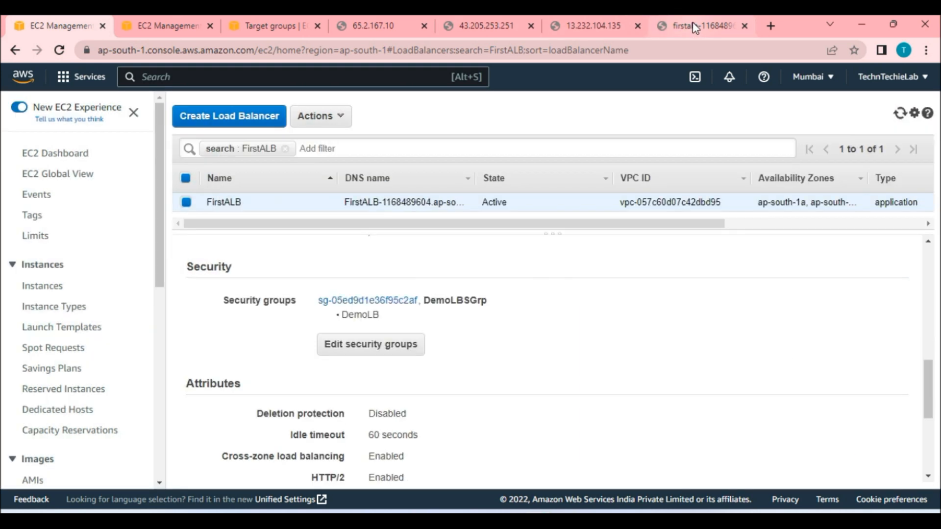
Reload the load balancer page several times to check that requests rotate between instances.
{"action": "left_click", "coordinate": [693, 24]}
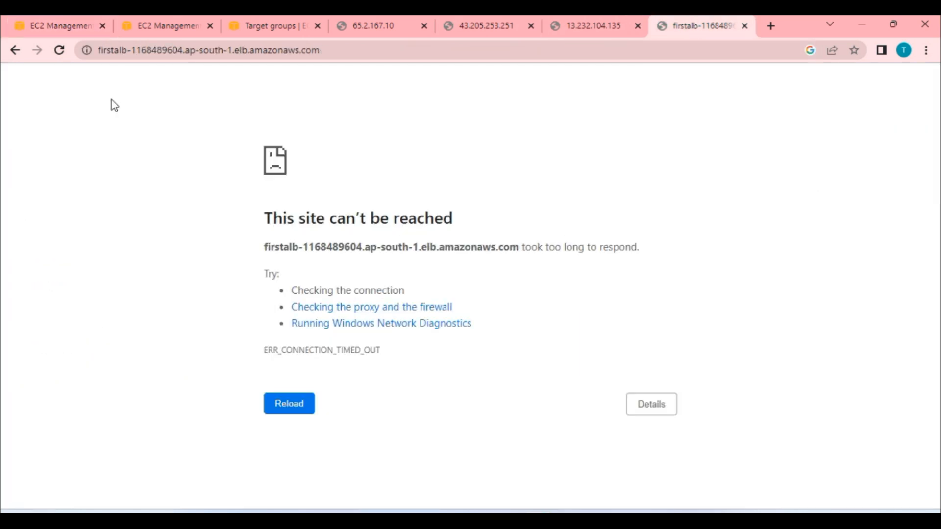
{"action": "left_click", "coordinate": [55, 53]}
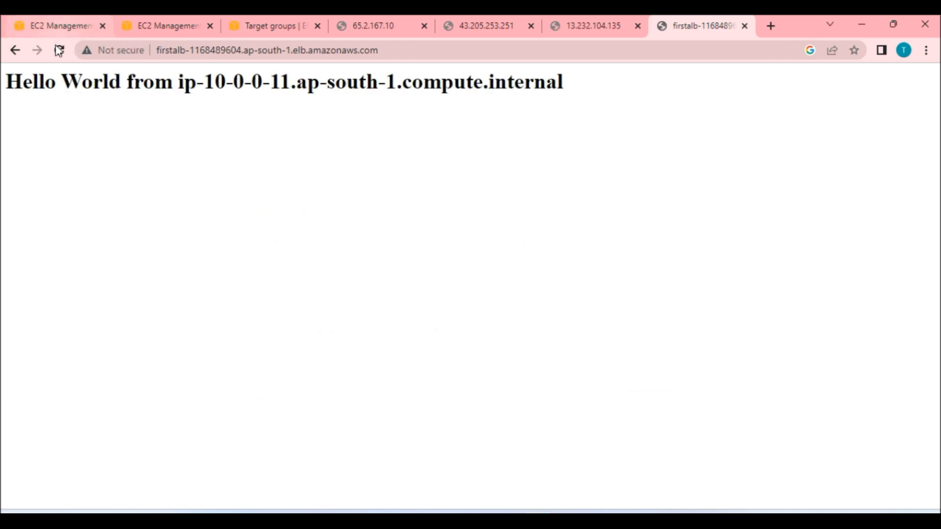
{"action": "left_click", "coordinate": [59, 50]}
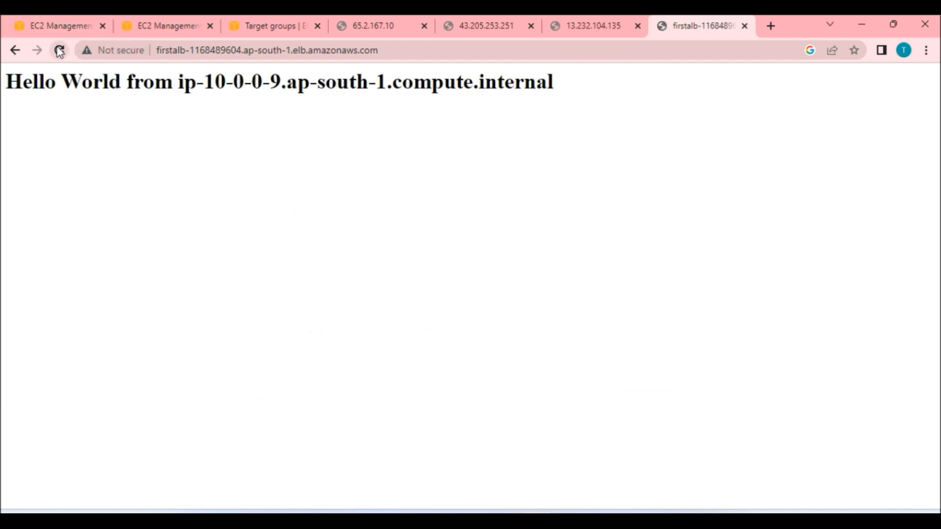
{"action": "left_click", "coordinate": [59, 50]}
{"action": "left_click", "coordinate": [59, 50]}
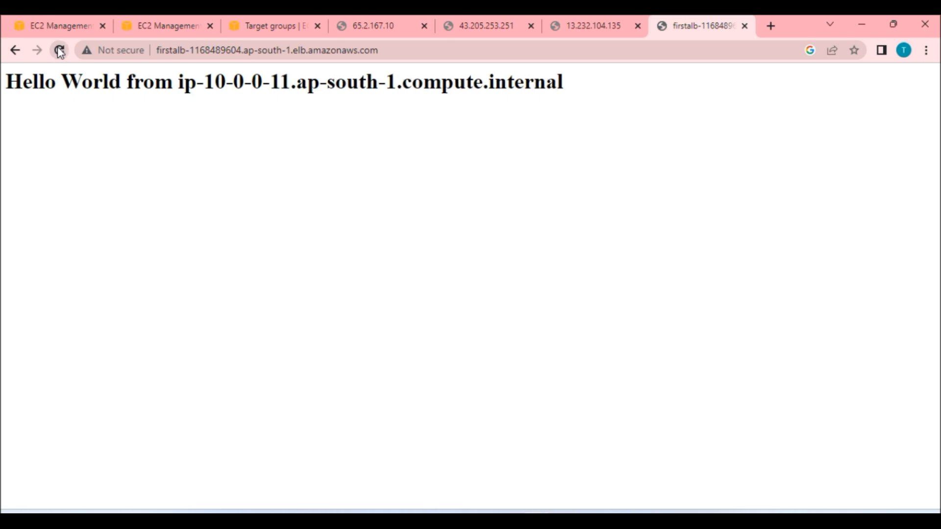
{"action": "left_click", "coordinate": [60, 50]}
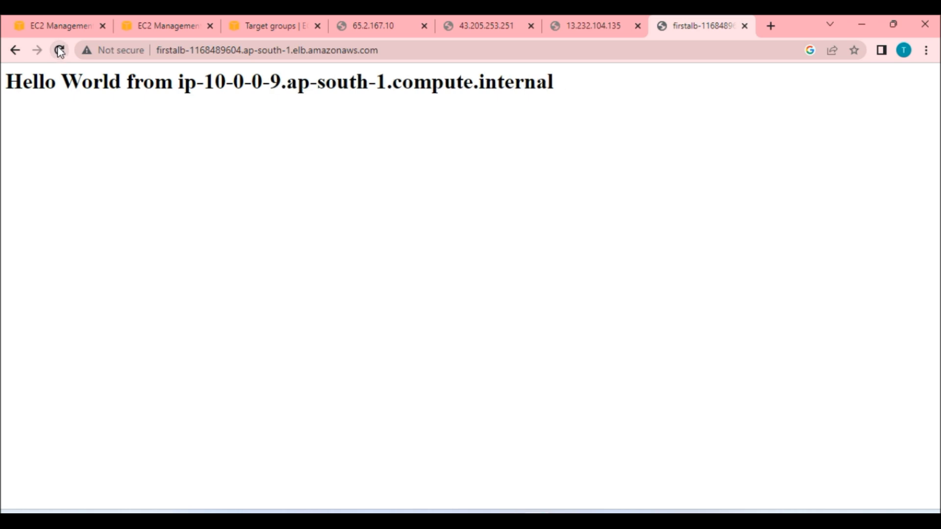
{"action": "left_click", "coordinate": [59, 50]}
{"action": "left_click", "coordinate": [59, 50]}
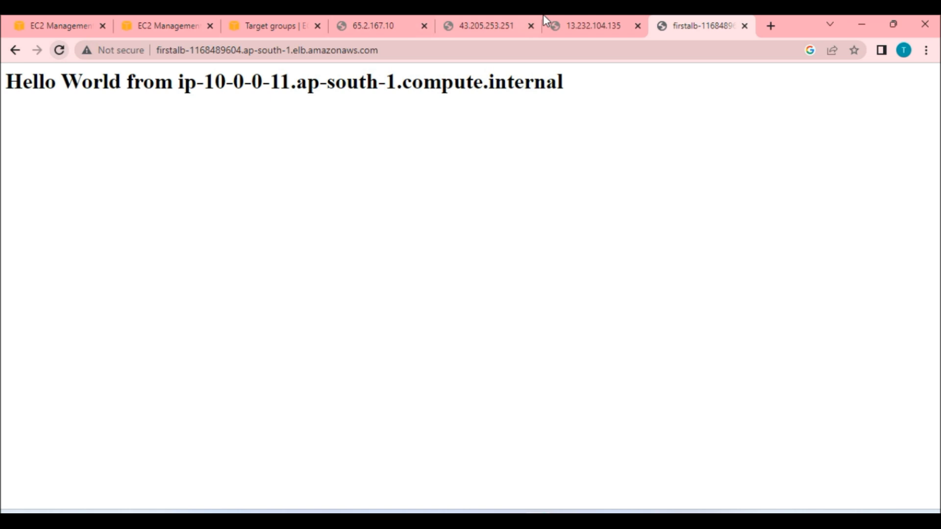
Reload each instance's public IP page to test whether direct access is blocked.
{"action": "left_click", "coordinate": [357, 32]}
{"action": "left_click", "coordinate": [60, 51]}
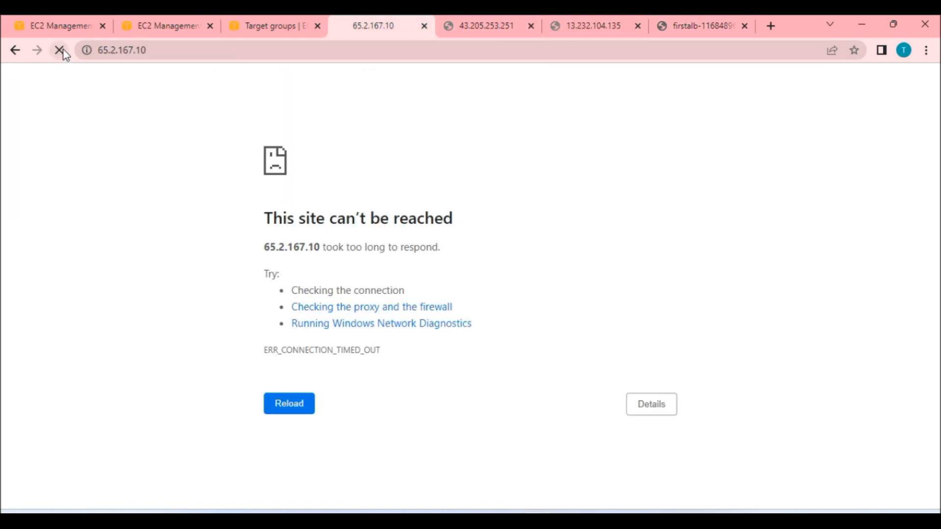
{"action": "left_click", "coordinate": [486, 26]}
{"action": "left_click", "coordinate": [63, 53]}
{"action": "left_click", "coordinate": [599, 24]}
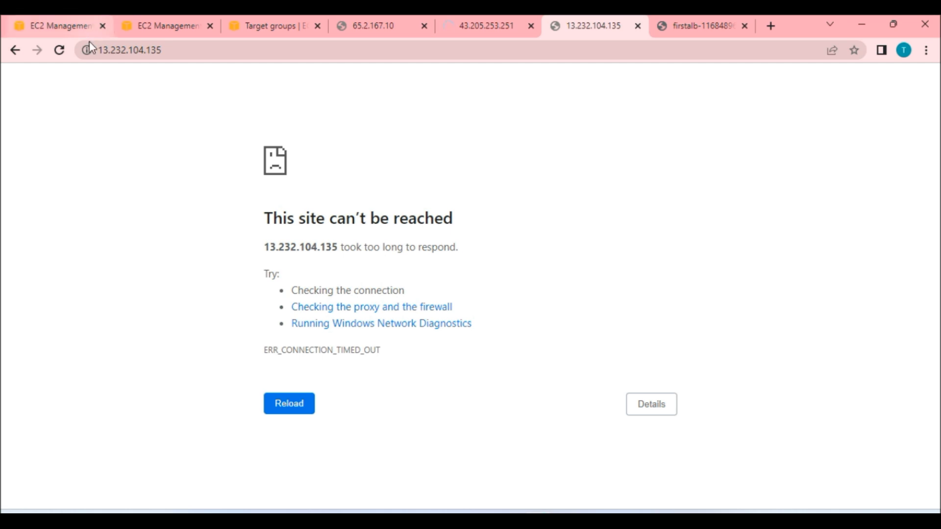
{"action": "left_click", "coordinate": [61, 51]}
{"action": "left_click", "coordinate": [384, 24]}
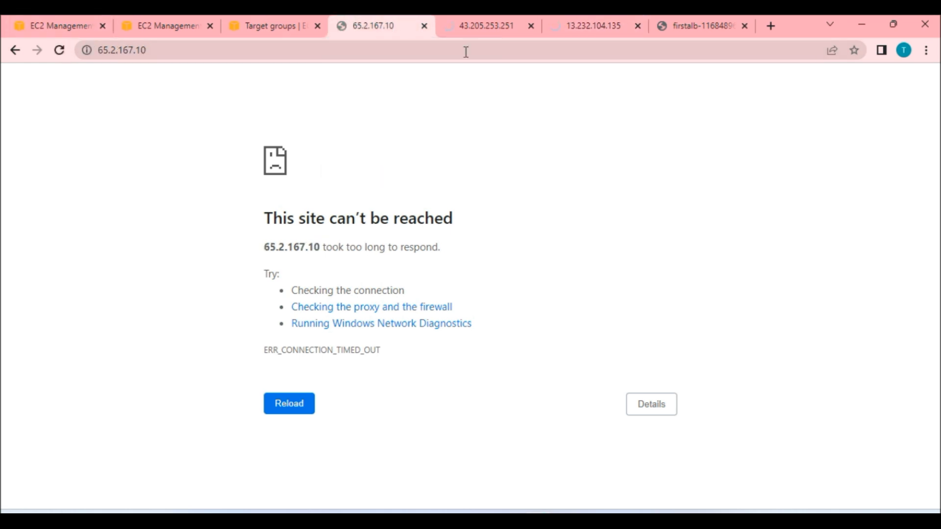
{"action": "left_click", "coordinate": [481, 27]}
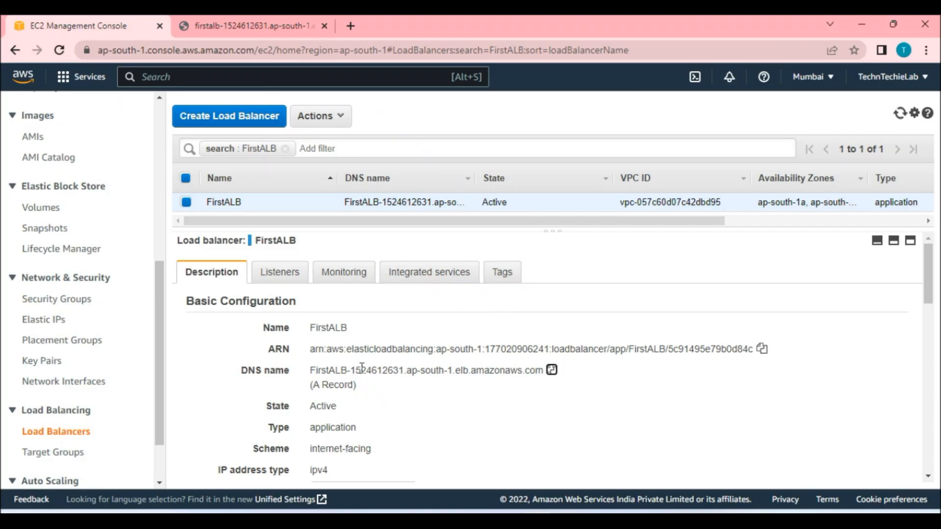
Open the attribute editor for the FirstALBTG target group.
{"action": "scroll", "coordinate": [362, 365], "scroll_direction": "down", "scroll_amount": 1}
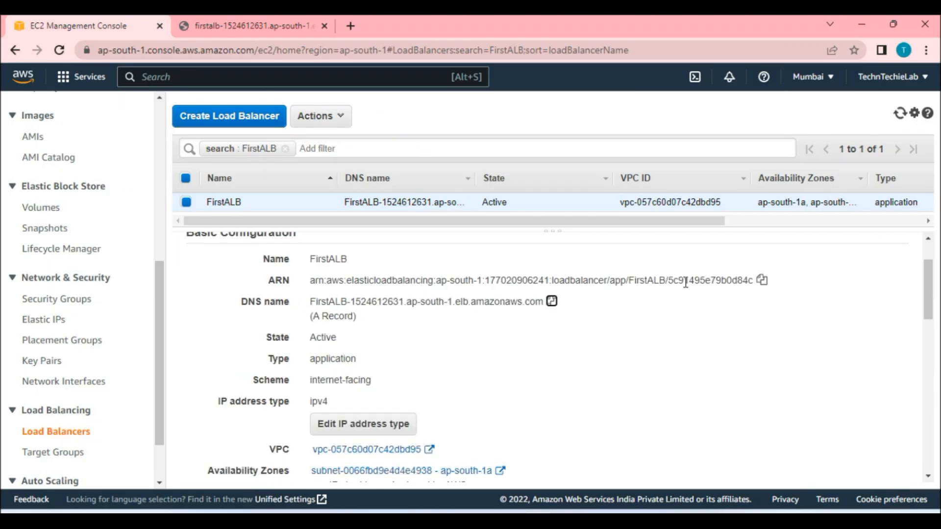
{"action": "left_click", "coordinate": [59, 452]}
{"action": "left_click", "coordinate": [310, 255]}
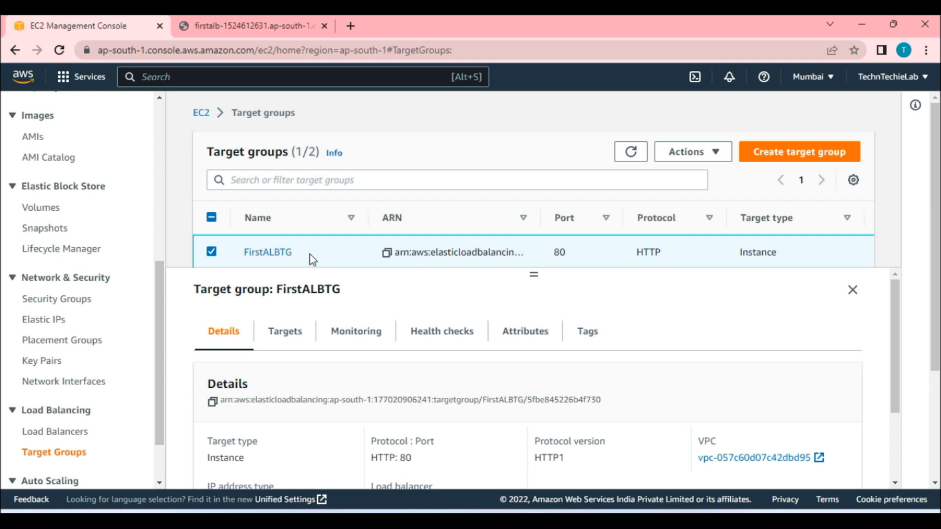
{"action": "scroll", "coordinate": [435, 401], "scroll_direction": "down", "scroll_amount": 2}
{"action": "scroll", "coordinate": [490, 343], "scroll_direction": "up", "scroll_amount": 2}
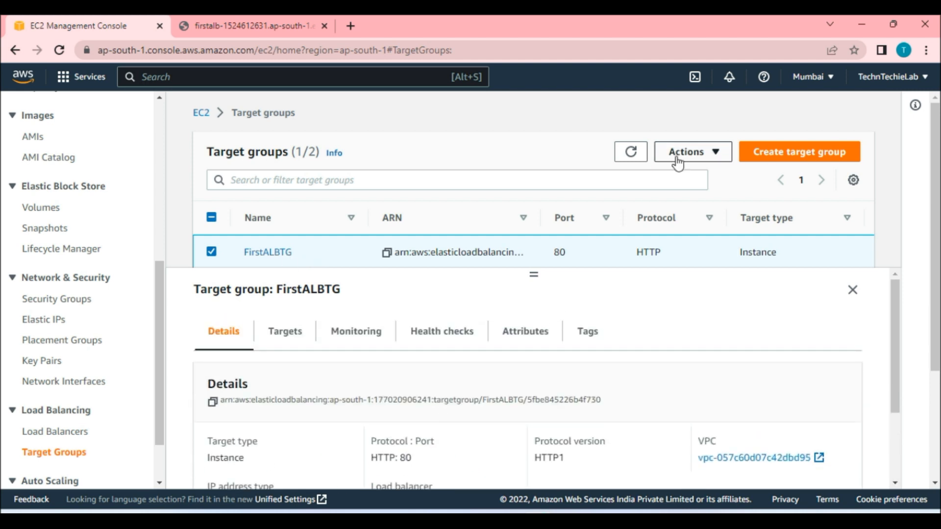
{"action": "left_click", "coordinate": [684, 152]}
{"action": "left_click", "coordinate": [754, 240]}
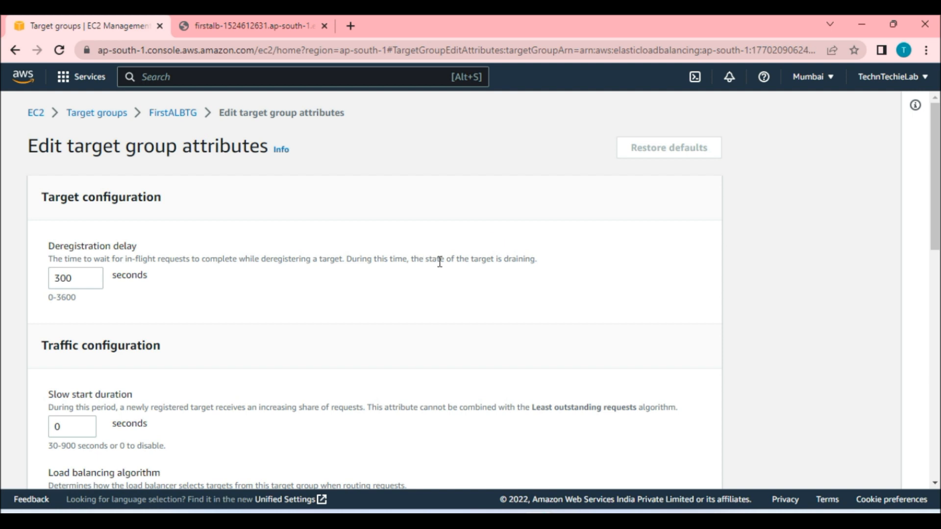
Turn on stickiness with a load balancer generated cookie and save the target group attributes.
{"action": "scroll", "coordinate": [330, 292], "scroll_direction": "down", "scroll_amount": 4}
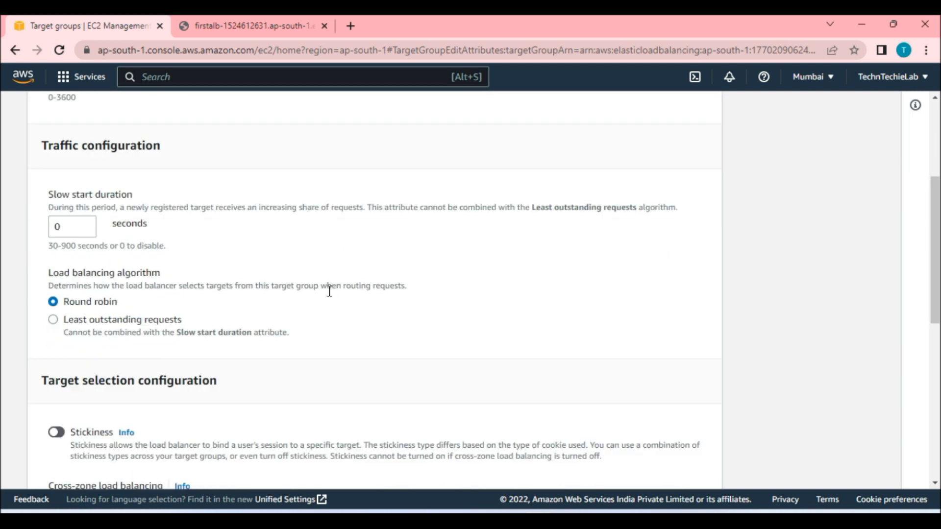
{"action": "scroll", "coordinate": [211, 294], "scroll_direction": "down", "scroll_amount": 2}
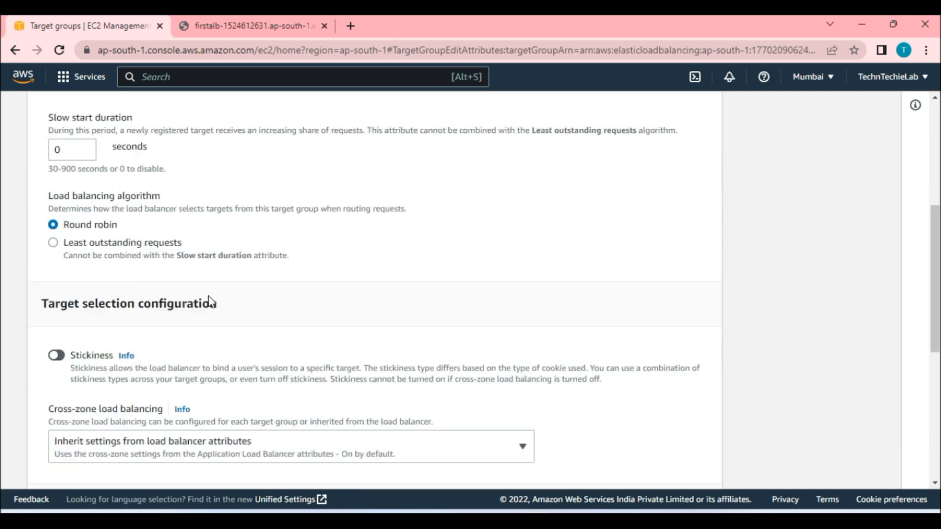
{"action": "scroll", "coordinate": [211, 302], "scroll_direction": "down", "scroll_amount": 1}
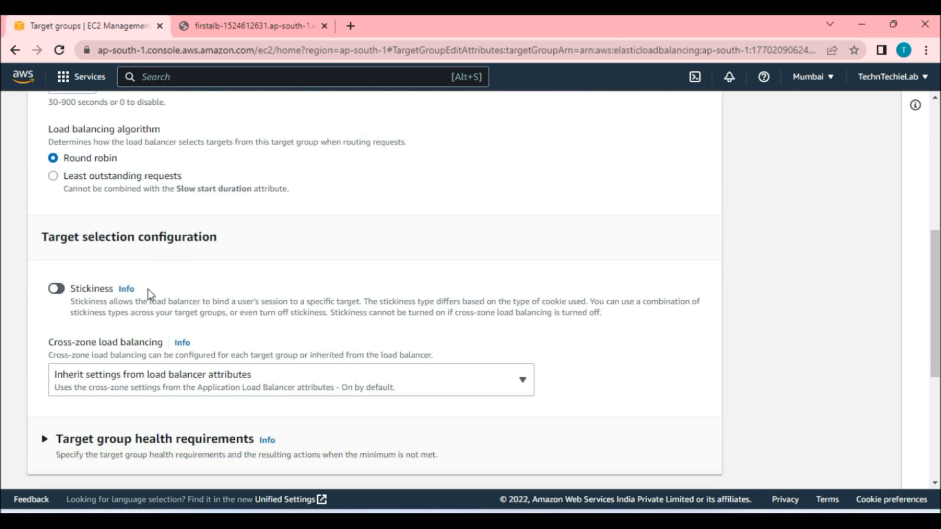
{"action": "left_click", "coordinate": [63, 290]}
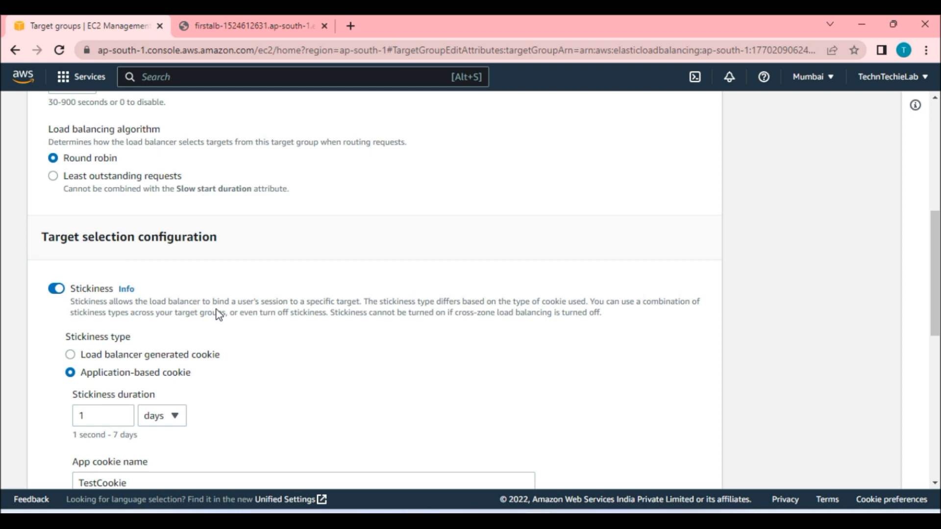
{"action": "scroll", "coordinate": [218, 315], "scroll_direction": "down", "scroll_amount": 3}
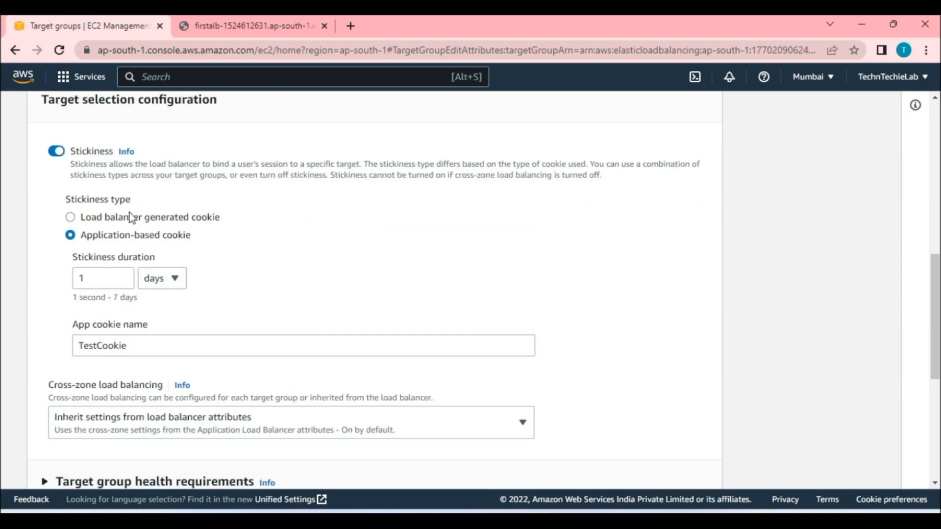
{"action": "left_click", "coordinate": [71, 218]}
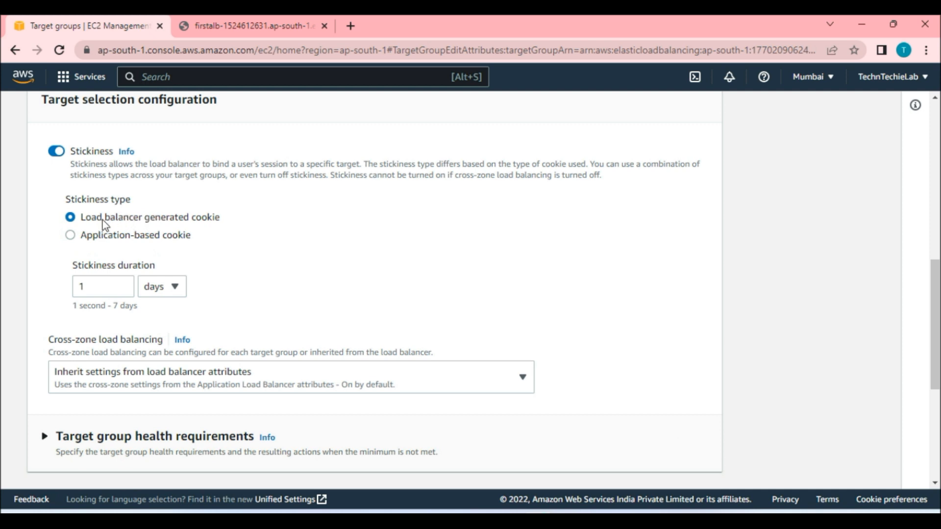
{"action": "left_click_drag", "start_coordinate": [102, 220], "coordinate": [142, 222]}
{"action": "left_click_drag", "start_coordinate": [202, 223], "coordinate": [218, 223]}
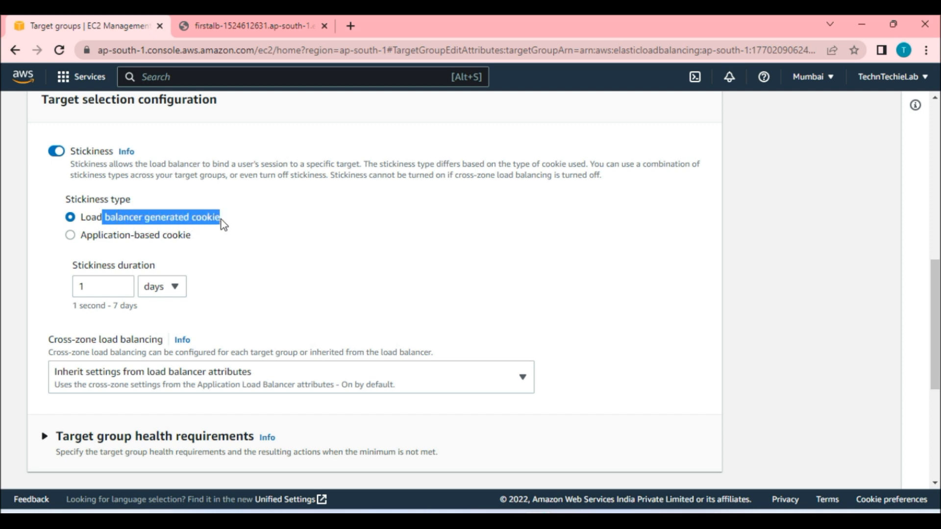
{"action": "left_click", "coordinate": [313, 210]}
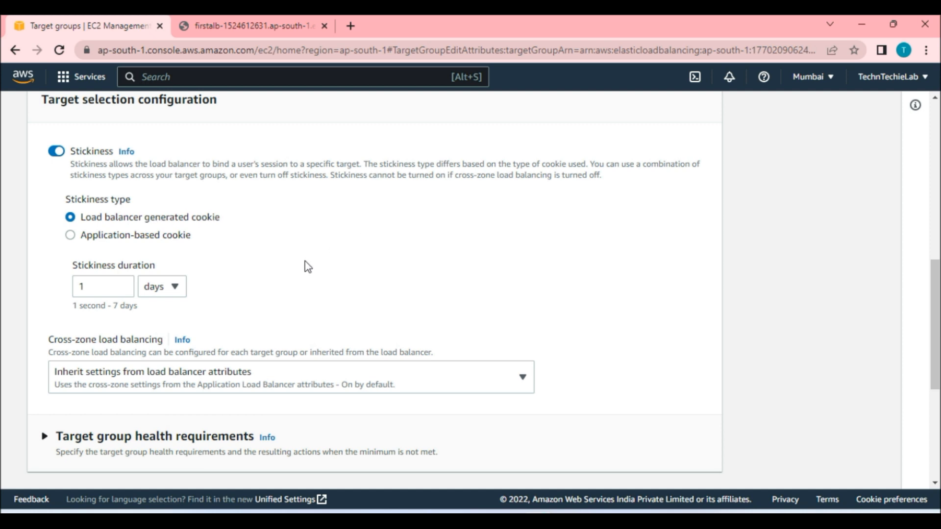
{"action": "scroll", "coordinate": [307, 265], "scroll_direction": "down", "scroll_amount": 3}
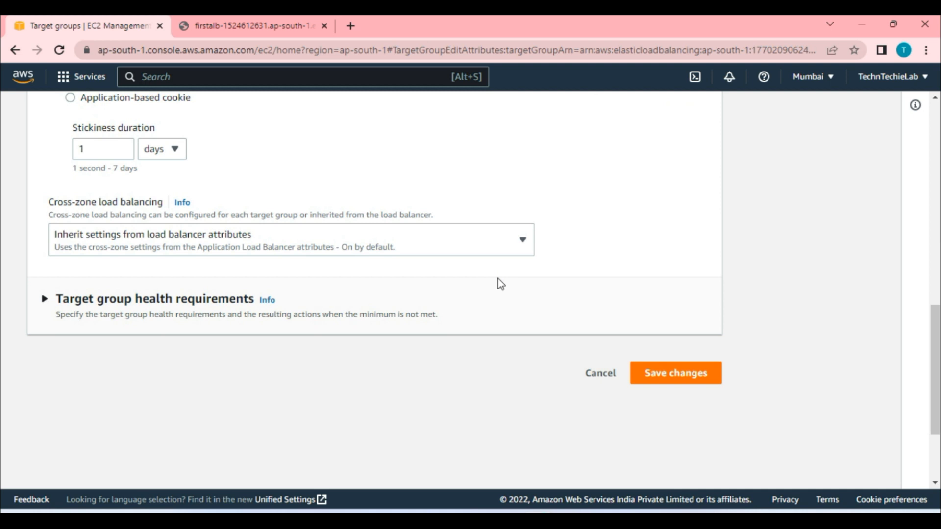
{"action": "left_click", "coordinate": [693, 377]}
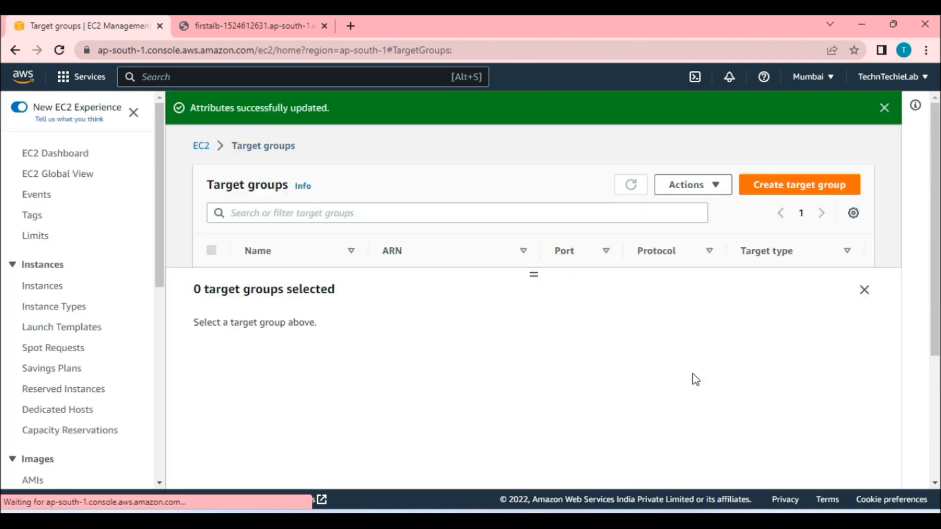
Reload the load balancer page repeatedly to test whether requests stick to one instance.
{"action": "left_click_drag", "start_coordinate": [534, 274], "coordinate": [534, 304]}
{"action": "left_click", "coordinate": [344, 284]}
{"action": "left_click", "coordinate": [253, 21]}
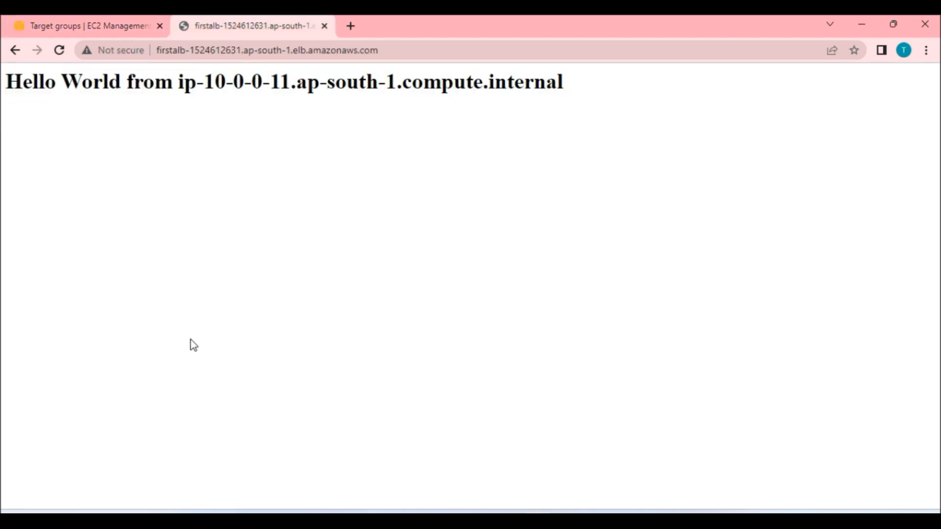
{"action": "left_click", "coordinate": [60, 54]}
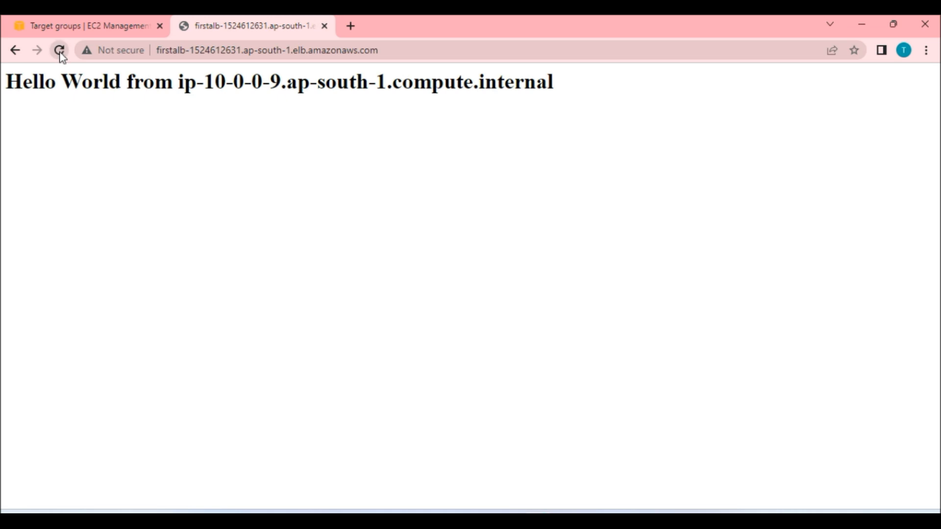
{"action": "left_click", "coordinate": [60, 53]}
{"action": "left_click", "coordinate": [59, 52]}
{"action": "left_click_drag", "start_coordinate": [286, 79], "coordinate": [208, 78]}
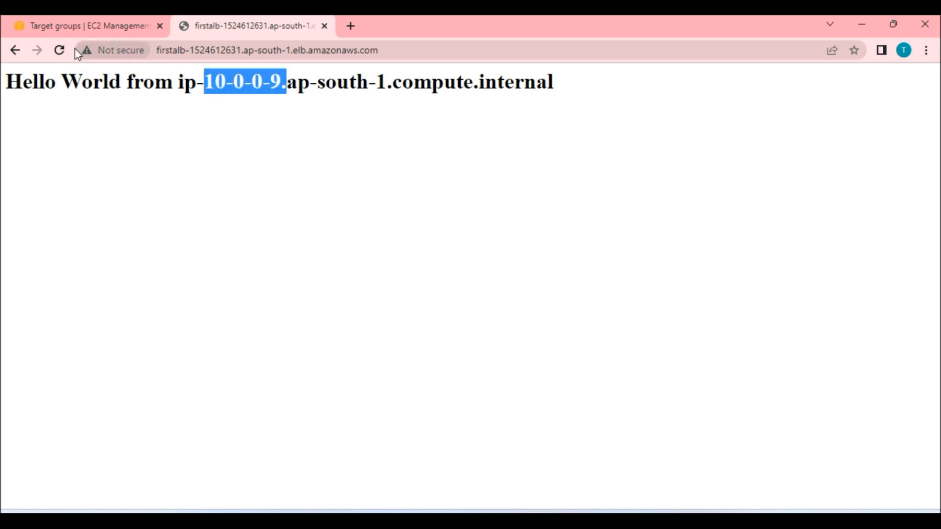
{"action": "left_click", "coordinate": [60, 51]}
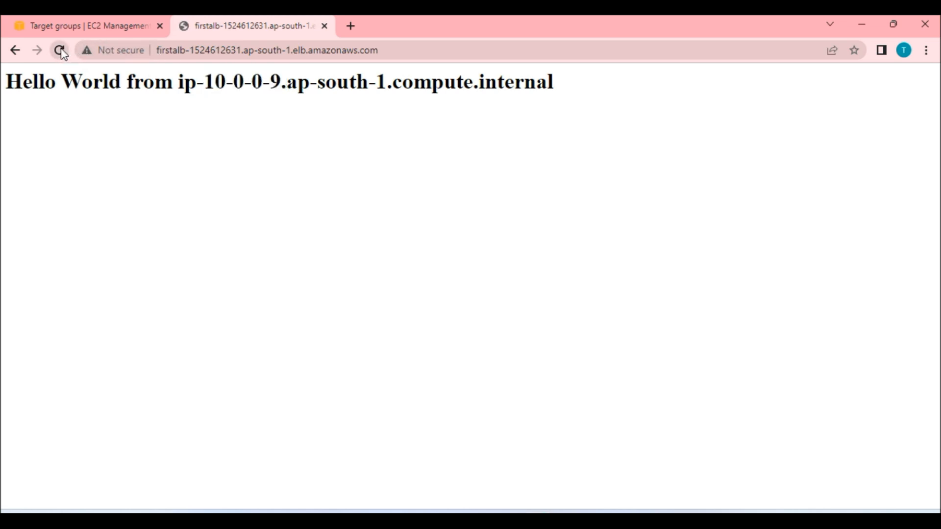
{"action": "left_click", "coordinate": [60, 51]}
{"action": "left_click", "coordinate": [60, 51]}
{"action": "left_click", "coordinate": [59, 50]}
{"action": "left_click", "coordinate": [59, 50]}
{"action": "left_click", "coordinate": [60, 52]}
{"action": "left_click", "coordinate": [72, 31]}
Reopen the FirstALBTG target group's attribute editor to review the stickiness settings.
{"action": "left_click", "coordinate": [212, 285]}
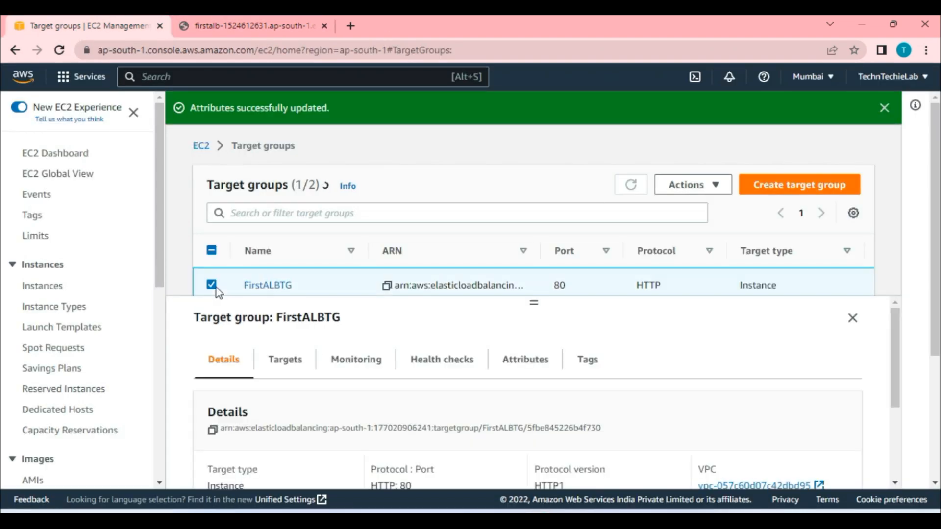
{"action": "left_click", "coordinate": [692, 185]}
{"action": "left_click", "coordinate": [722, 271]}
{"action": "scroll", "coordinate": [779, 297], "scroll_direction": "down", "scroll_amount": 10}
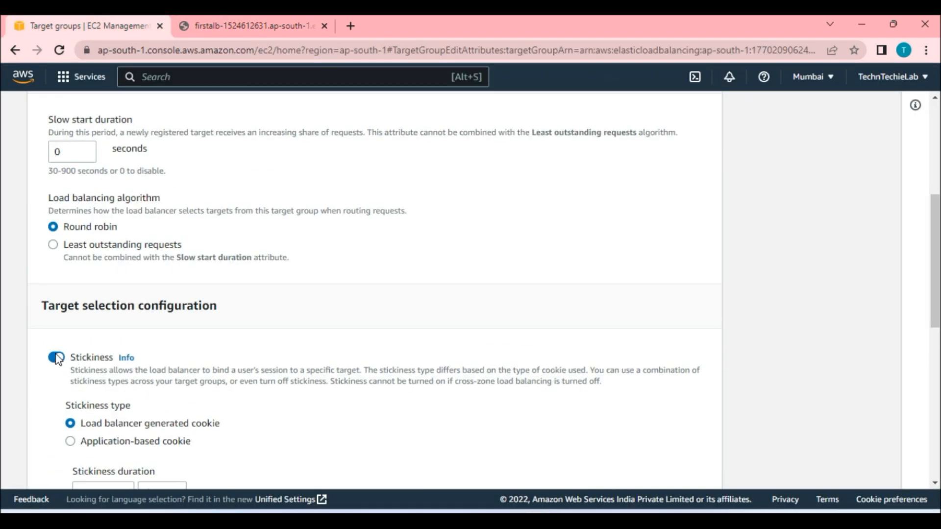
{"action": "left_click", "coordinate": [675, 306]}
Reload the load balancer page repeatedly to check which instance responds.
{"action": "left_click", "coordinate": [249, 19]}
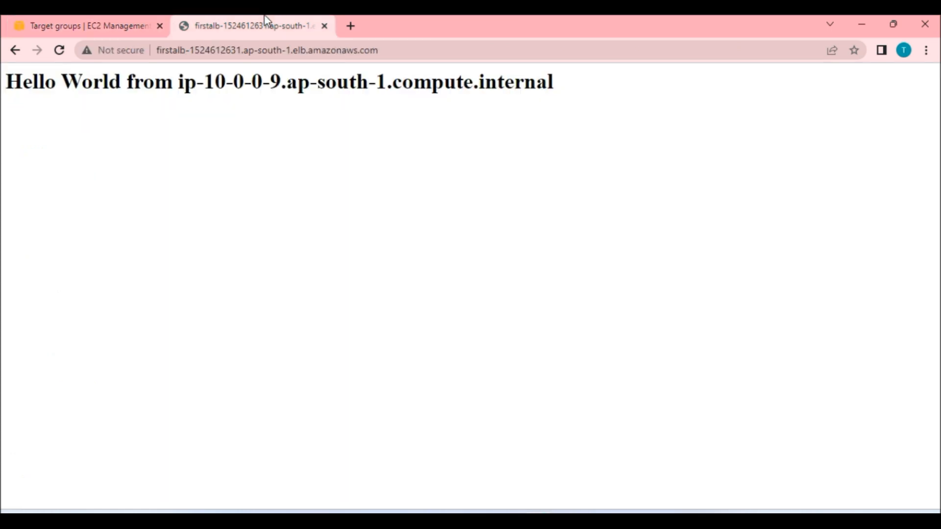
{"action": "left_click", "coordinate": [59, 51]}
{"action": "left_click", "coordinate": [59, 51]}
{"action": "left_click", "coordinate": [59, 51]}
{"action": "left_click", "coordinate": [62, 51]}
{"action": "left_click", "coordinate": [60, 51]}
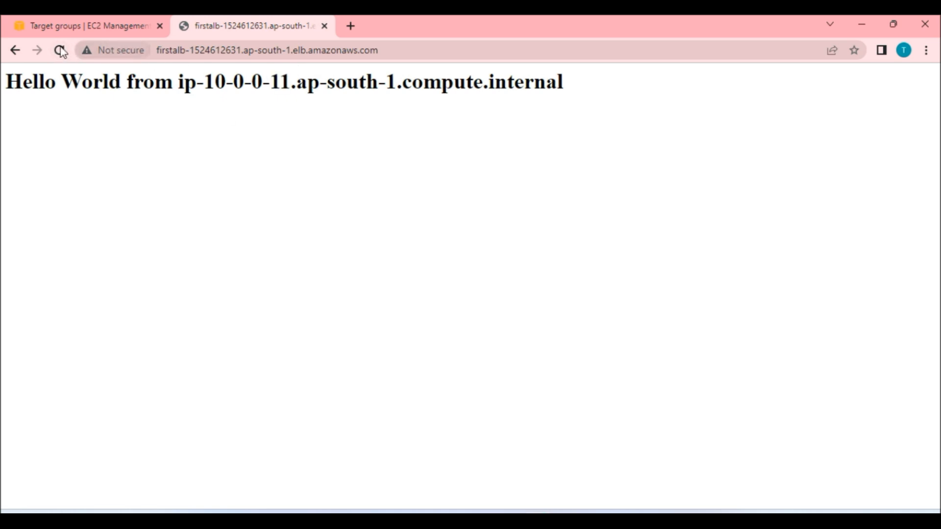
{"action": "left_click", "coordinate": [59, 51]}
{"action": "left_click", "coordinate": [59, 51]}
{"action": "left_click", "coordinate": [59, 51]}
{"action": "left_click", "coordinate": [59, 51]}
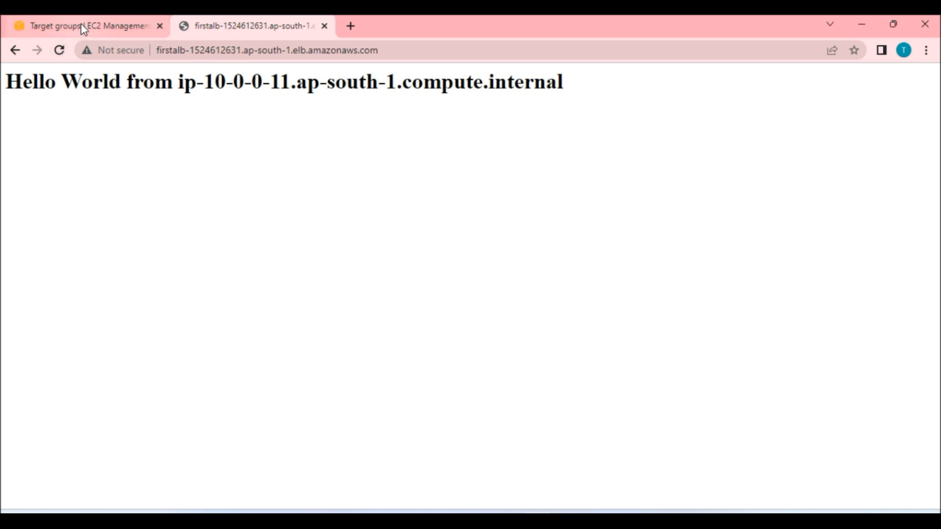
{"action": "left_click", "coordinate": [102, 29]}
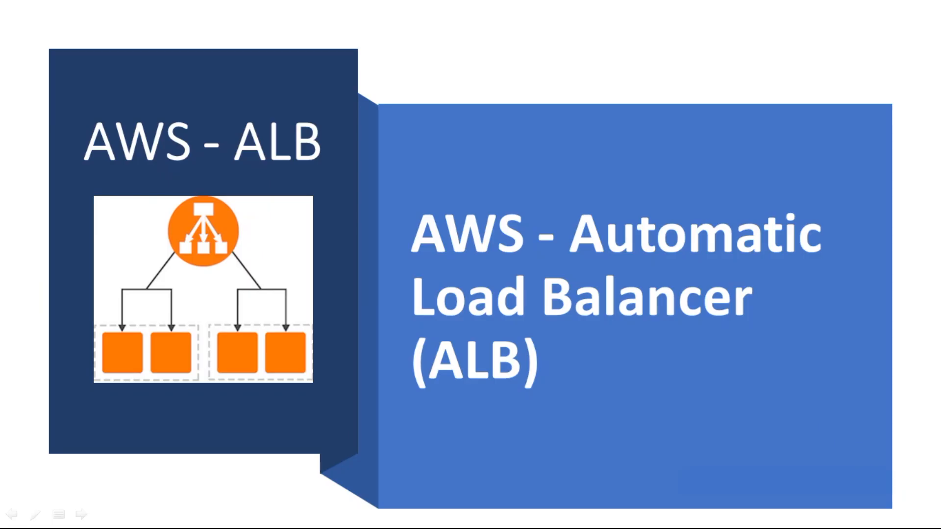
{"action": "key", "text": "Right"}
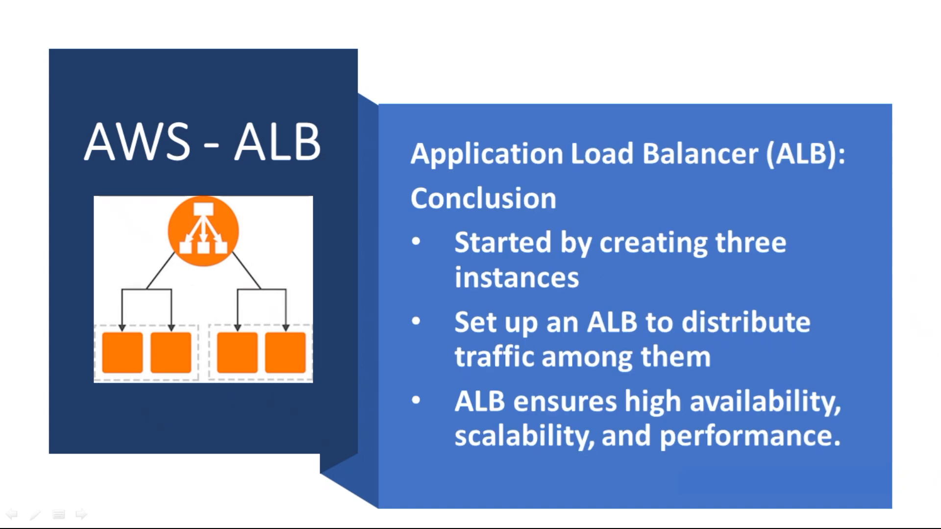